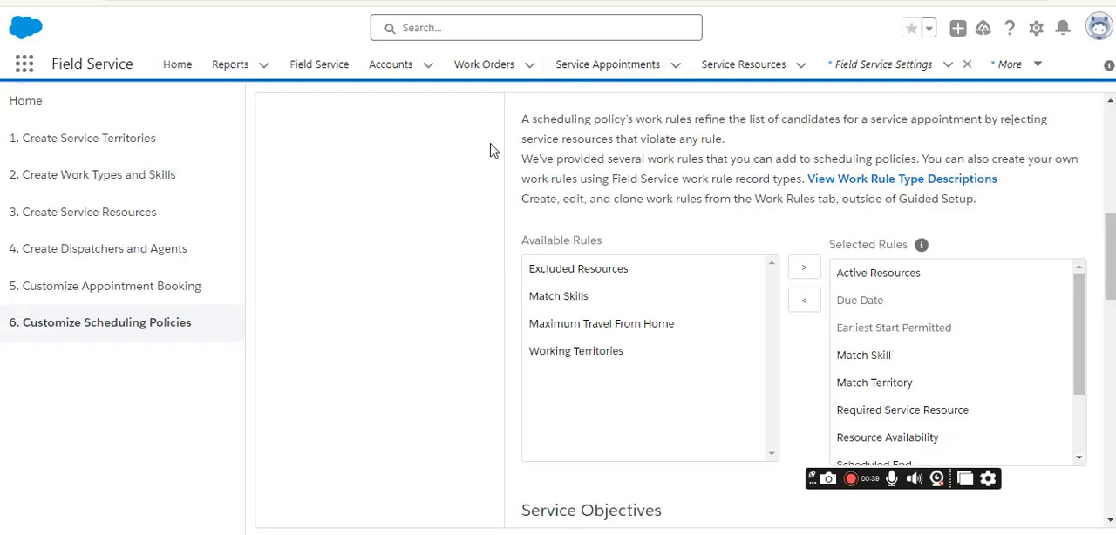
scroll(332, 291, up, 6)
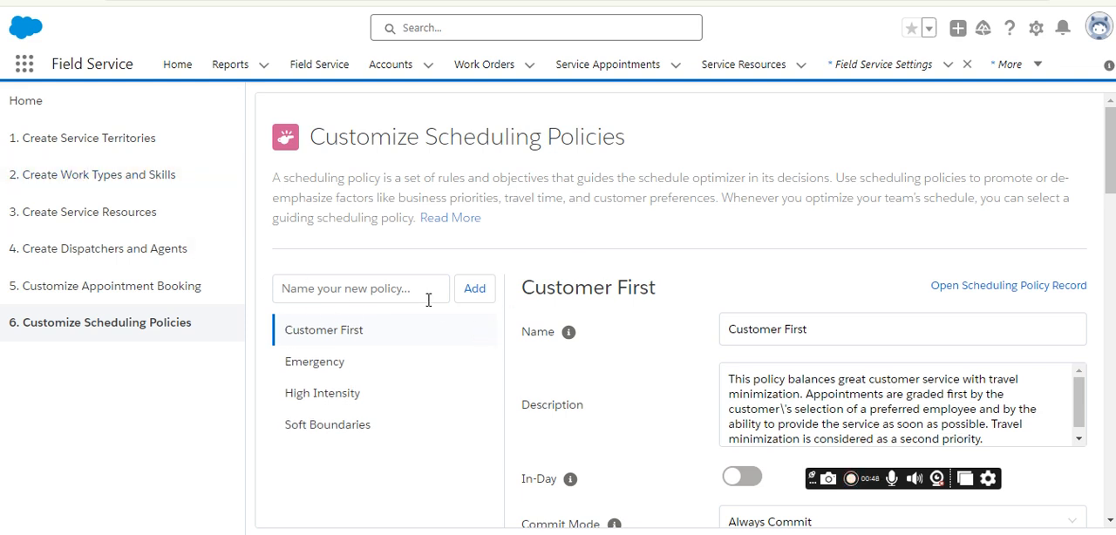
scroll(366, 367, down, 2)
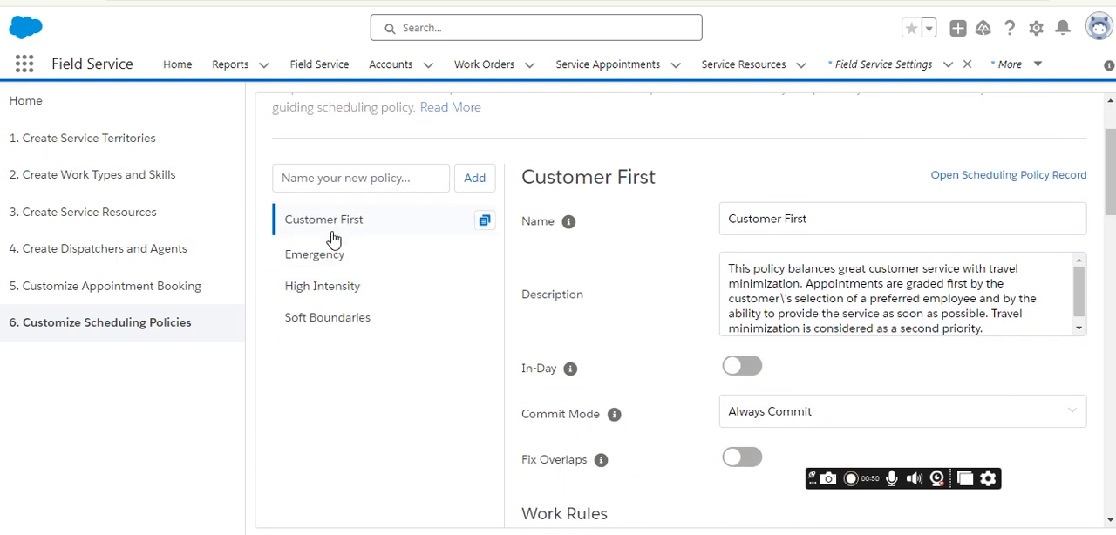
scroll(523, 227, up, 2)
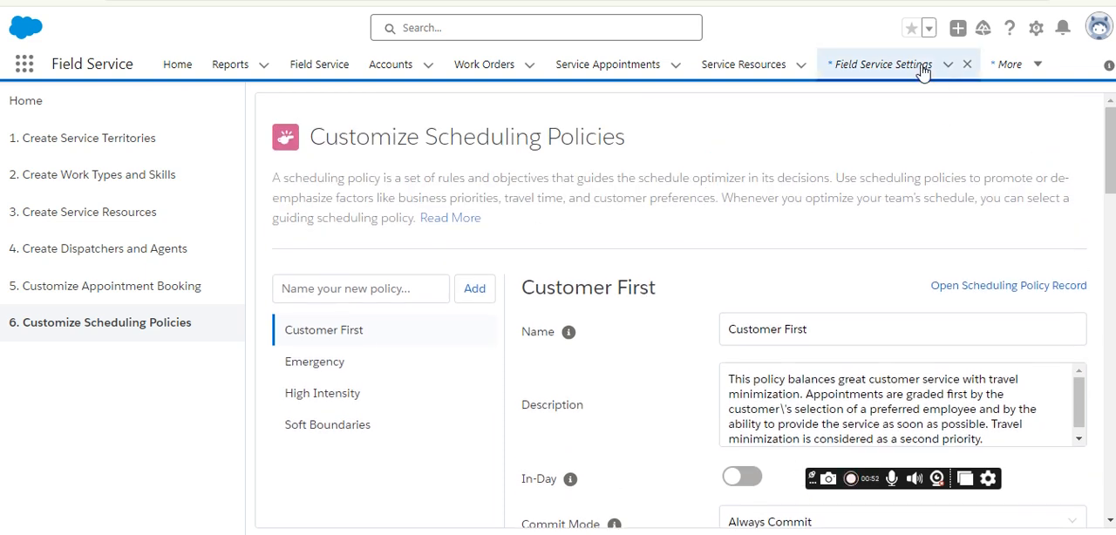
Open Guided Setup from Field Service Settings and look through its pages from Create Service Territories to Customize Appointment Booking.
click(923, 72)
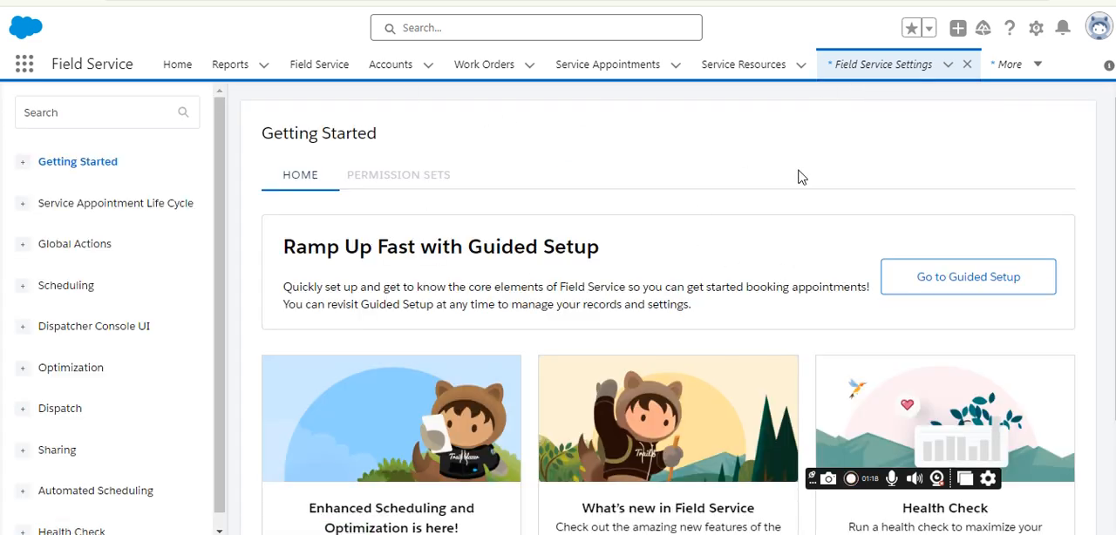
click(949, 279)
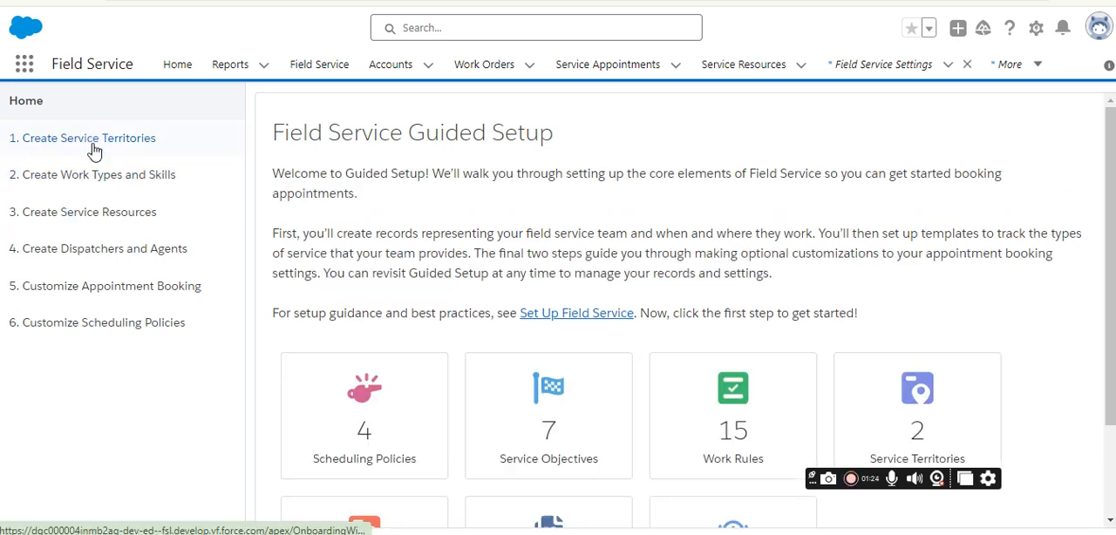
click(96, 147)
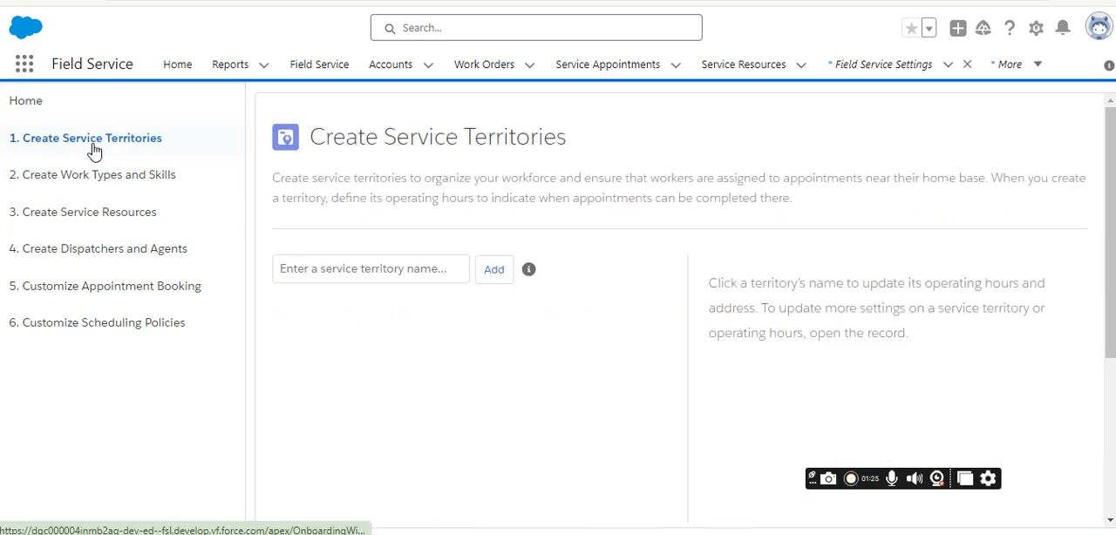
click(142, 178)
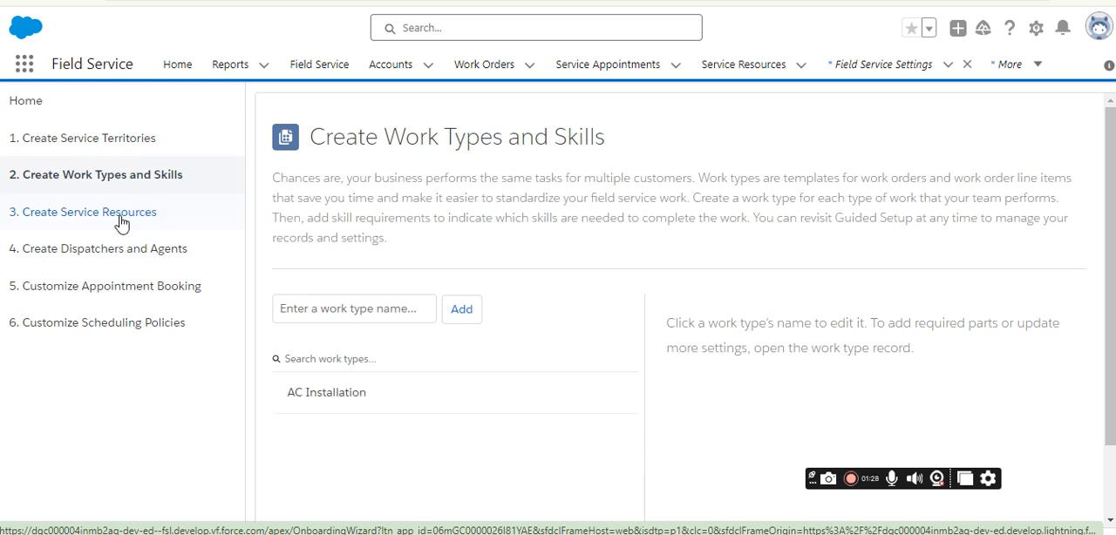
click(119, 222)
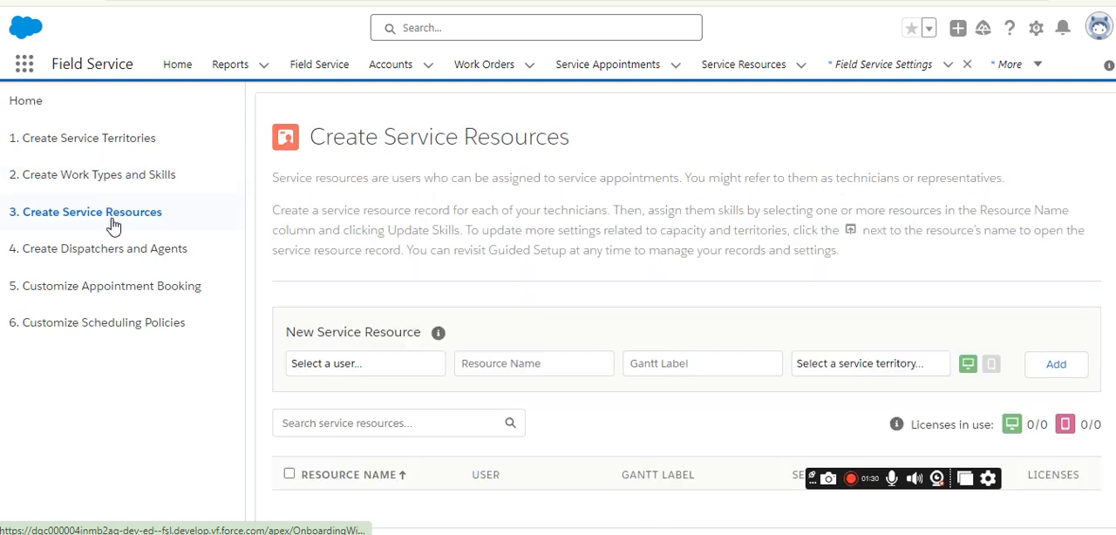
click(106, 257)
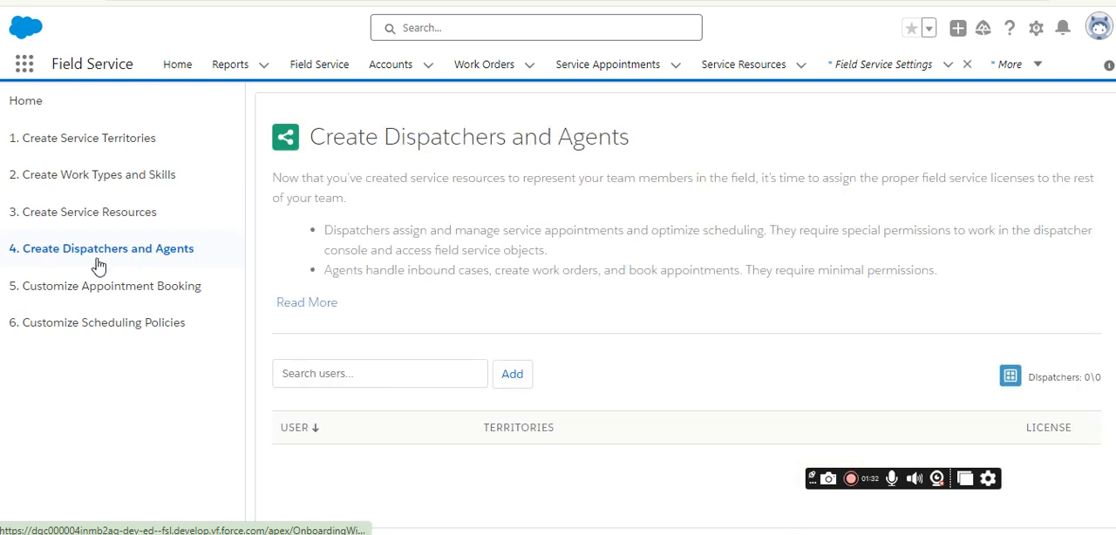
click(129, 301)
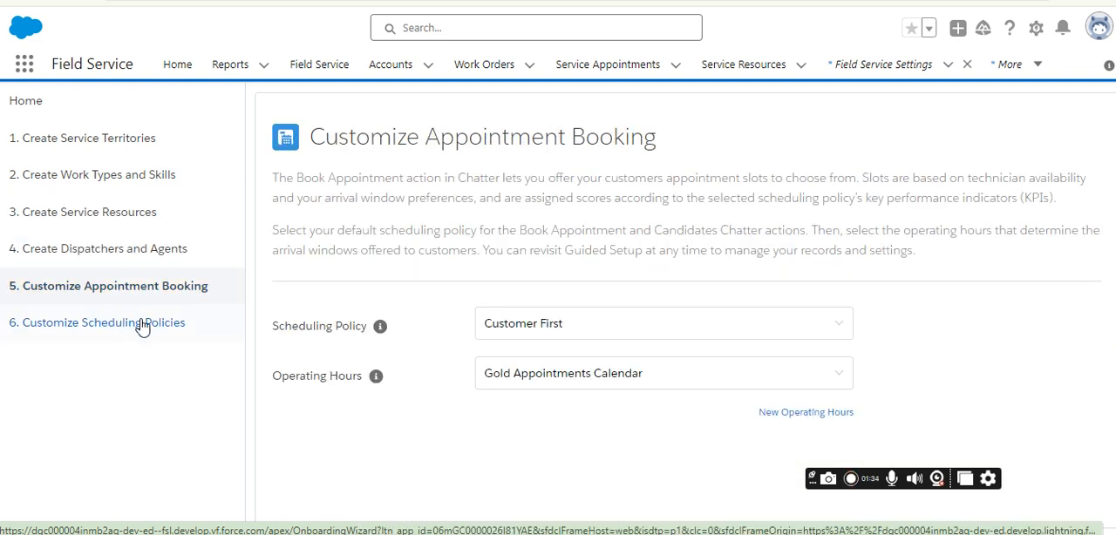
Open the Customer First policy under Customize Scheduling Policies.
click(143, 327)
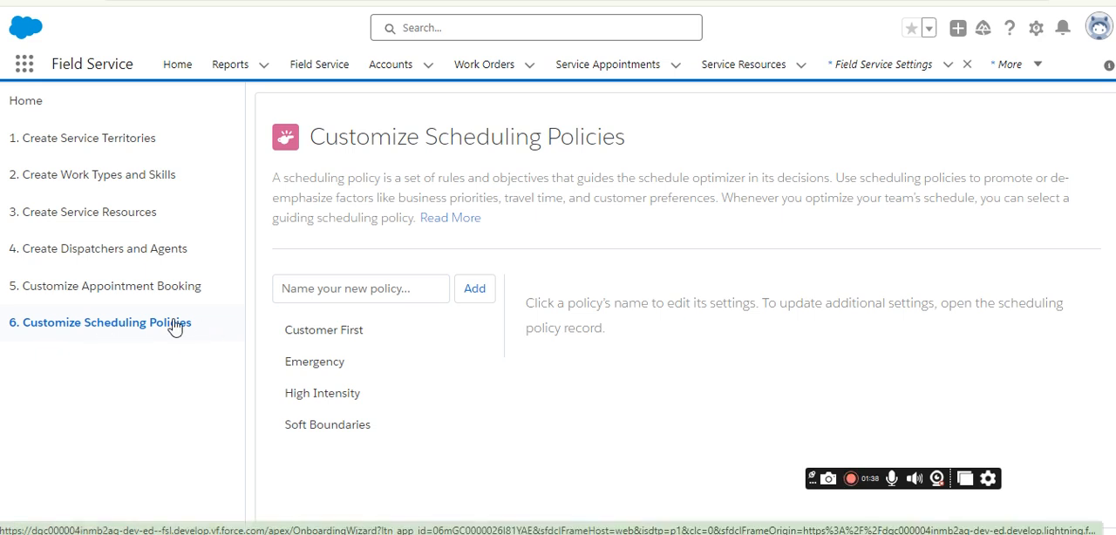
click(333, 357)
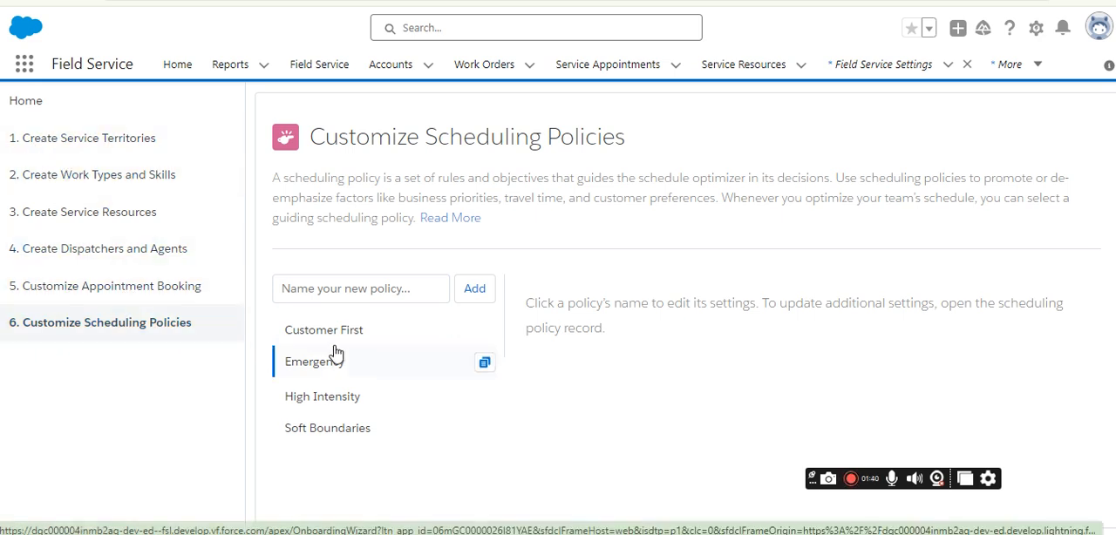
click(352, 337)
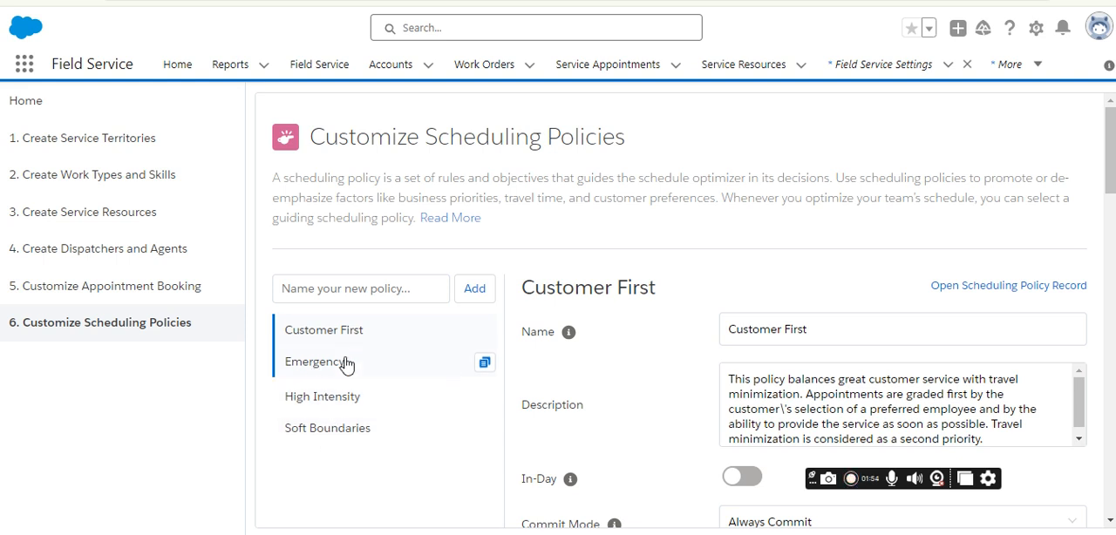
Look over the Customer First policy's general settings and find its Work Rules and Service Objectives sections.
scroll(346, 336, down, 2)
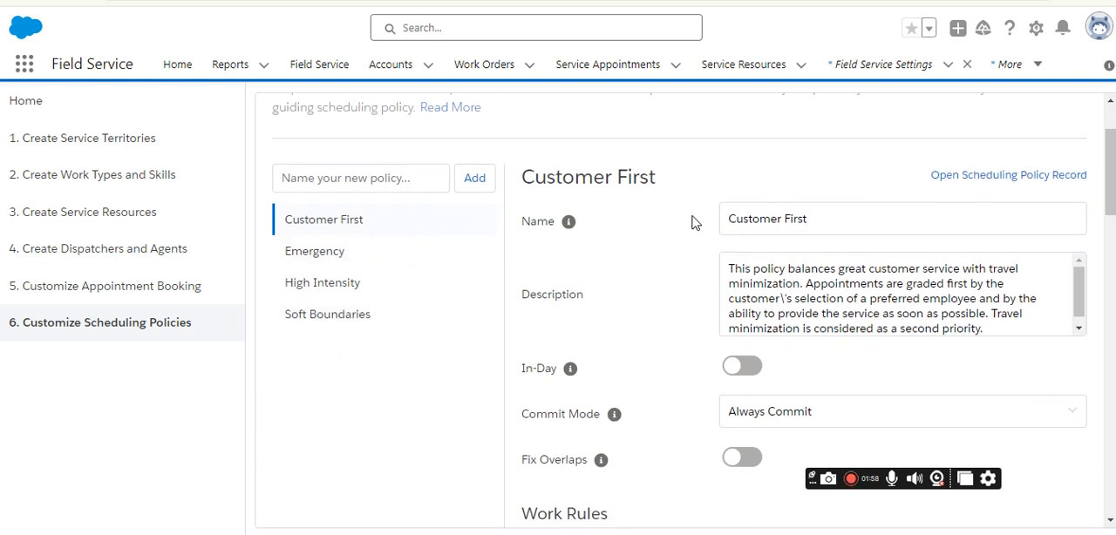
scroll(655, 219, down, 5)
scroll(643, 240, up, 1)
drag(523, 181, 663, 191)
scroll(611, 274, down, 5)
scroll(611, 274, down, 3)
scroll(605, 282, up, 3)
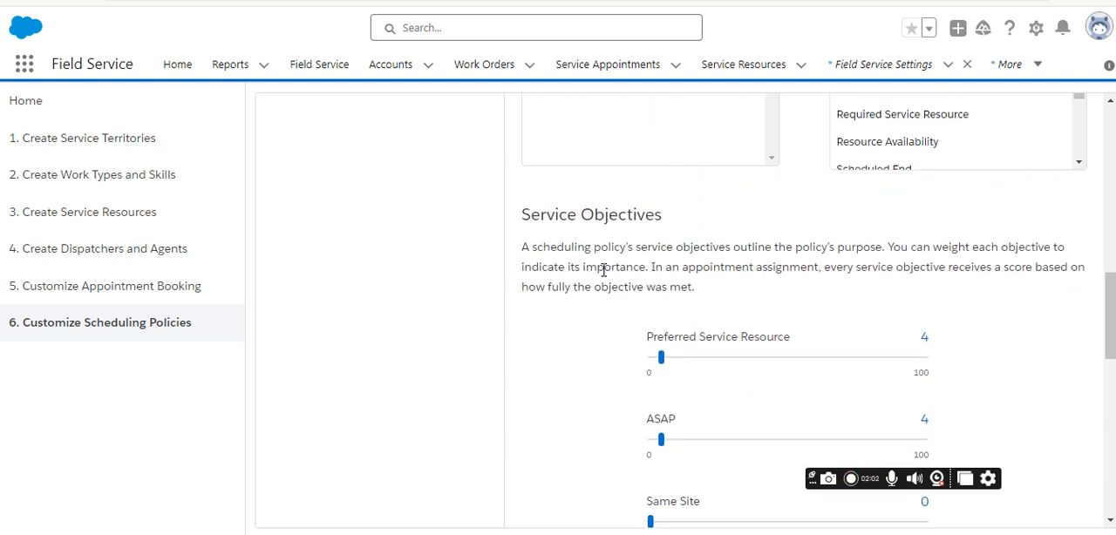
drag(525, 218, 653, 224)
scroll(529, 201, up, 5)
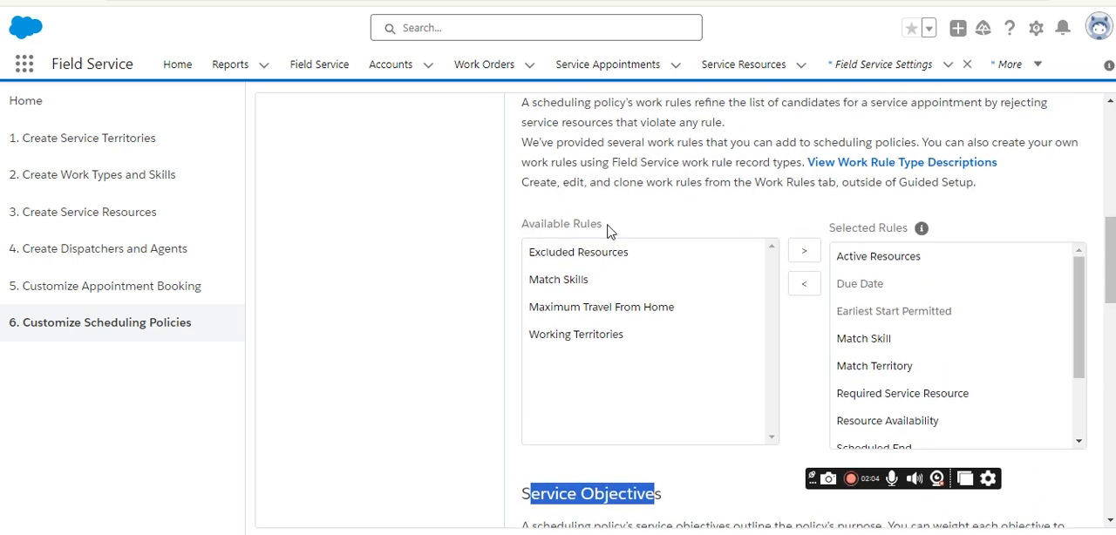
drag(524, 181, 628, 190)
click(625, 190)
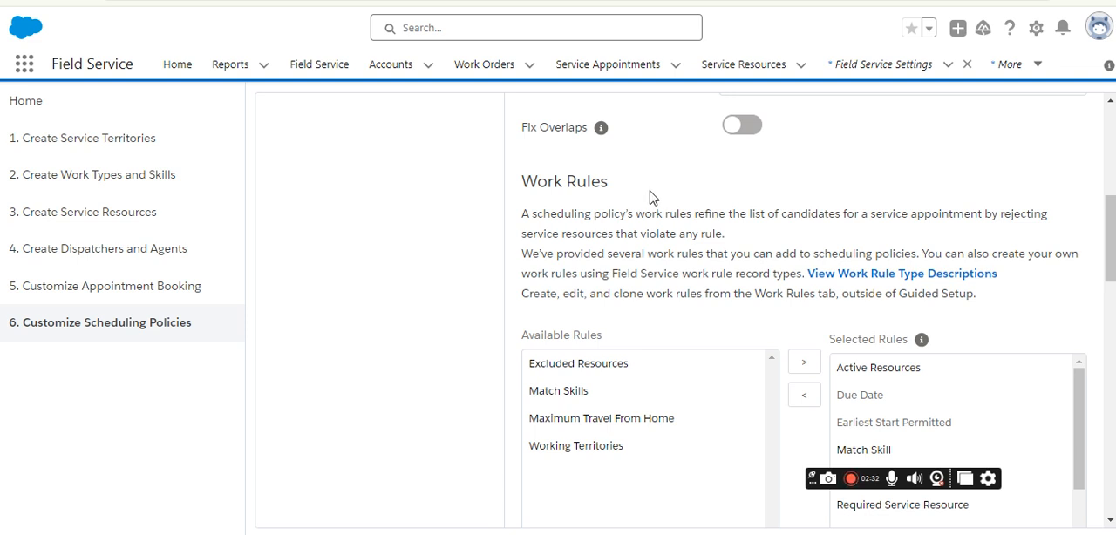
Review the weights of the Customer First policy's service objectives, from Preferred Service Resource to Resource Priority.
scroll(678, 232, down, 3)
scroll(677, 232, down, 3)
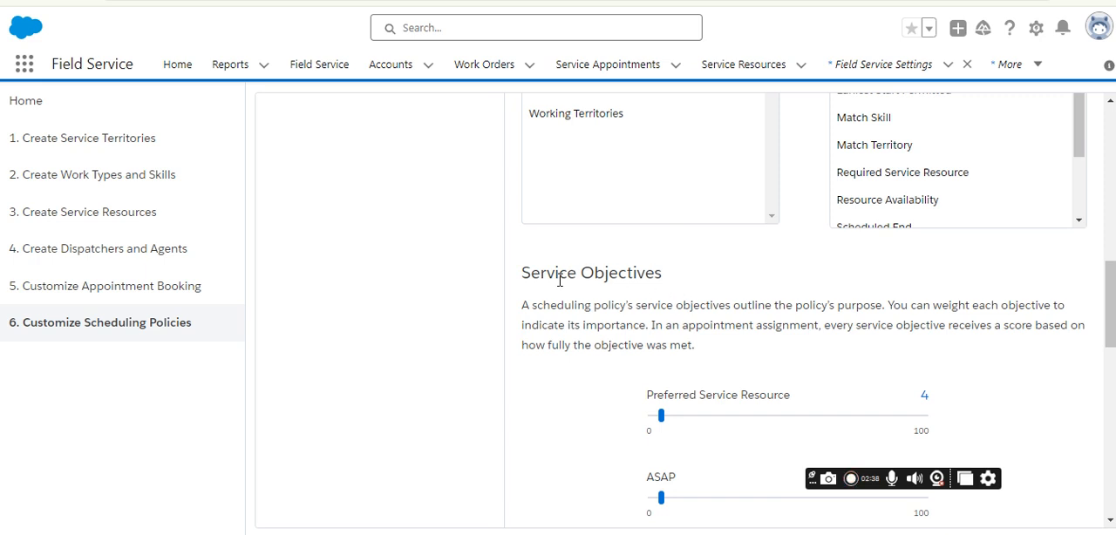
drag(521, 273, 681, 272)
click(680, 272)
scroll(679, 271, down, 1)
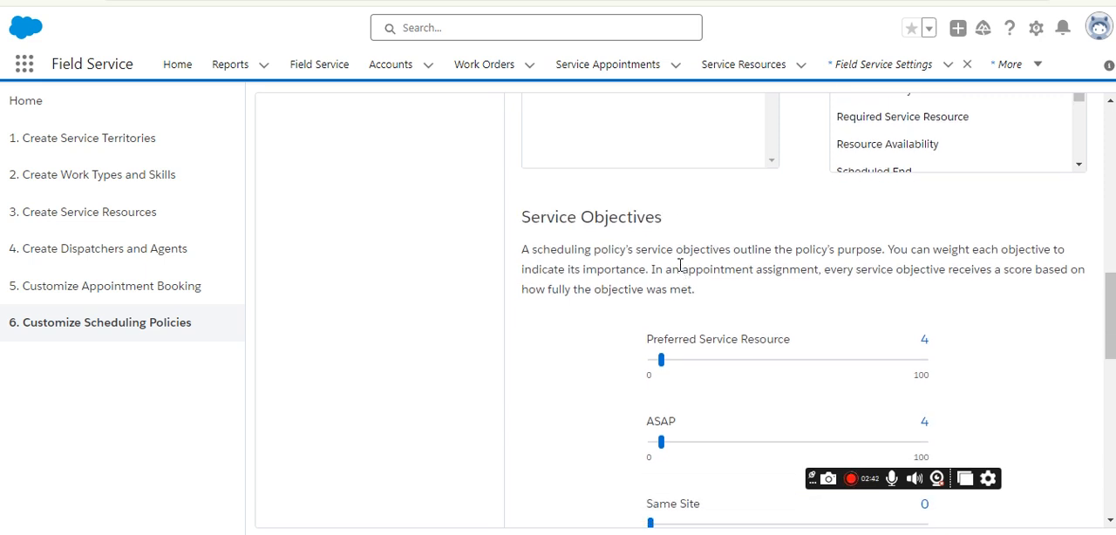
scroll(678, 294, down, 1)
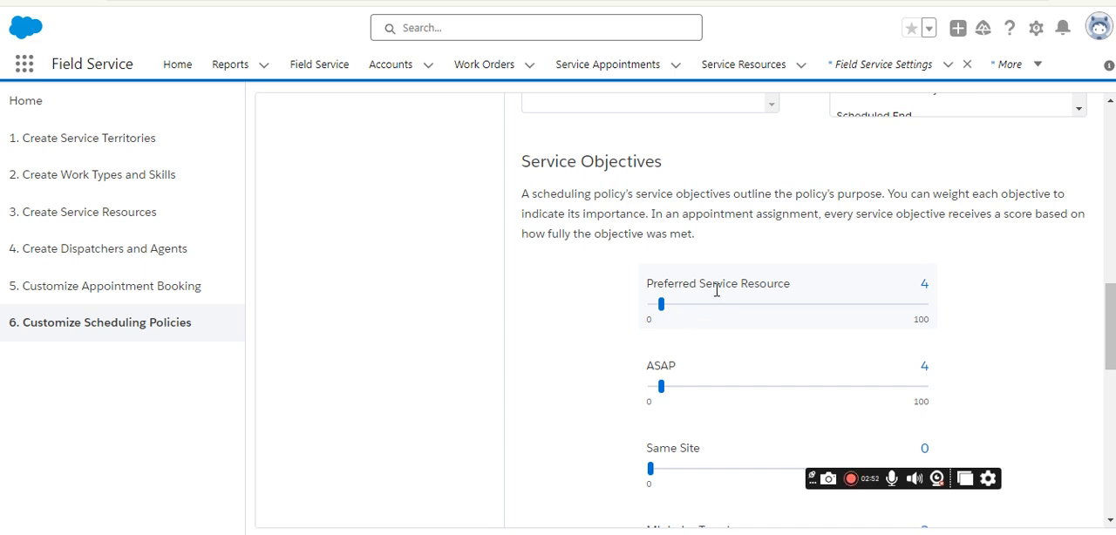
scroll(719, 294, down, 1)
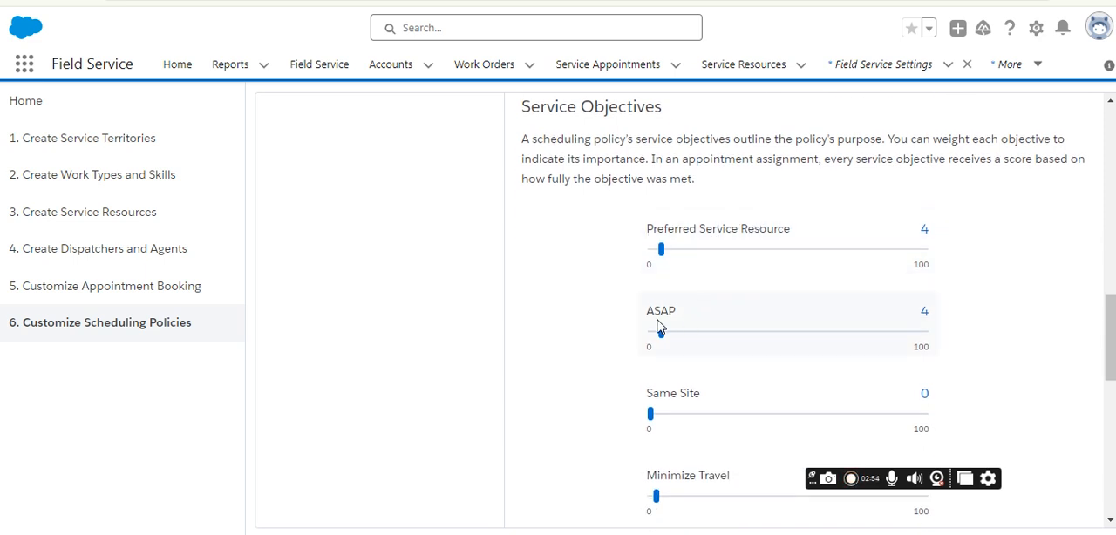
scroll(690, 391, down, 3)
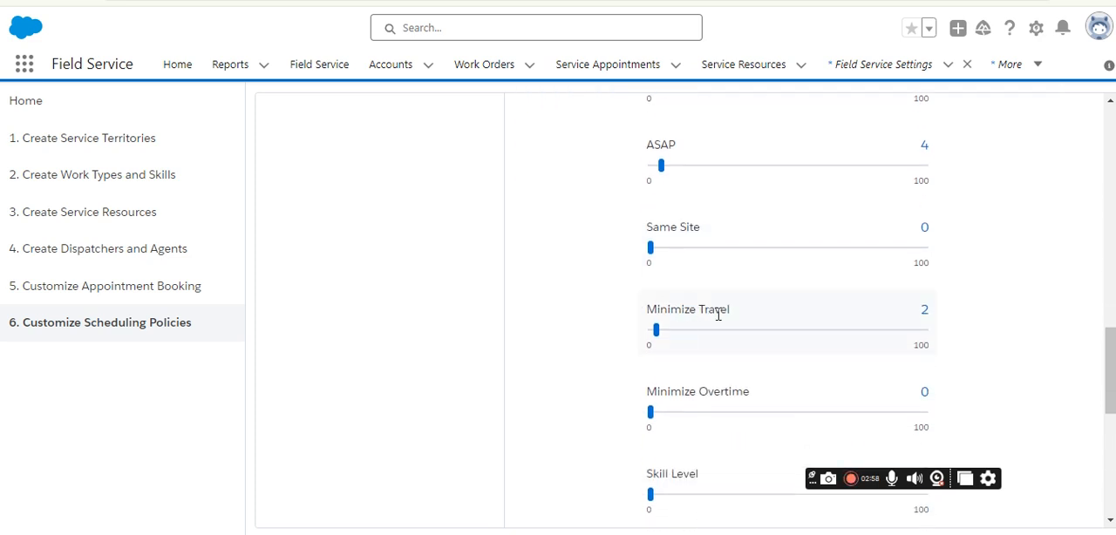
scroll(708, 392, down, 1)
scroll(702, 410, down, 3)
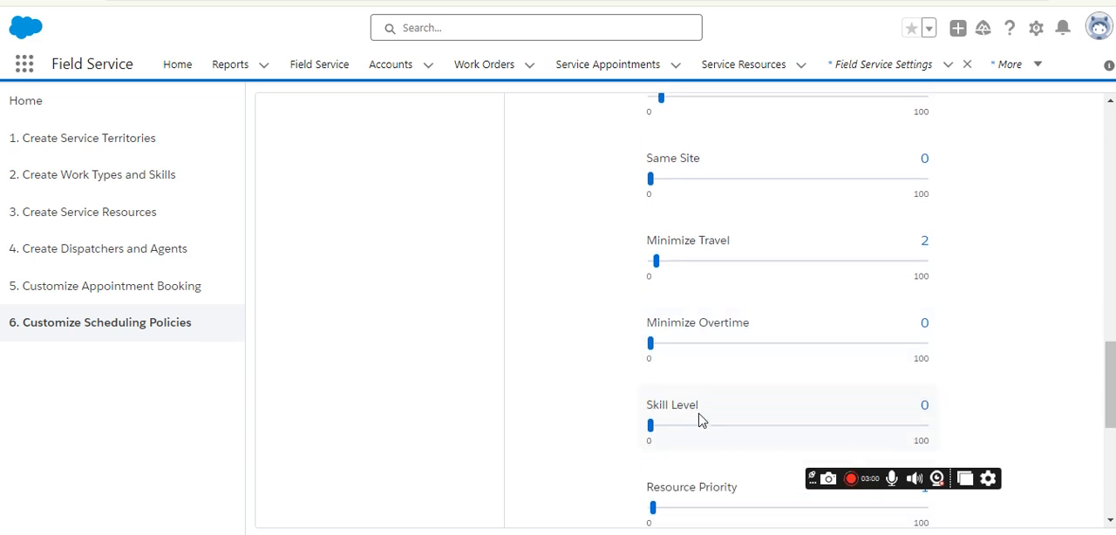
scroll(711, 366, up, 7)
scroll(693, 399, up, 5)
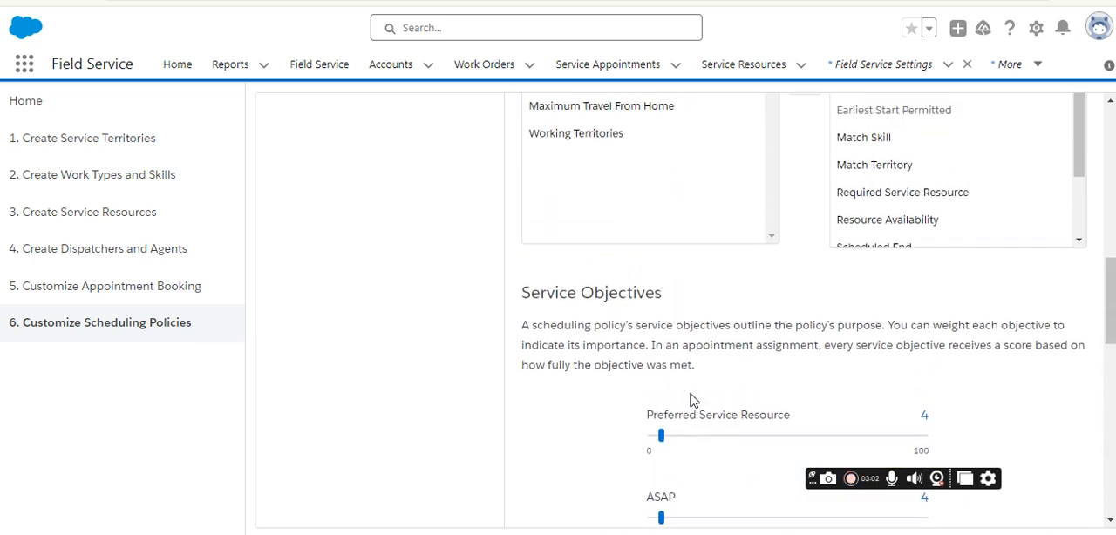
scroll(693, 401, up, 3)
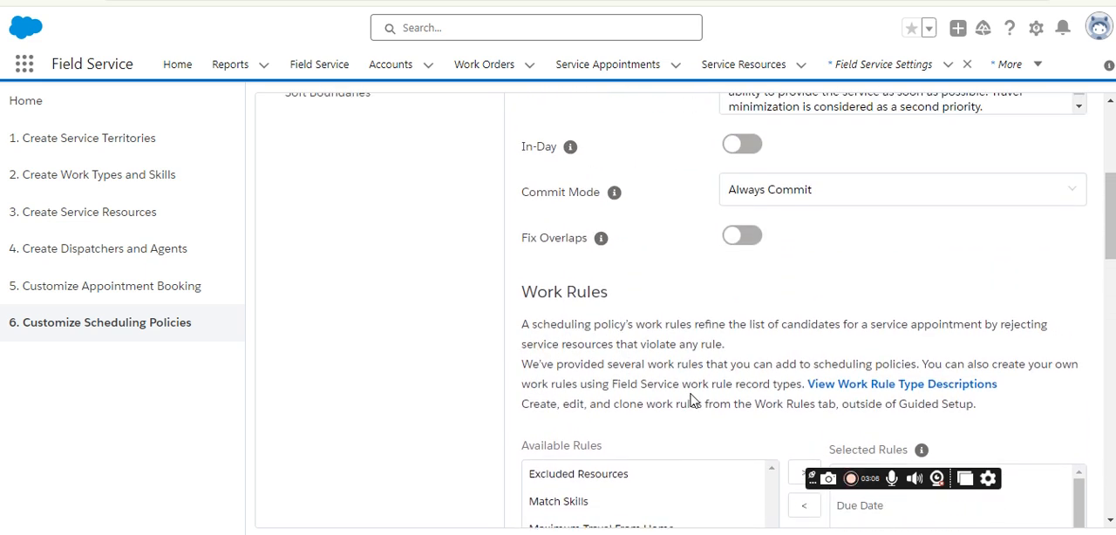
scroll(693, 402, up, 4)
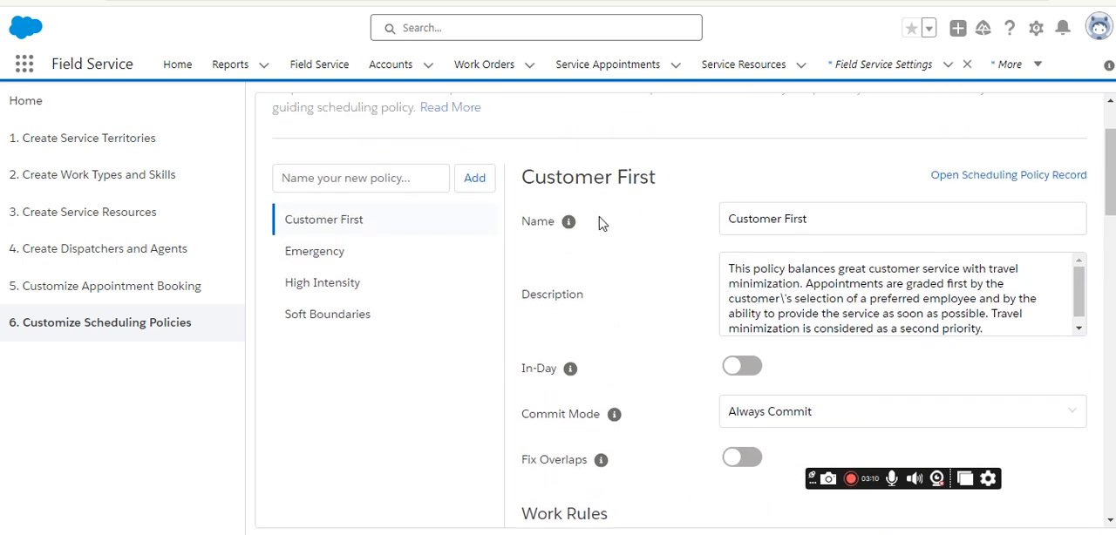
Examine the Customer First policy's selected work rules, highlighting Match Skill, Match Territory and Active Resources.
scroll(610, 236, down, 7)
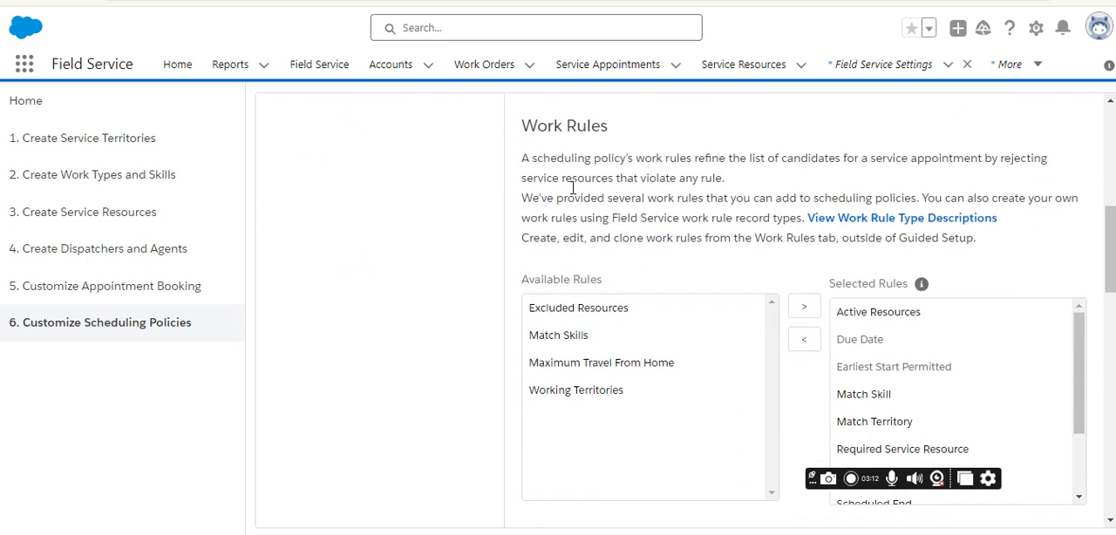
scroll(646, 212, down, 2)
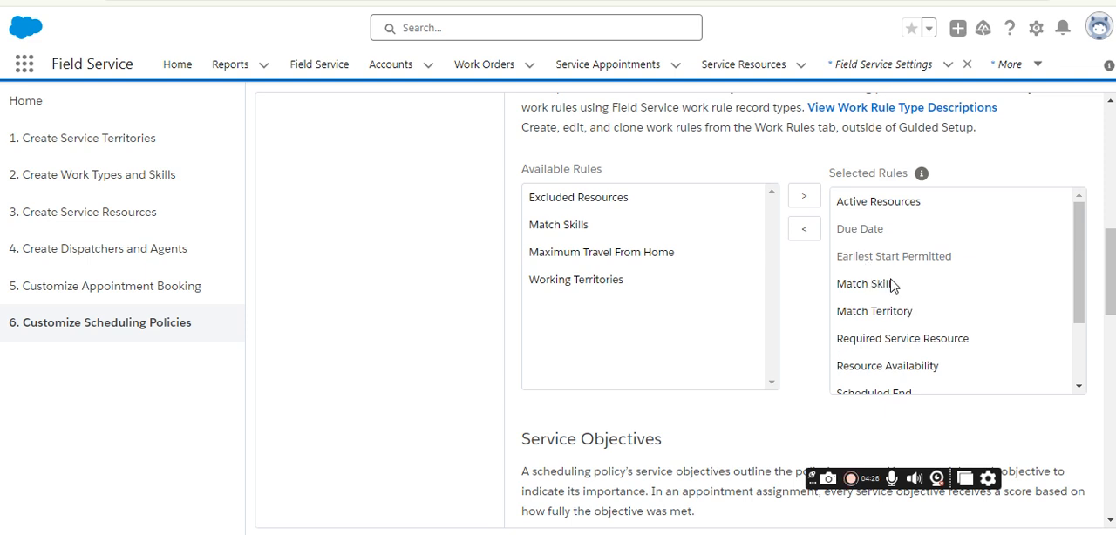
click(890, 286)
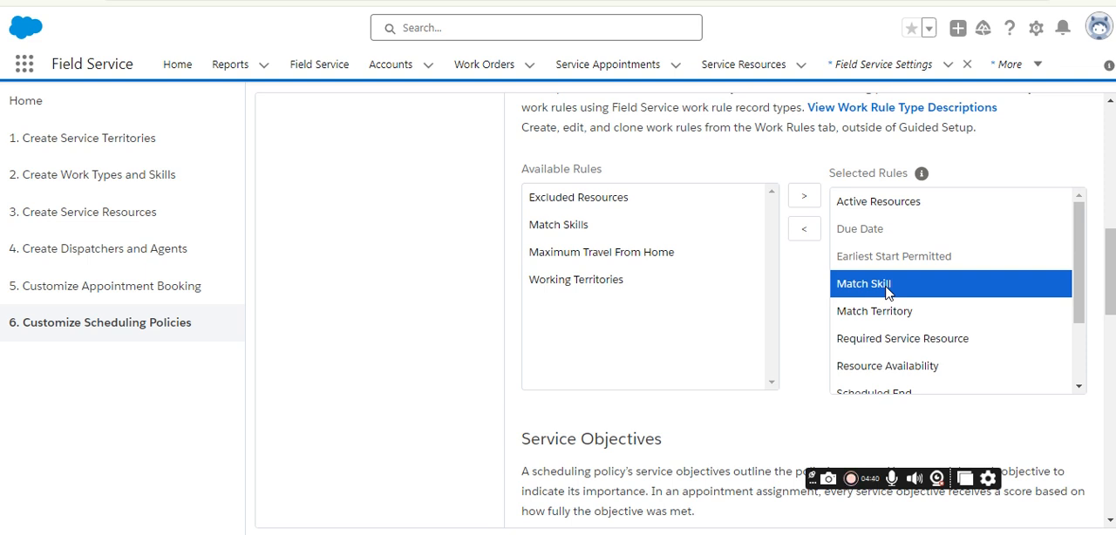
click(884, 312)
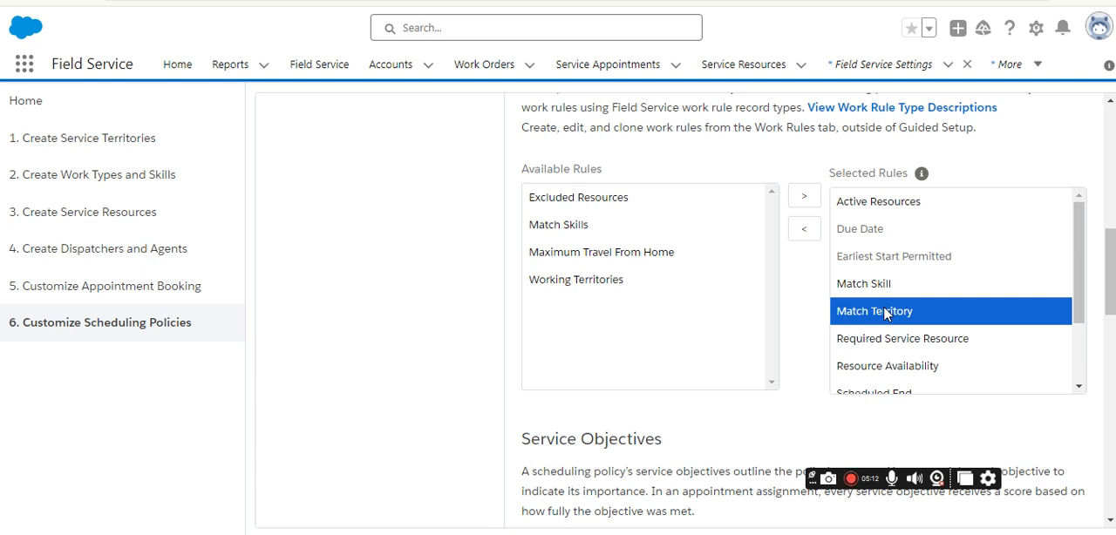
scroll(912, 347, down, 1)
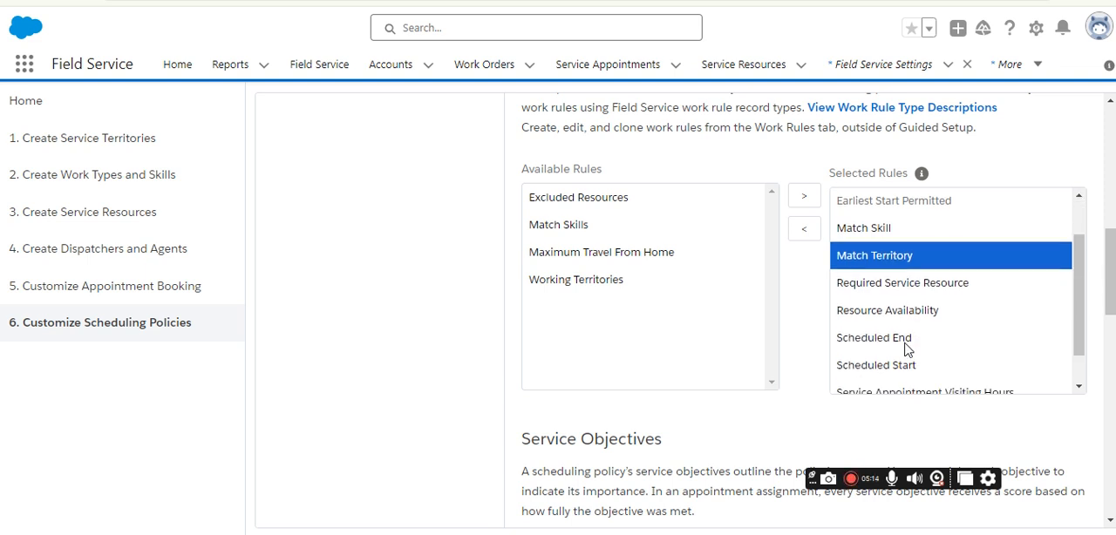
scroll(907, 341, down, 1)
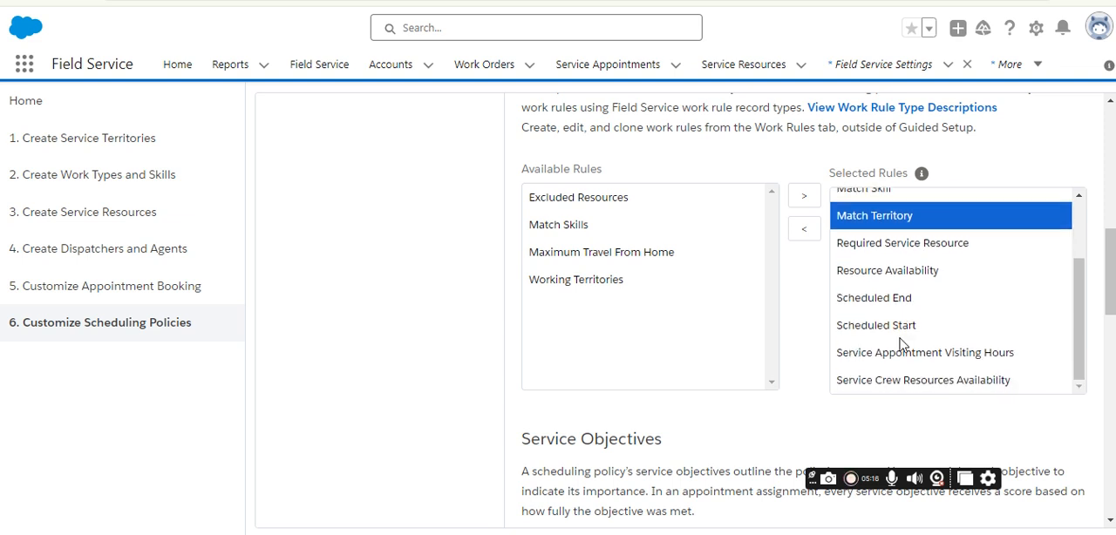
scroll(907, 352, down, 1)
scroll(923, 331, up, 2)
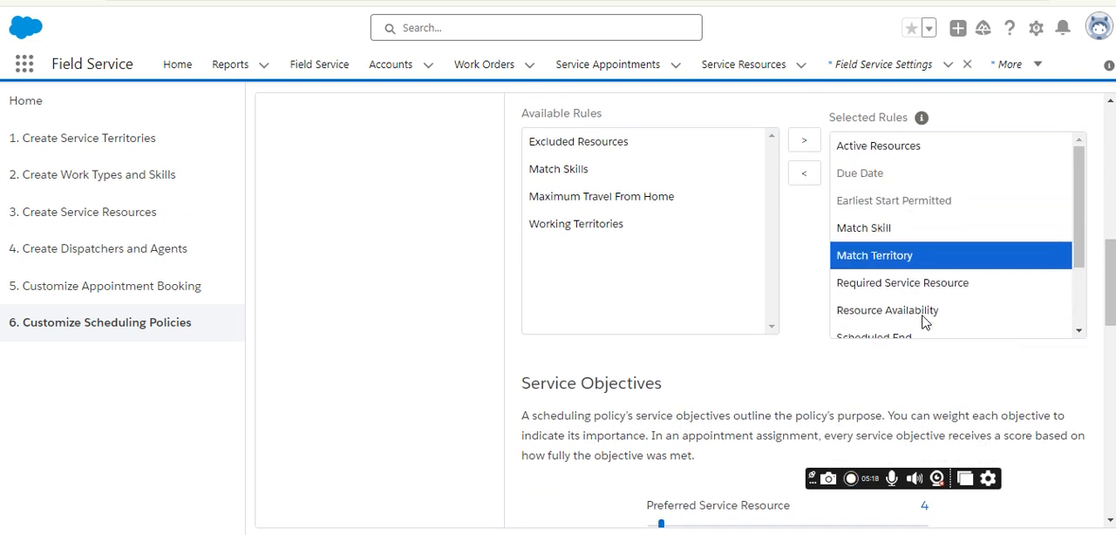
scroll(959, 278, up, 1)
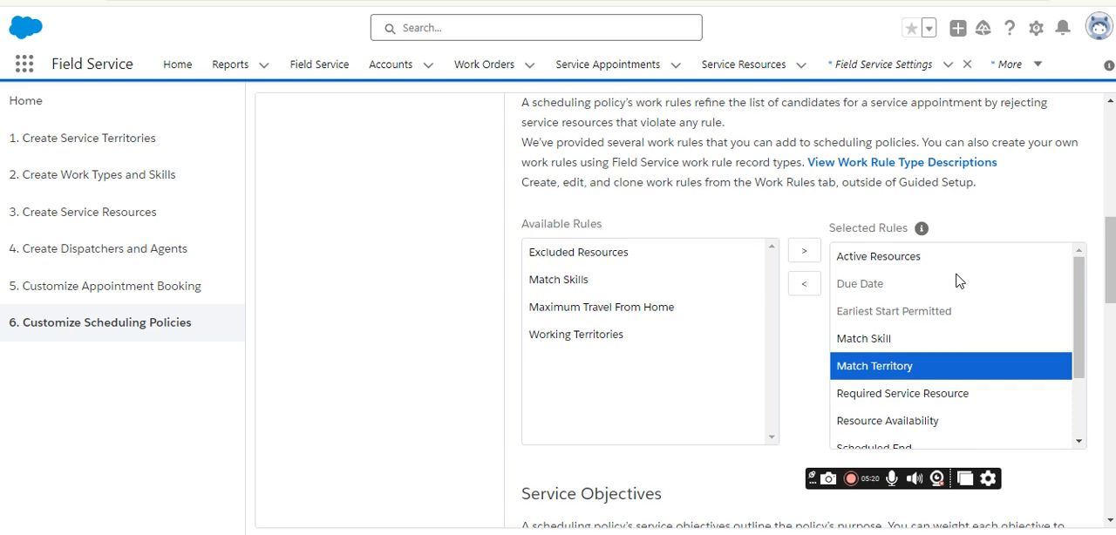
click(912, 262)
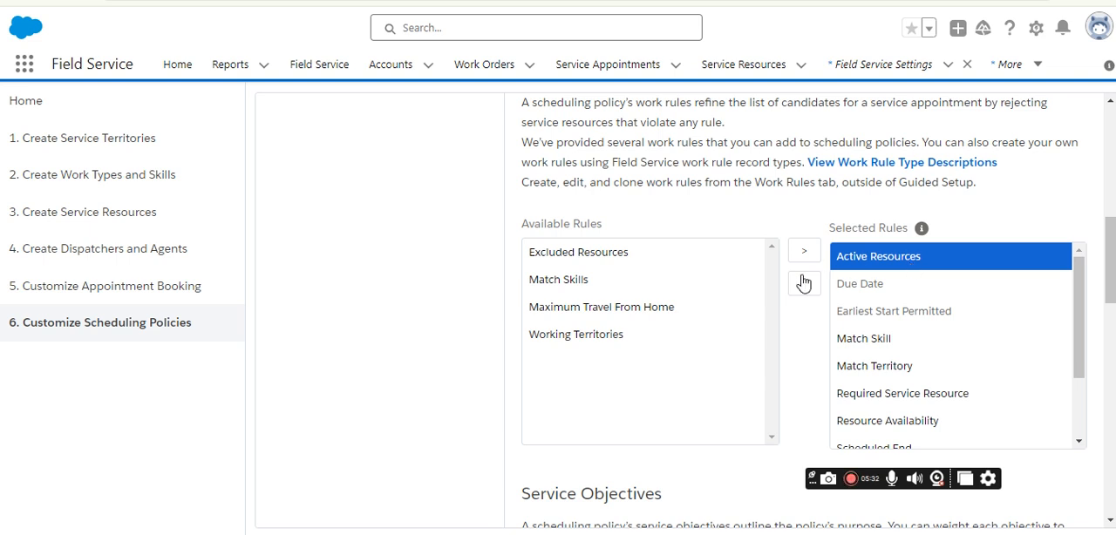
scroll(715, 344, down, 4)
scroll(715, 345, up, 5)
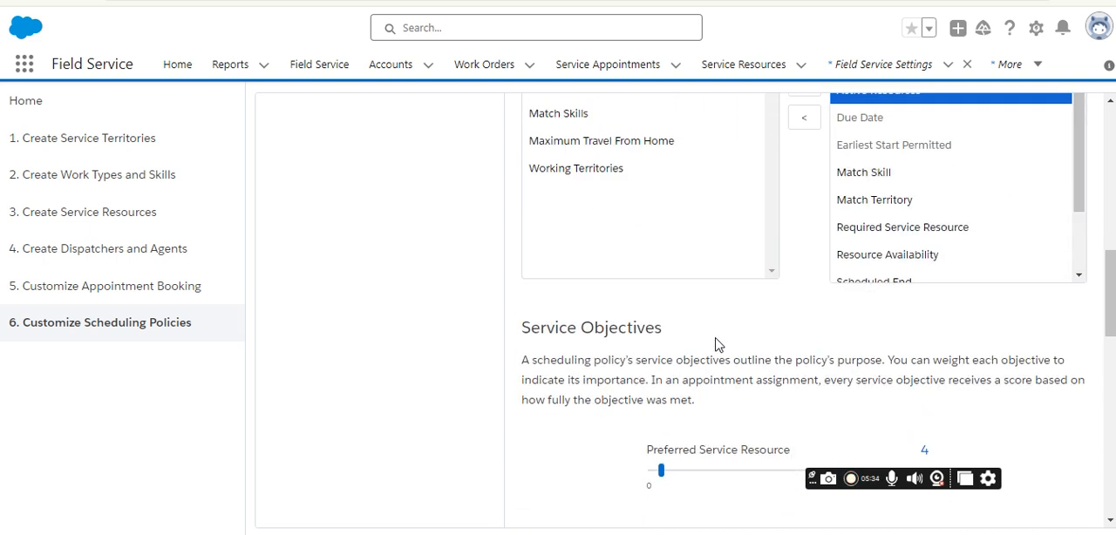
scroll(720, 340, down, 3)
scroll(720, 340, up, 9)
scroll(720, 340, down, 8)
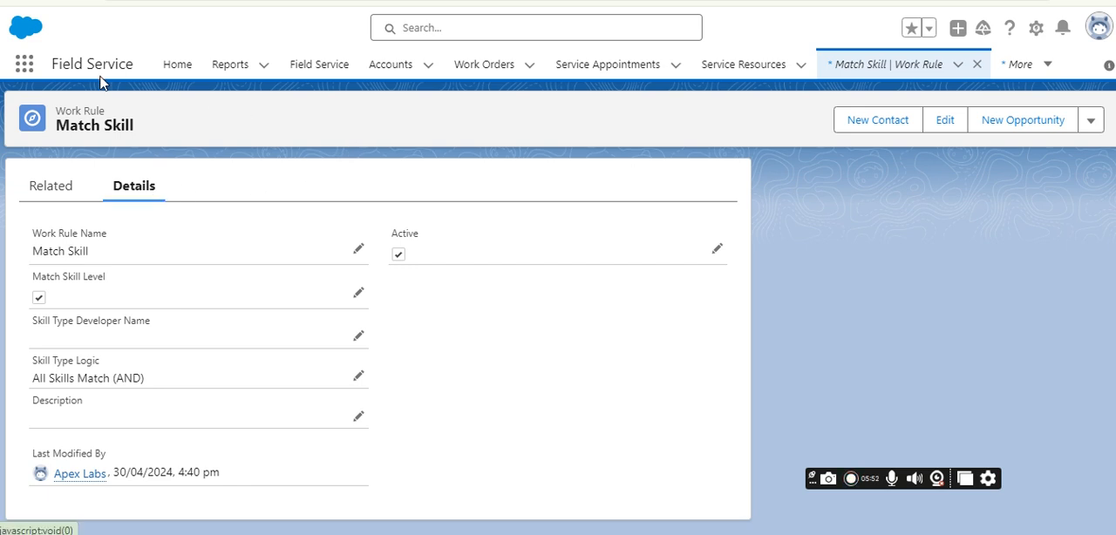
Find the Work Rules list by searching for "work rule" and open the Match Skill work rule.
click(24, 64)
text(work rule)
click(77, 251)
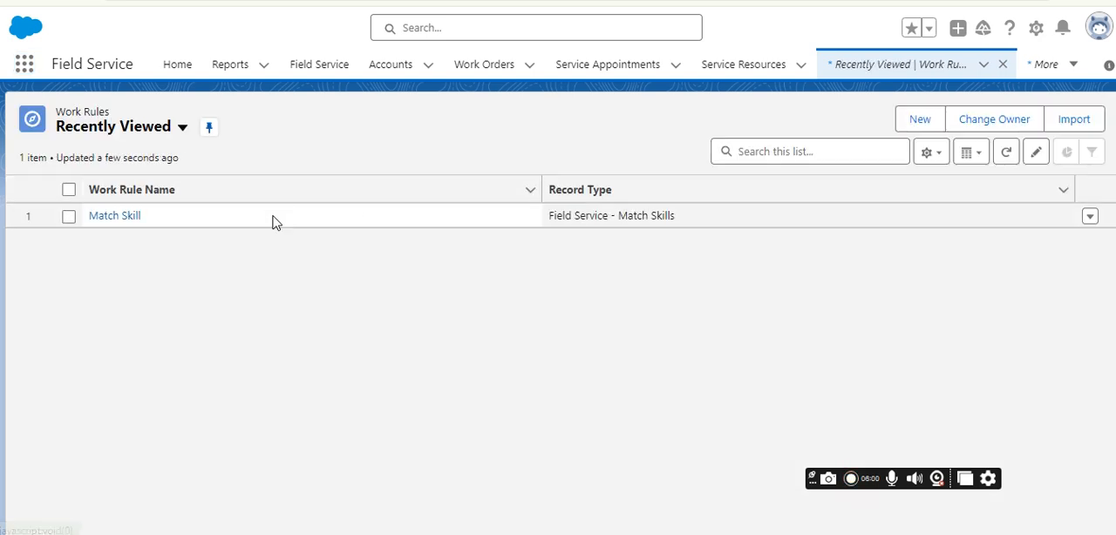
click(125, 218)
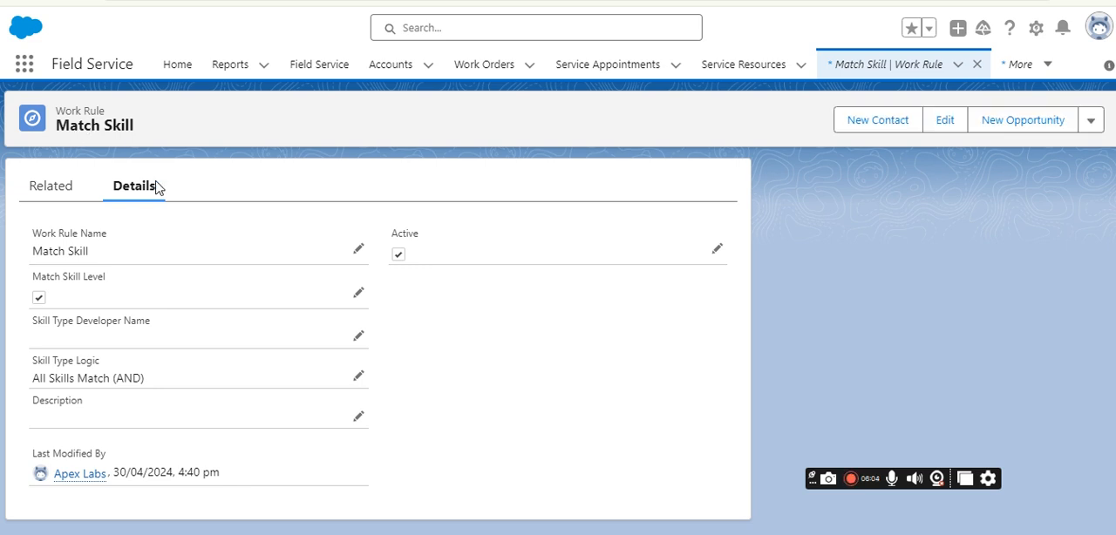
Examine the Skill Type Logic setting in the Match Skill work rule's details.
drag(33, 360, 102, 360)
click(34, 381)
drag(35, 381, 154, 384)
click(432, 356)
Check the scheduling policies related to the Match Skill work rule, previewing the new Scheduling Policy Work Rule form without saving.
click(73, 180)
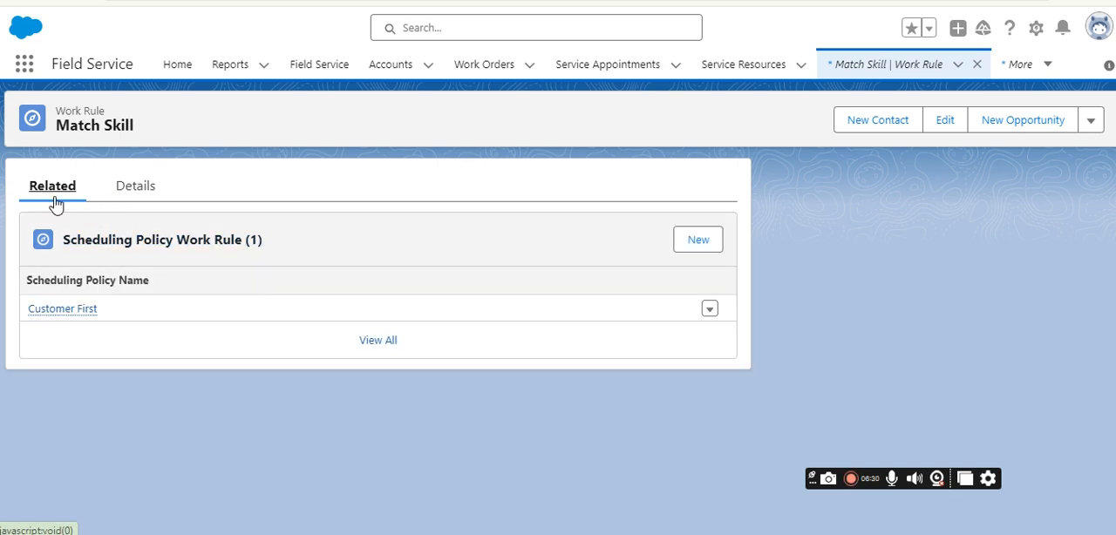
click(709, 245)
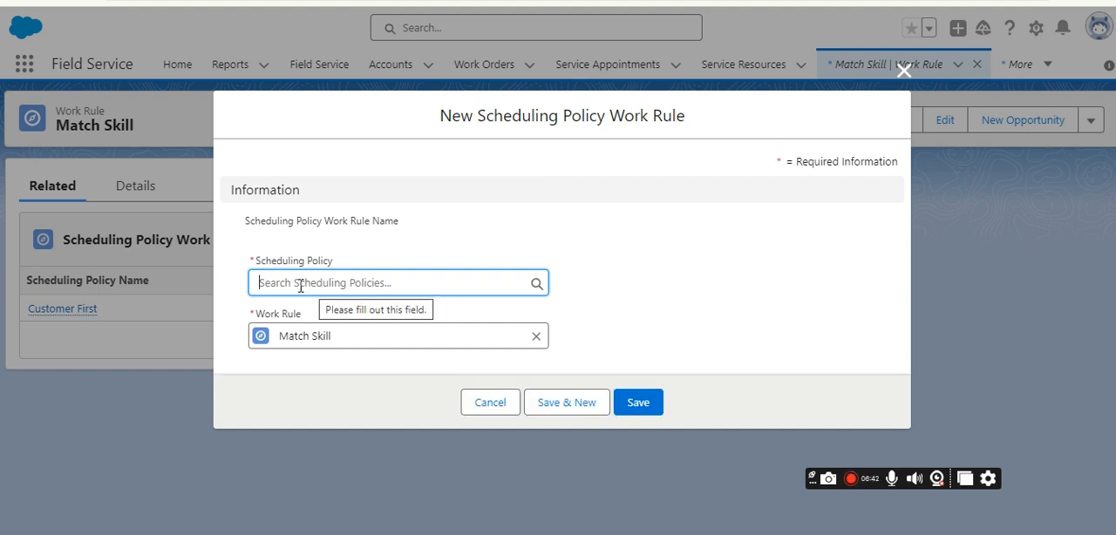
click(488, 406)
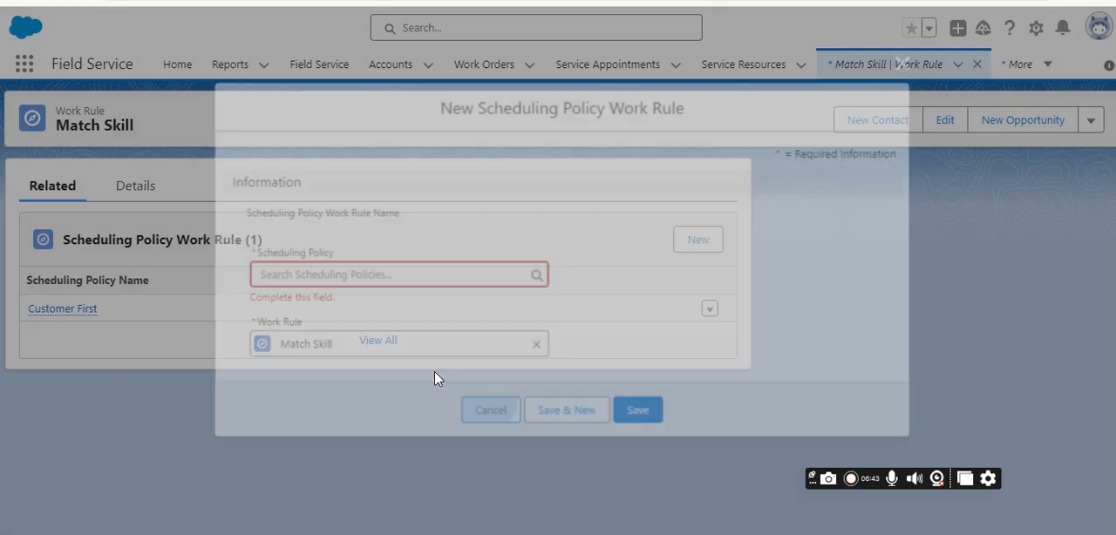
drag(104, 311, 29, 314)
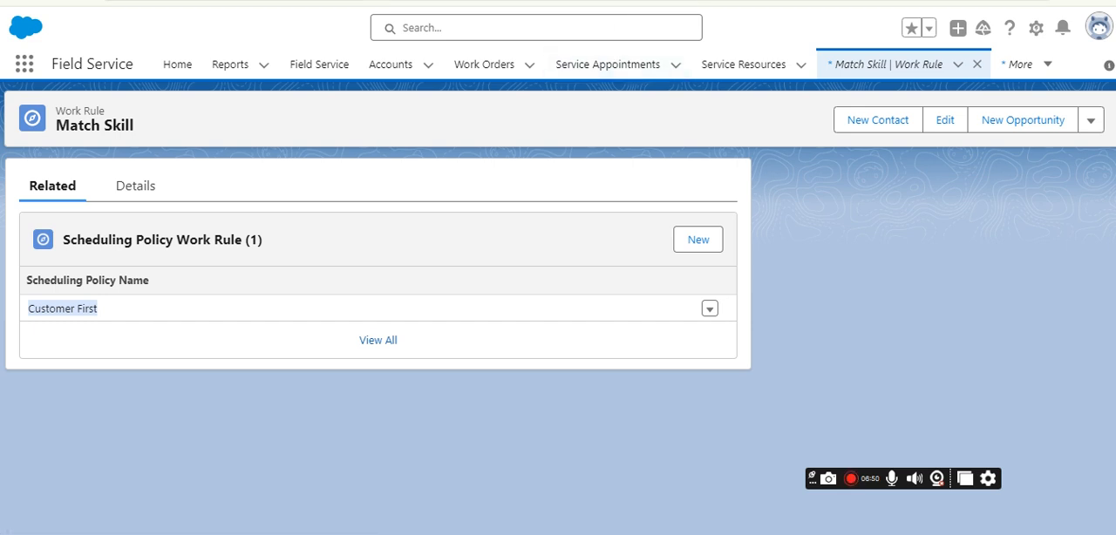
Return to the Field Service Settings guided setup and review the Emergency scheduling policy's available and selected work rules.
key(ctrl+Tab)
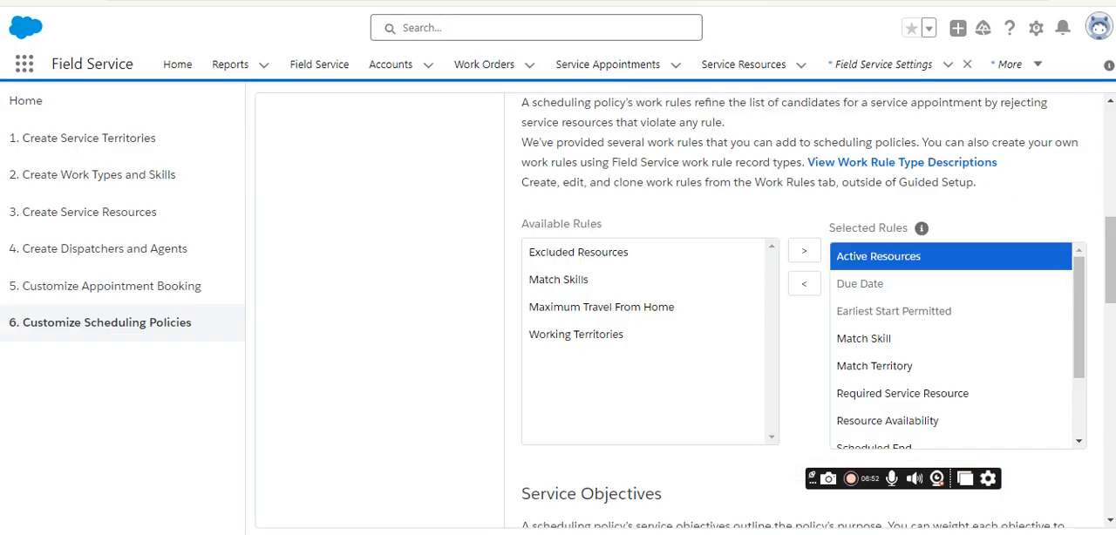
scroll(194, 303, up, 3)
scroll(487, 268, down, 5)
scroll(486, 268, up, 10)
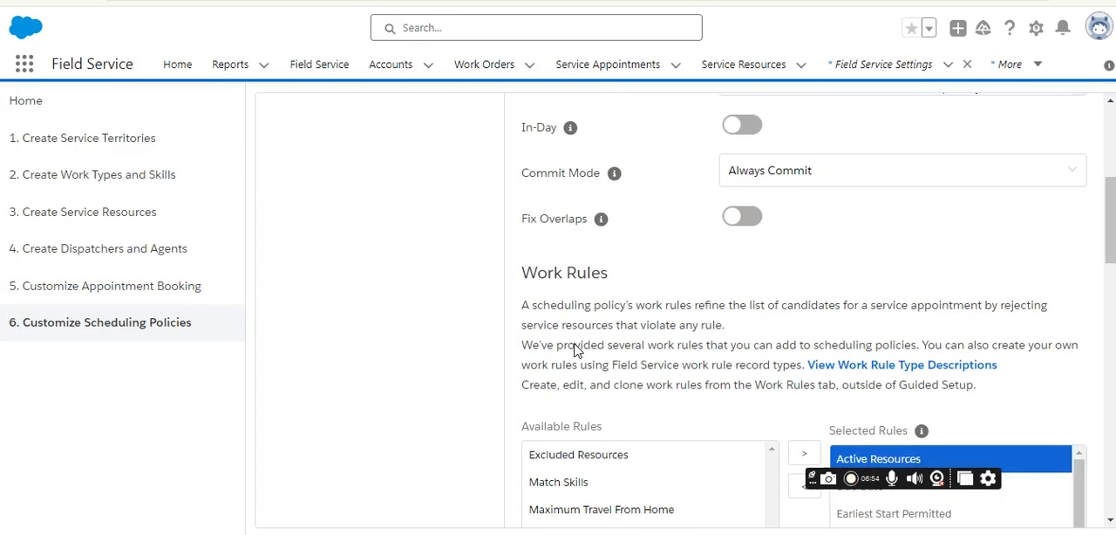
click(308, 371)
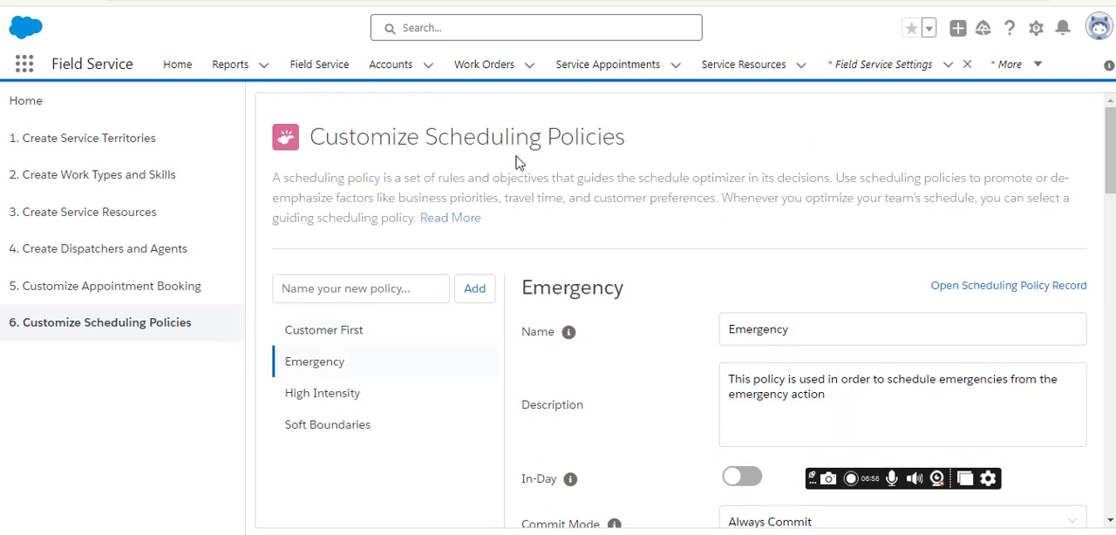
scroll(449, 306, down, 6)
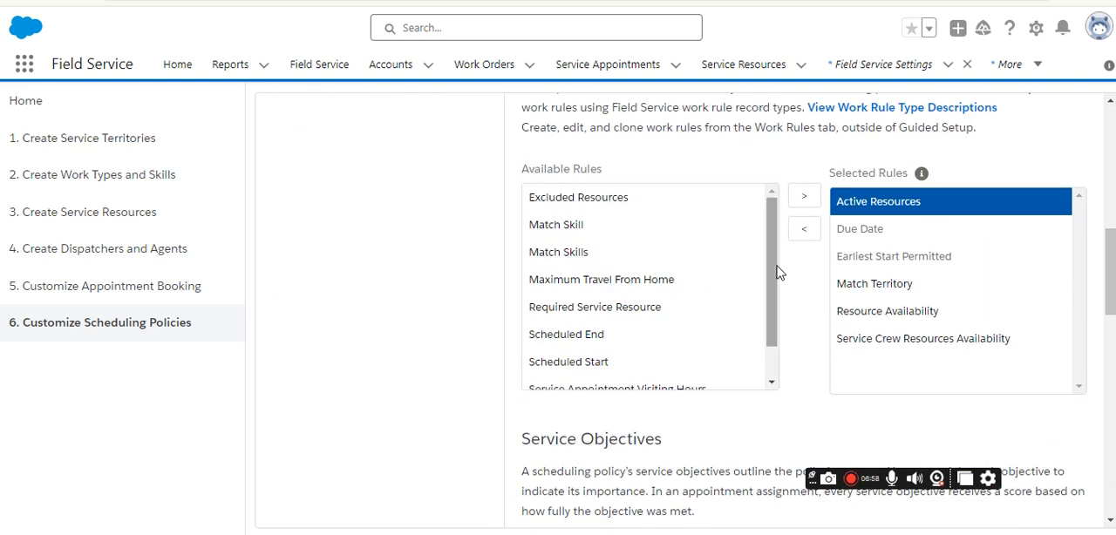
scroll(578, 248, up, 5)
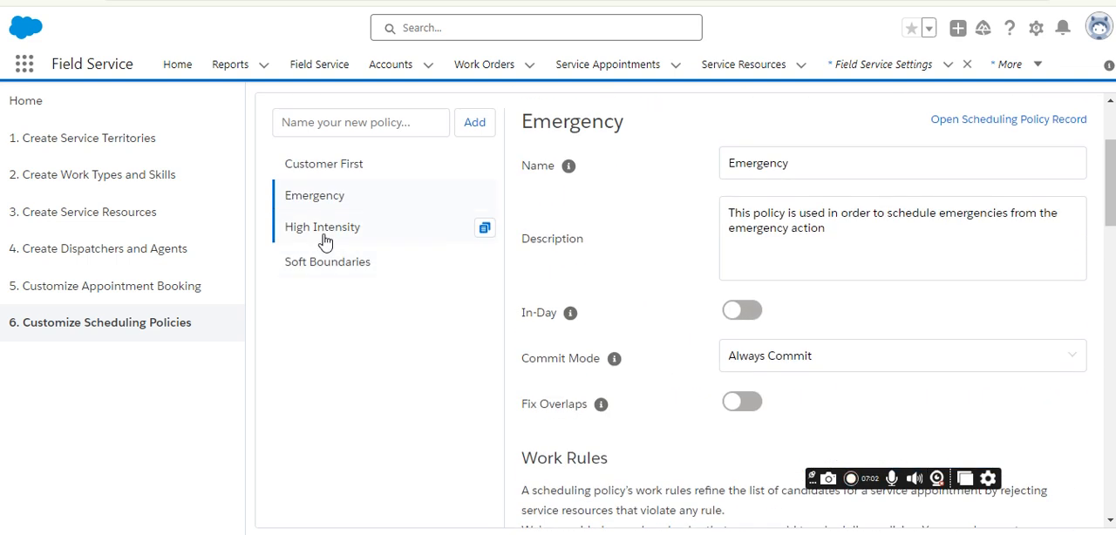
Add the Match Skill work rule to the selected rules of the Soft Boundaries scheduling policy.
click(325, 242)
click(358, 270)
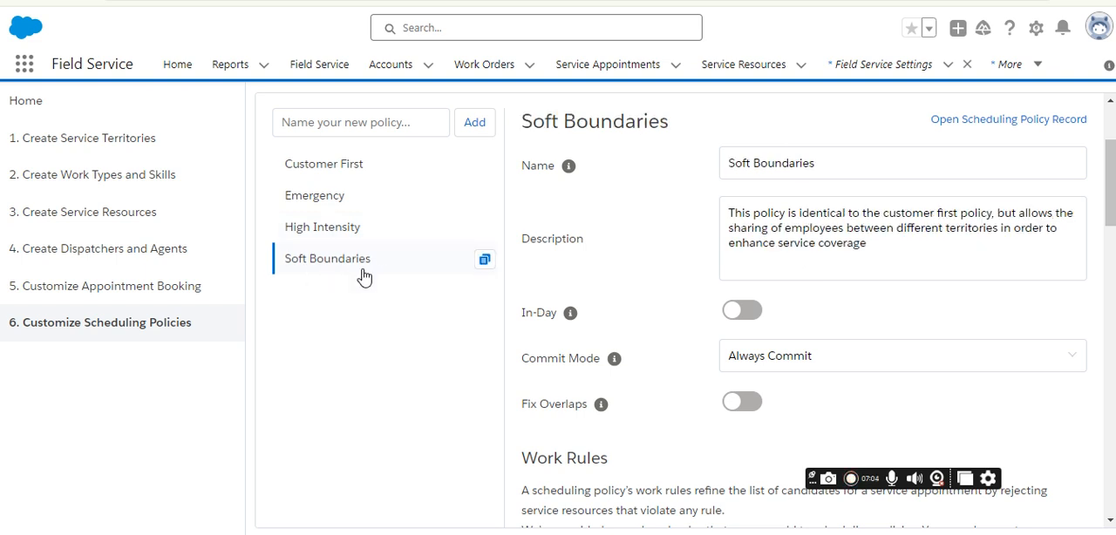
scroll(341, 297, down, 7)
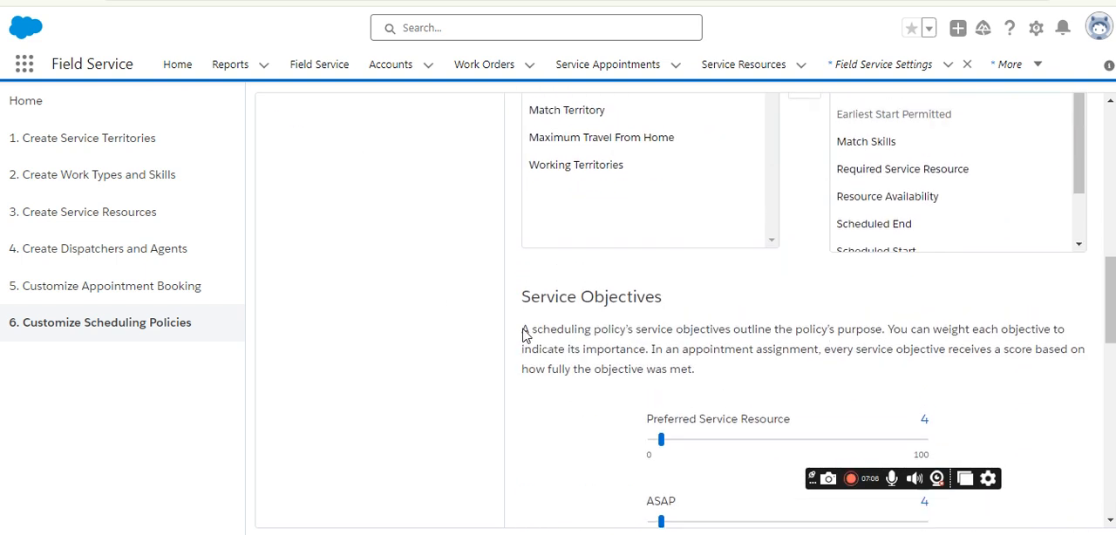
scroll(567, 297, up, 2)
click(571, 229)
scroll(558, 276, up, 2)
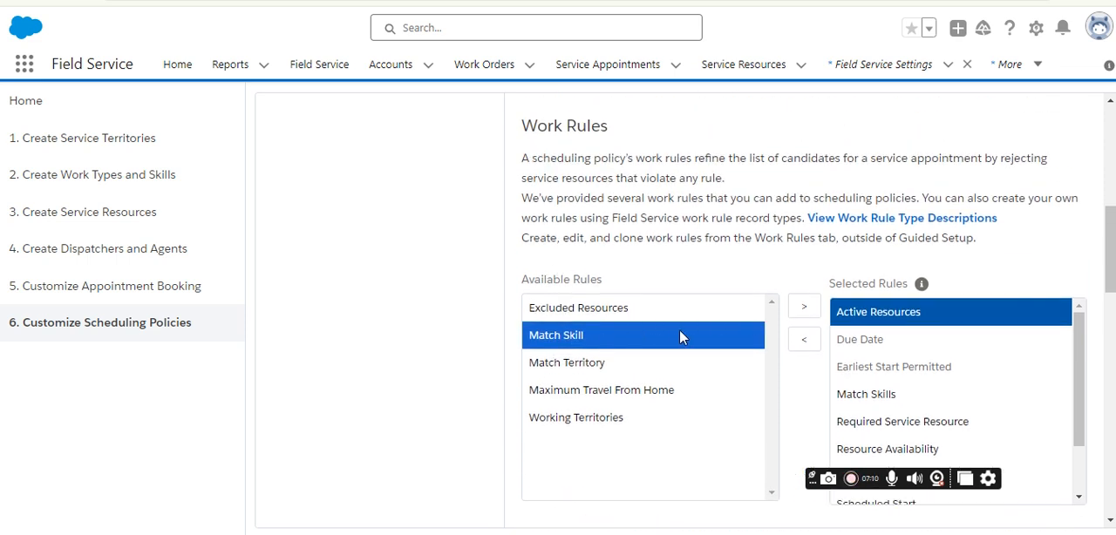
click(801, 312)
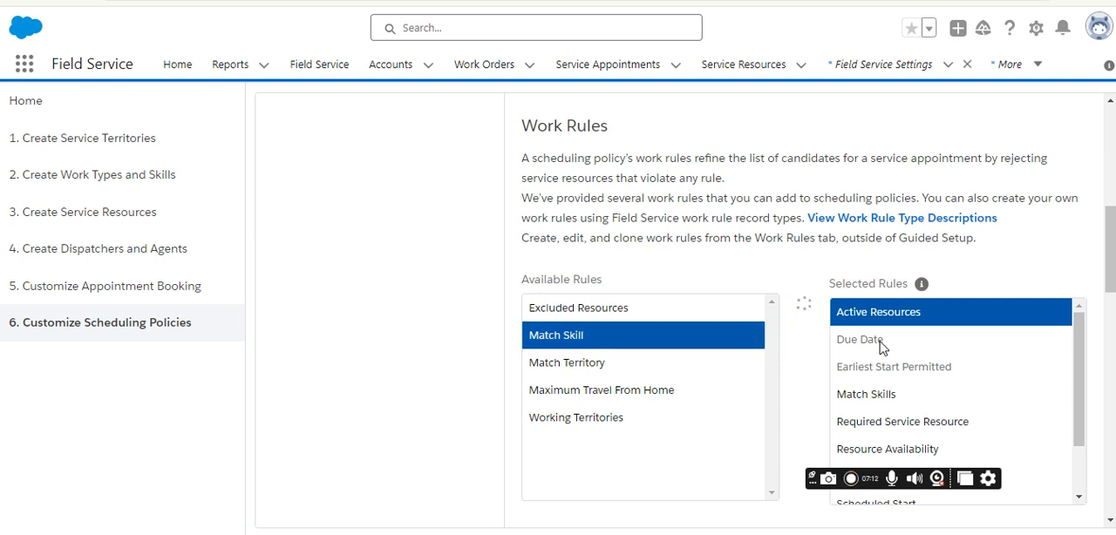
Look through the Soft Boundaries policy's selected rules and highlight Match Skills.
scroll(881, 344, down, 5)
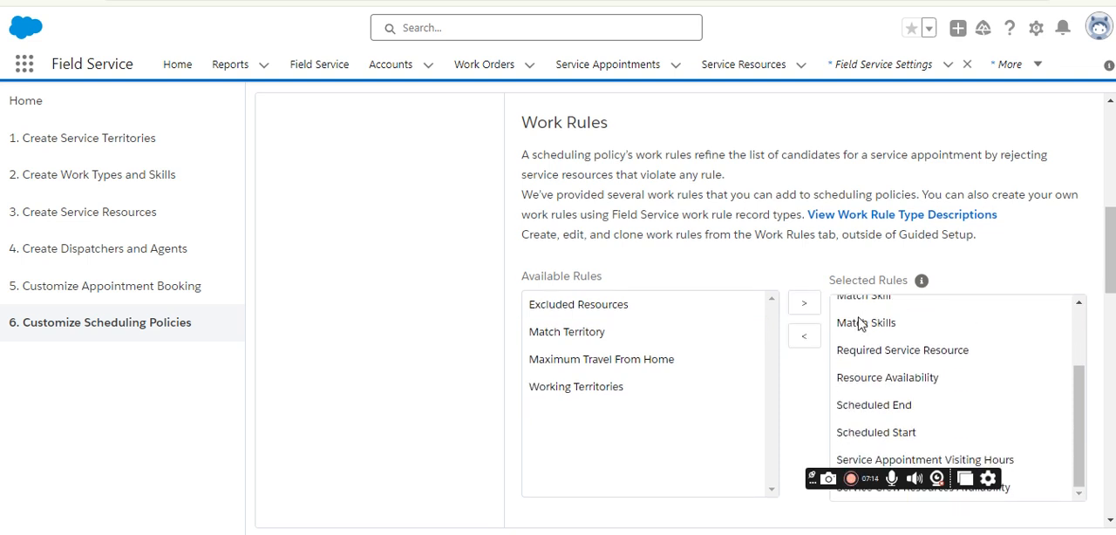
scroll(894, 262, up, 2)
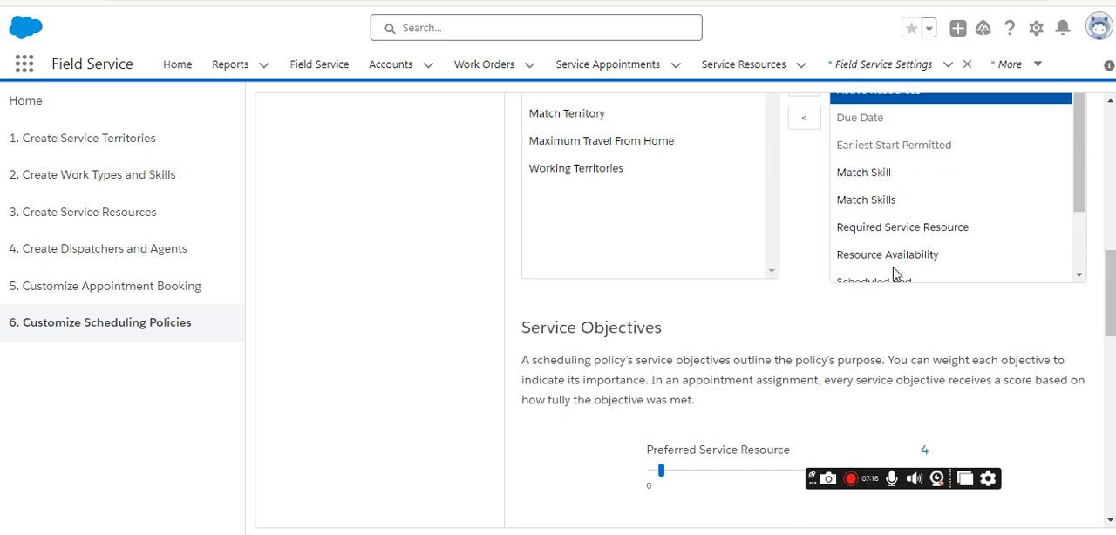
scroll(631, 256, up, 4)
scroll(488, 231, up, 3)
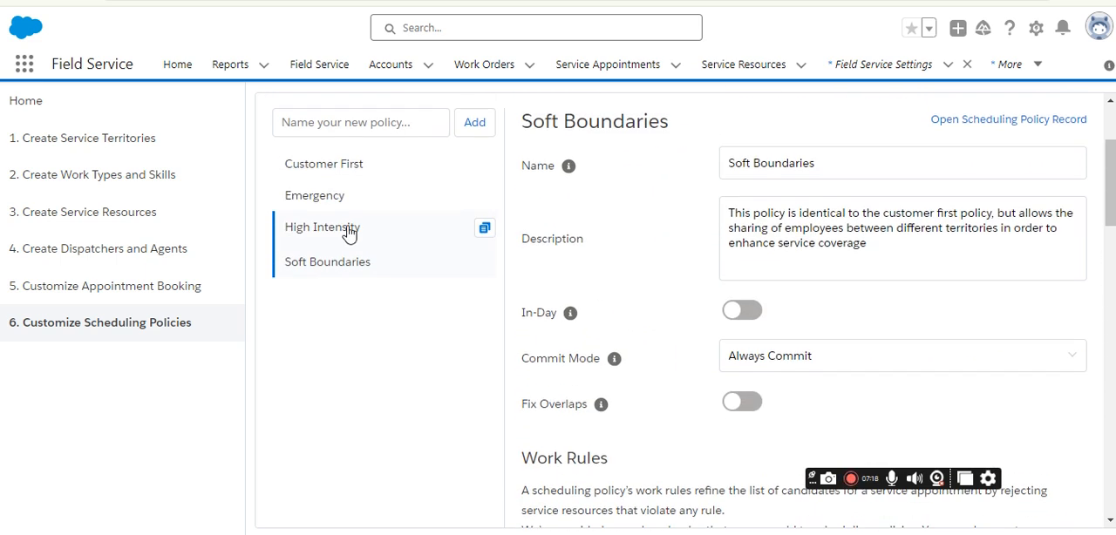
scroll(837, 292, down, 5)
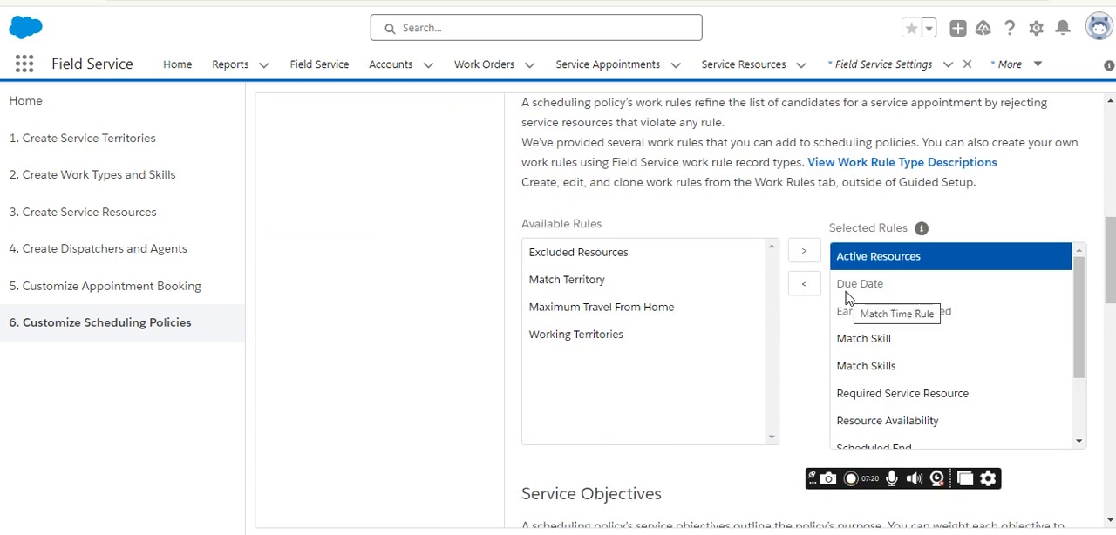
scroll(912, 293, down, 3)
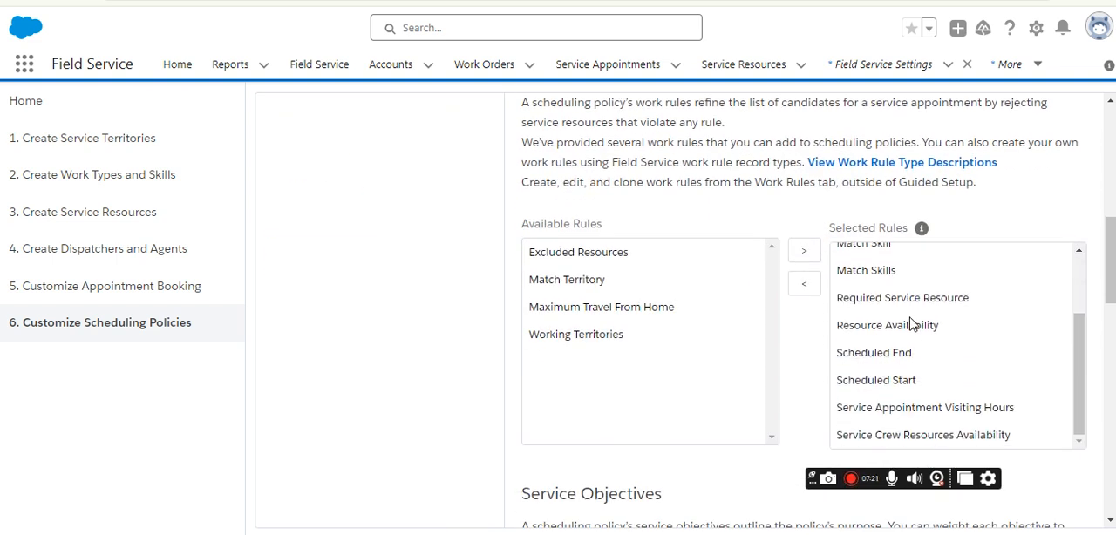
click(884, 275)
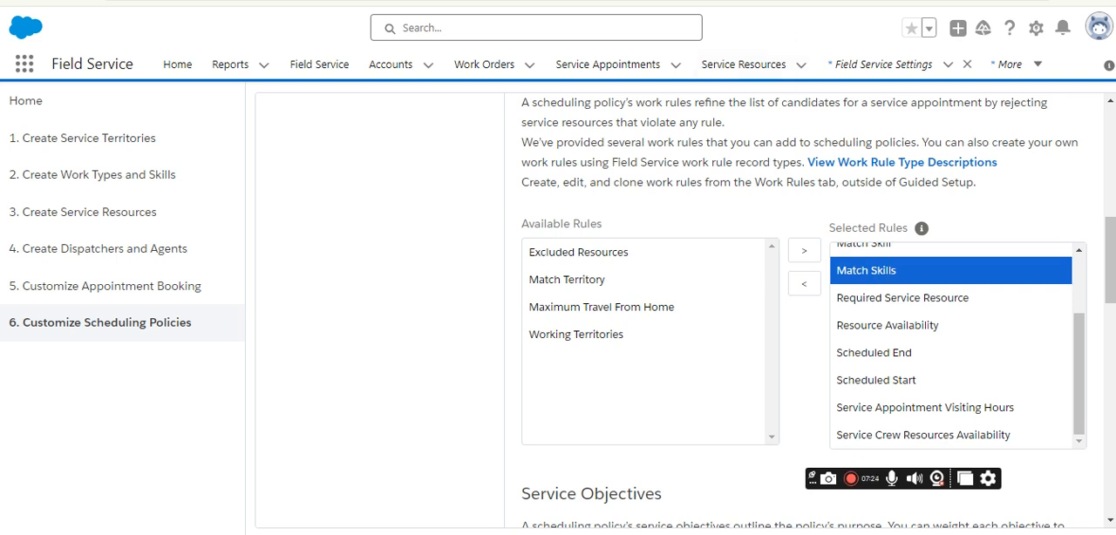
click(367, 2)
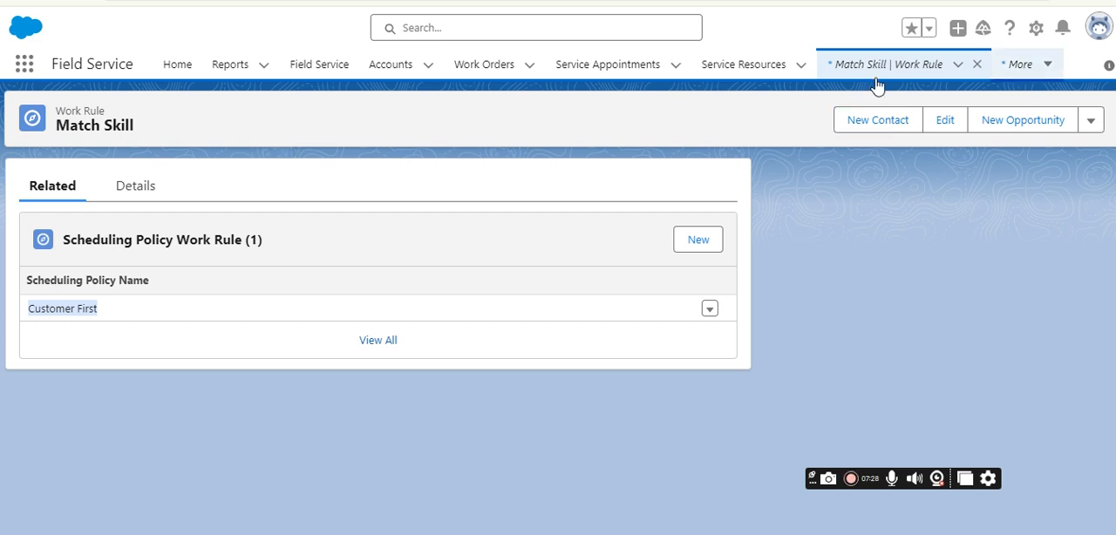
click(25, 67)
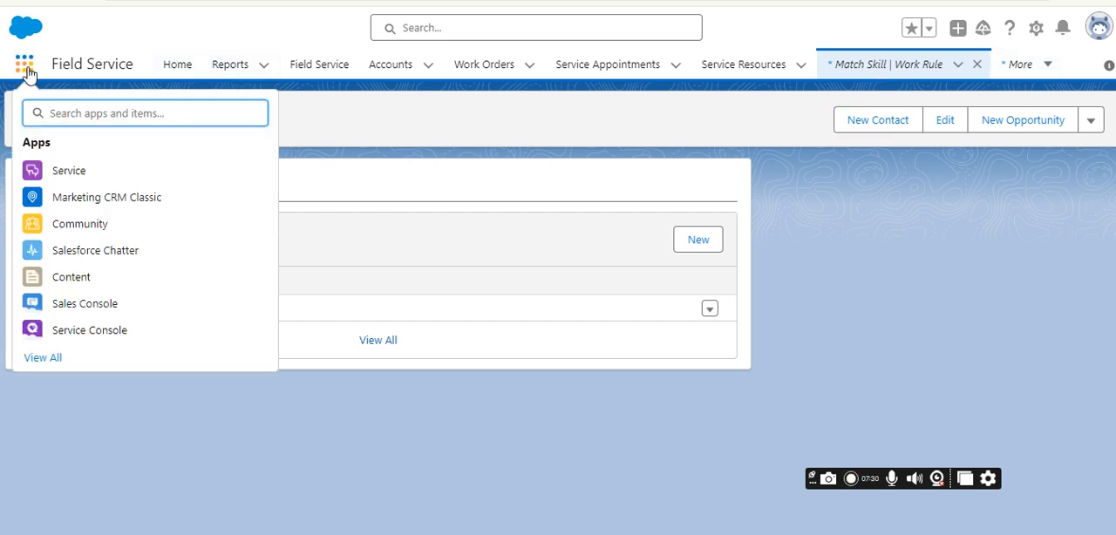
text(scheduli)
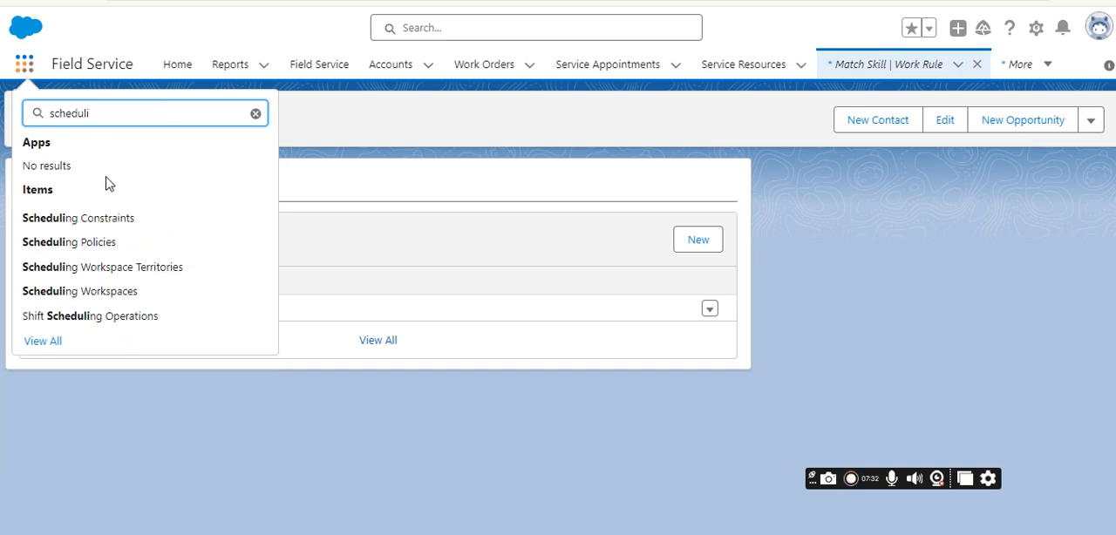
click(139, 220)
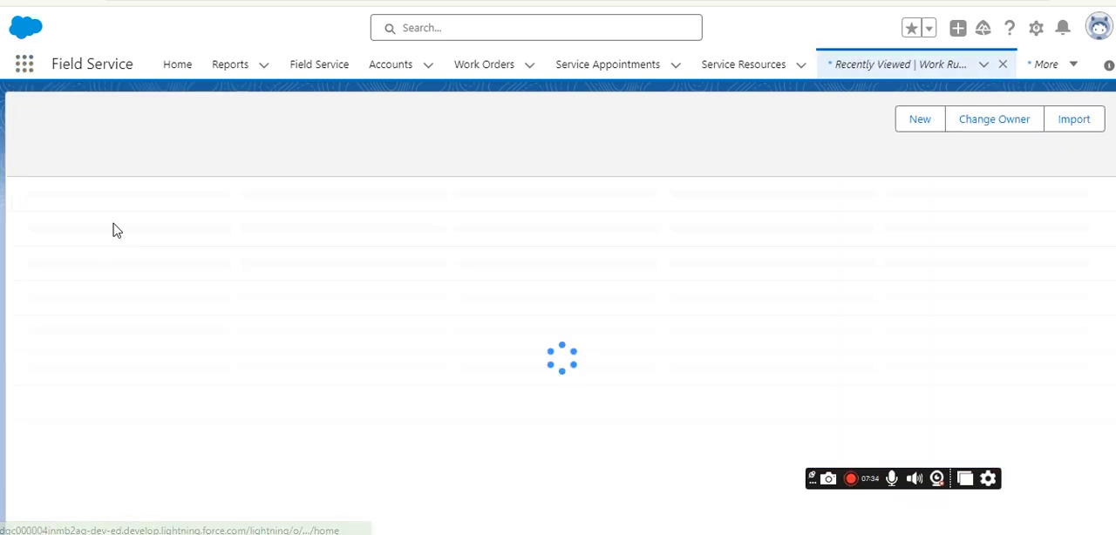
Open the Scheduling Policies list and display its All list view.
click(19, 72)
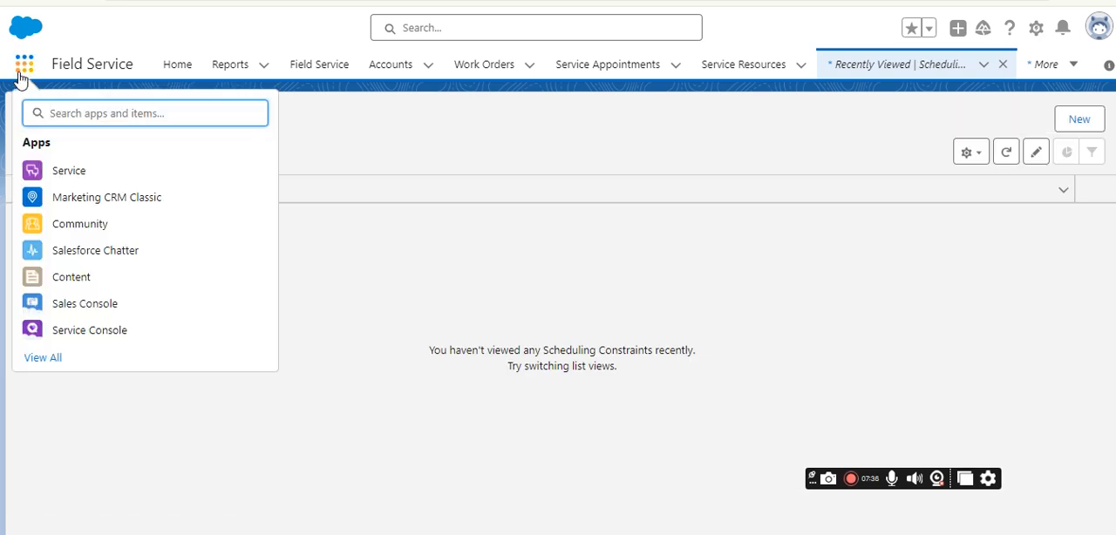
text(schedu)
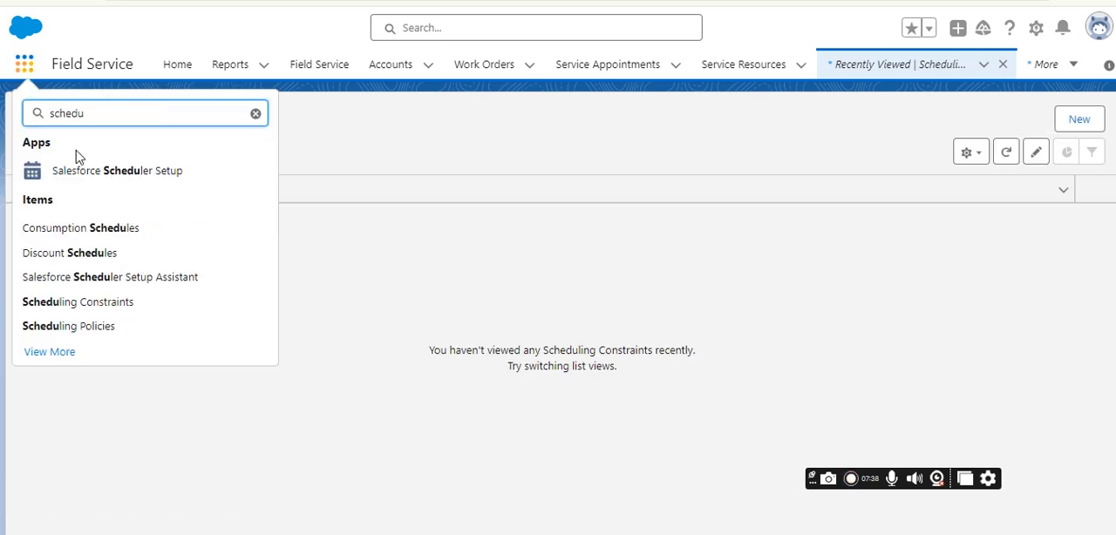
click(115, 324)
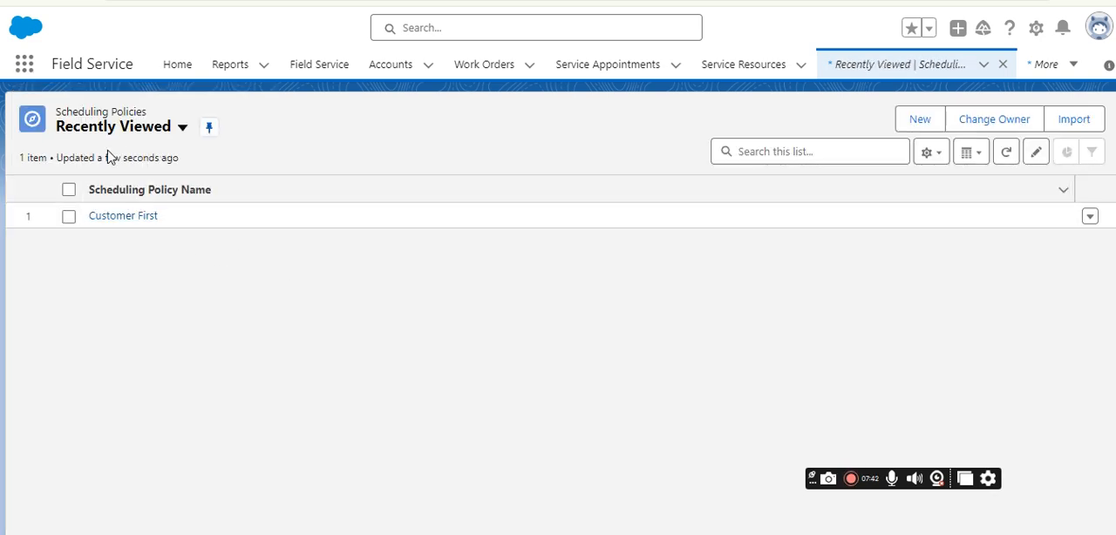
click(111, 129)
click(110, 197)
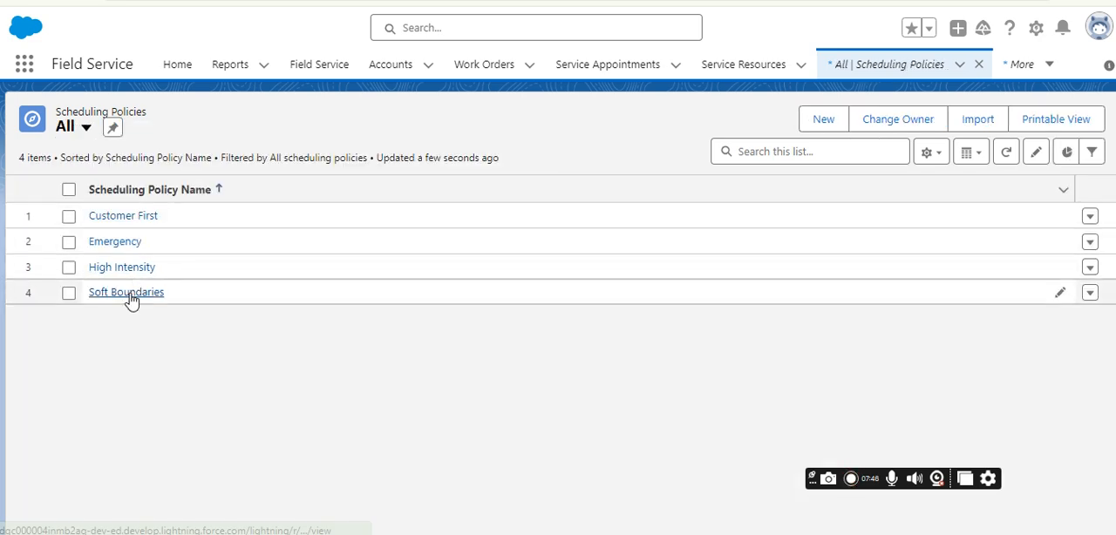
Open the Soft Boundaries scheduling policy record and check its related work rules for Match Skill.
click(129, 294)
click(51, 261)
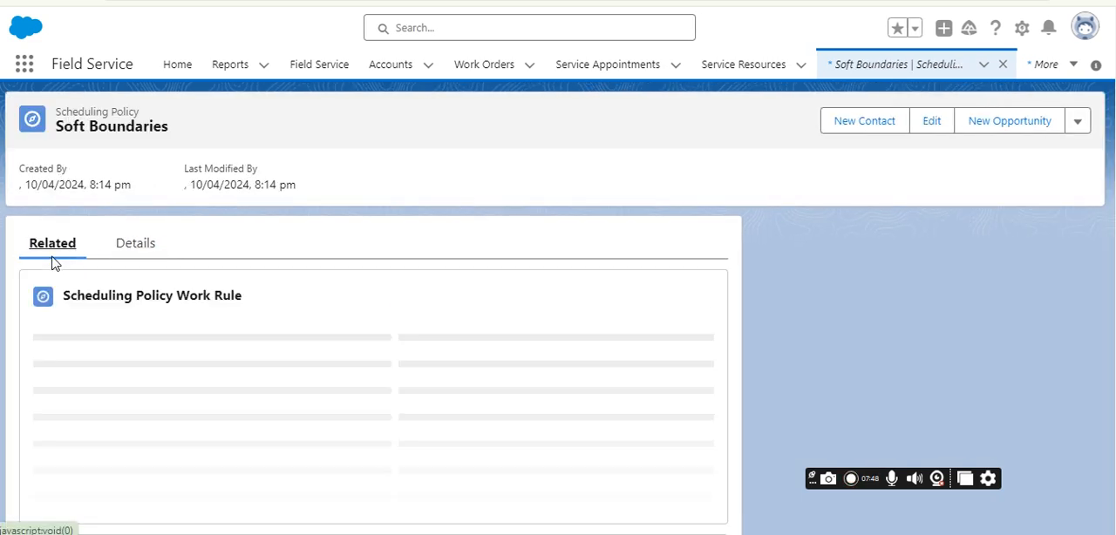
scroll(124, 387, down, 1)
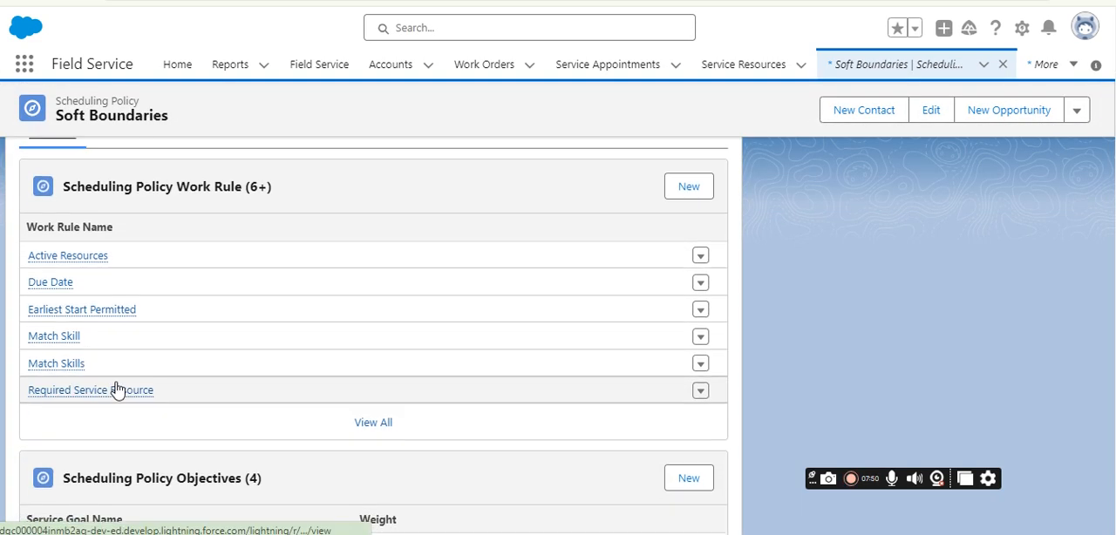
mouse_move(80, 345)
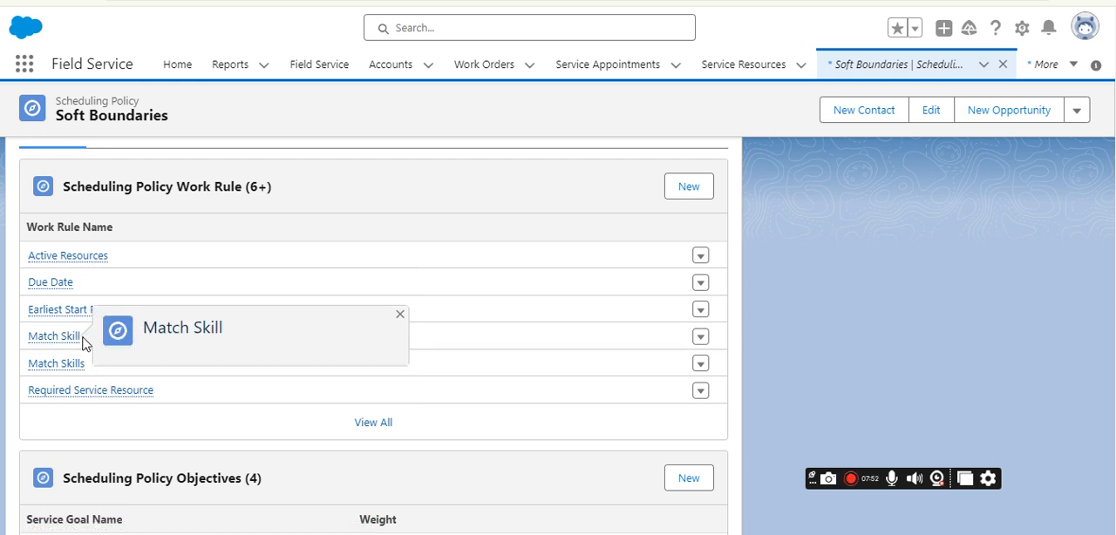
Open the Soft Boundaries policy's details, then look through the AC Installation work order down to its Skill Requirements.
scroll(140, 272, up, 2)
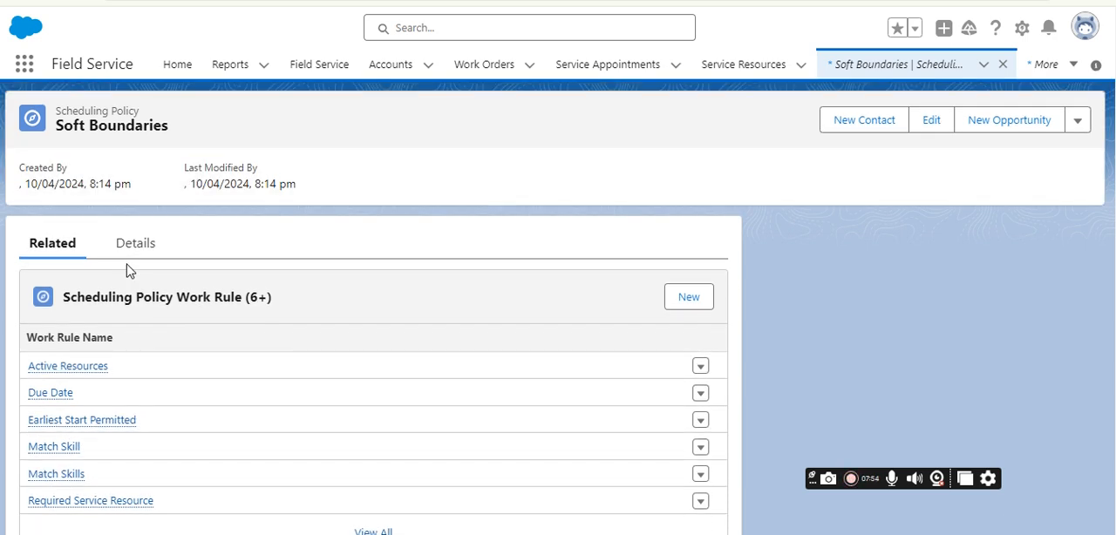
click(157, 243)
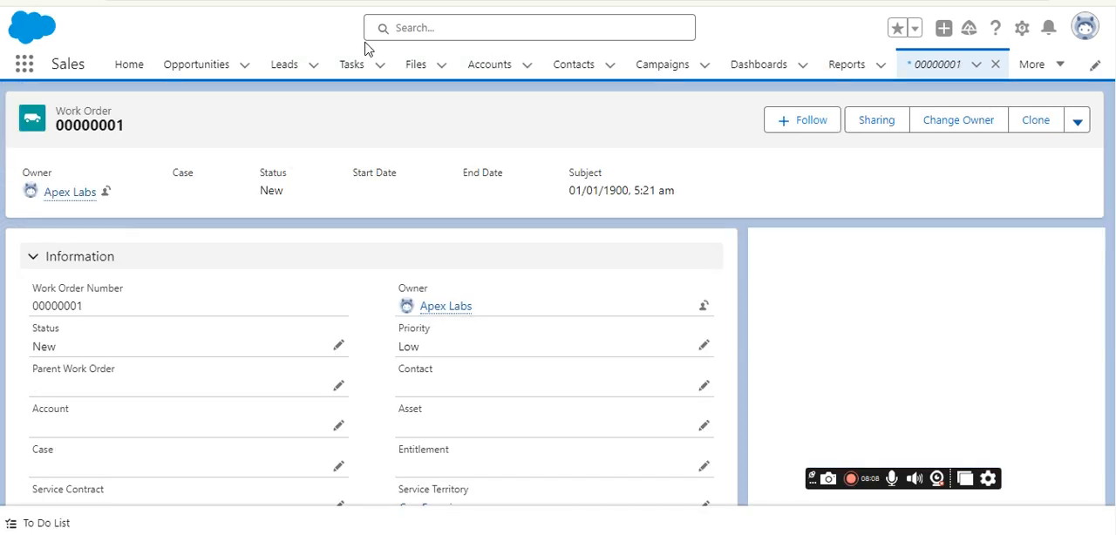
scroll(290, 187, down, 1)
scroll(308, 249, down, 6)
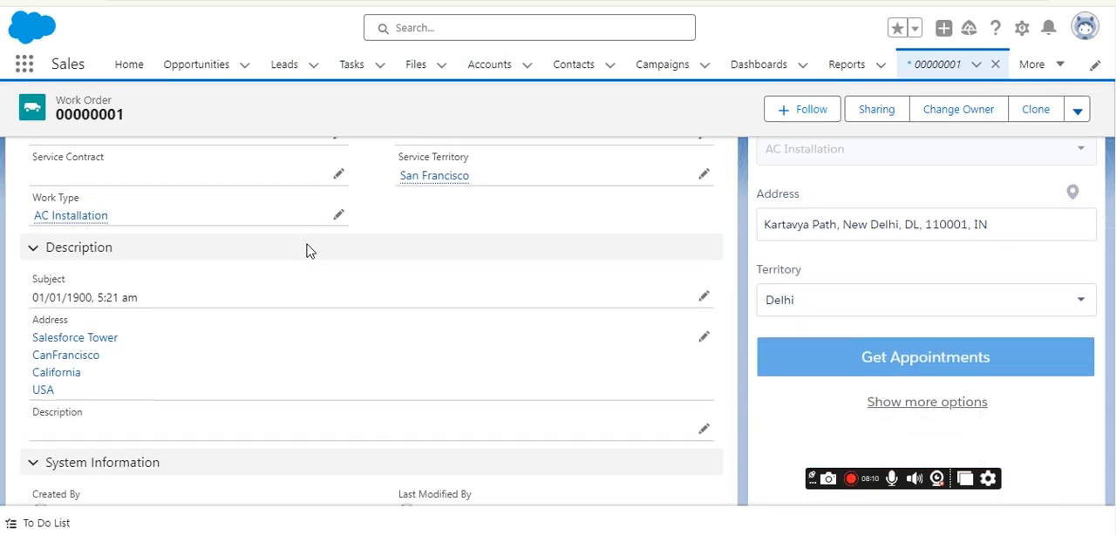
scroll(319, 284, up, 8)
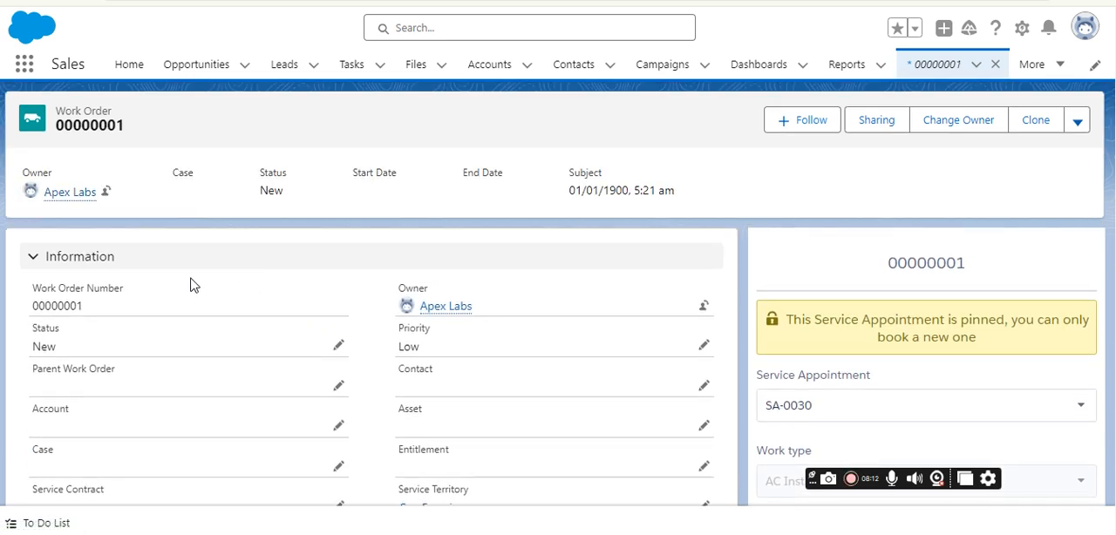
scroll(314, 304, down, 10)
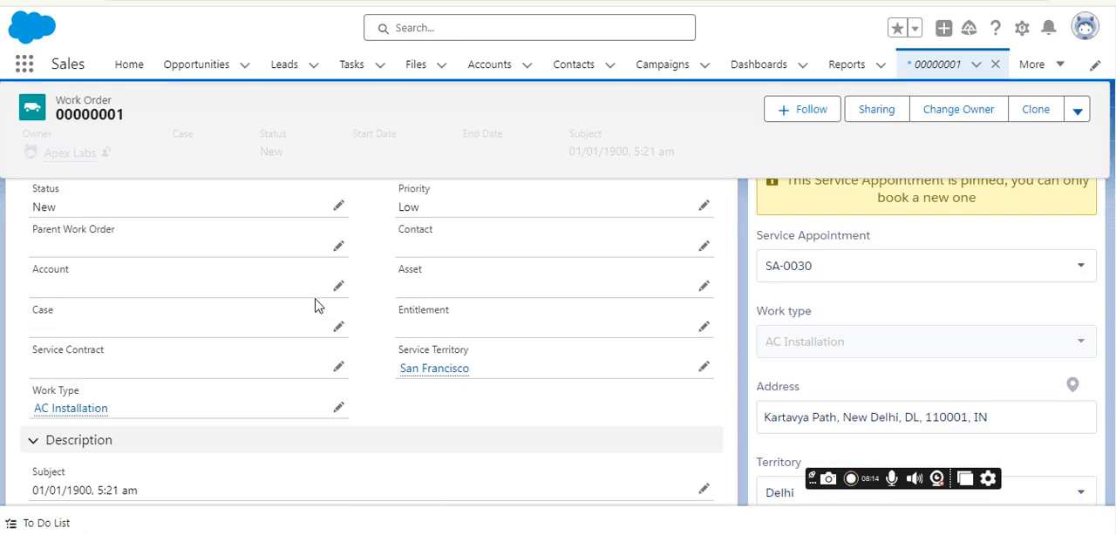
scroll(785, 306, down, 5)
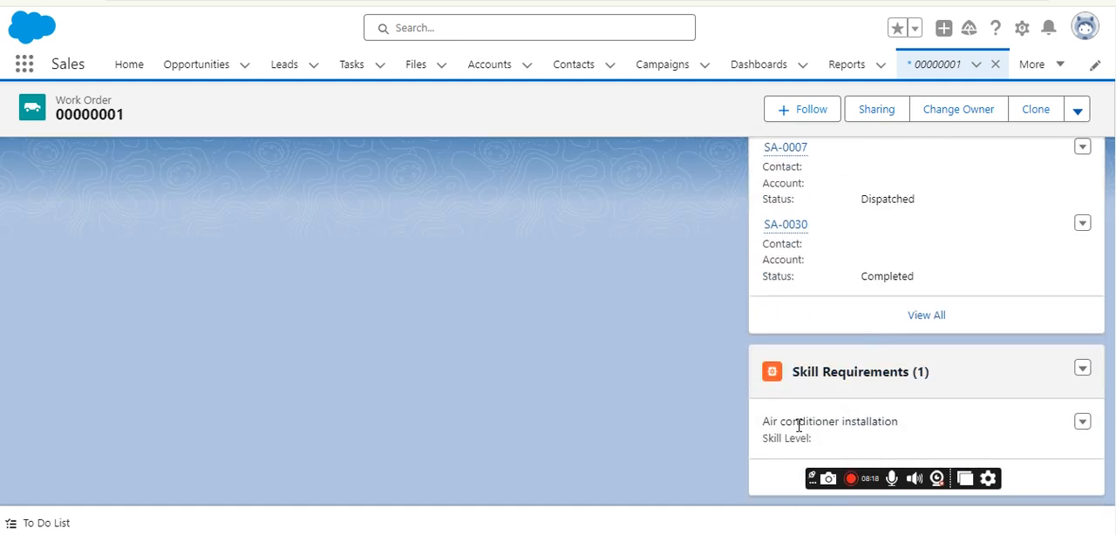
Highlight the Air conditioner installation skill in the work order's Skill Requirements.
drag(770, 425, 835, 450)
click(809, 423)
drag(764, 426, 907, 425)
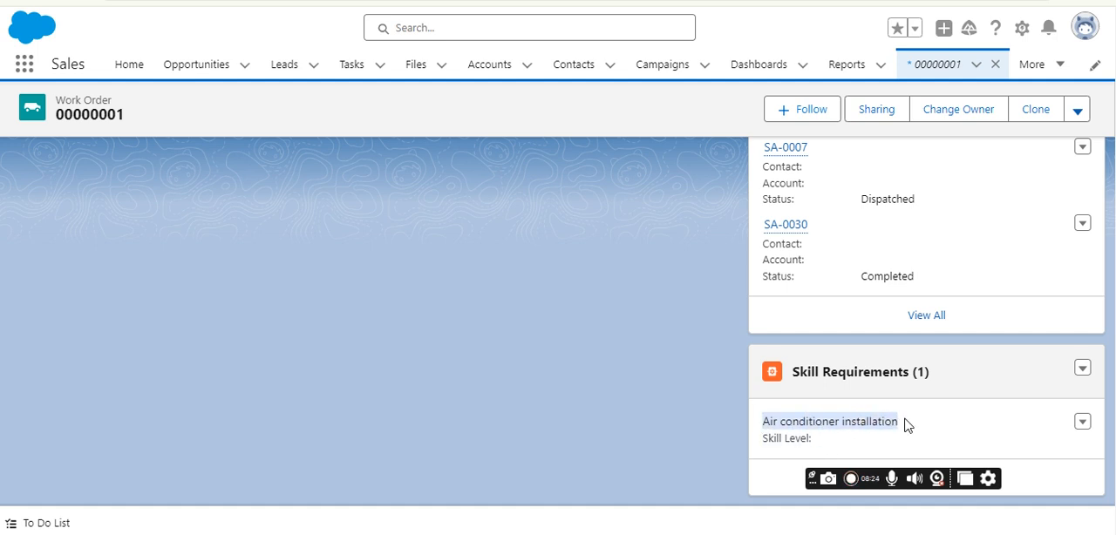
click(907, 425)
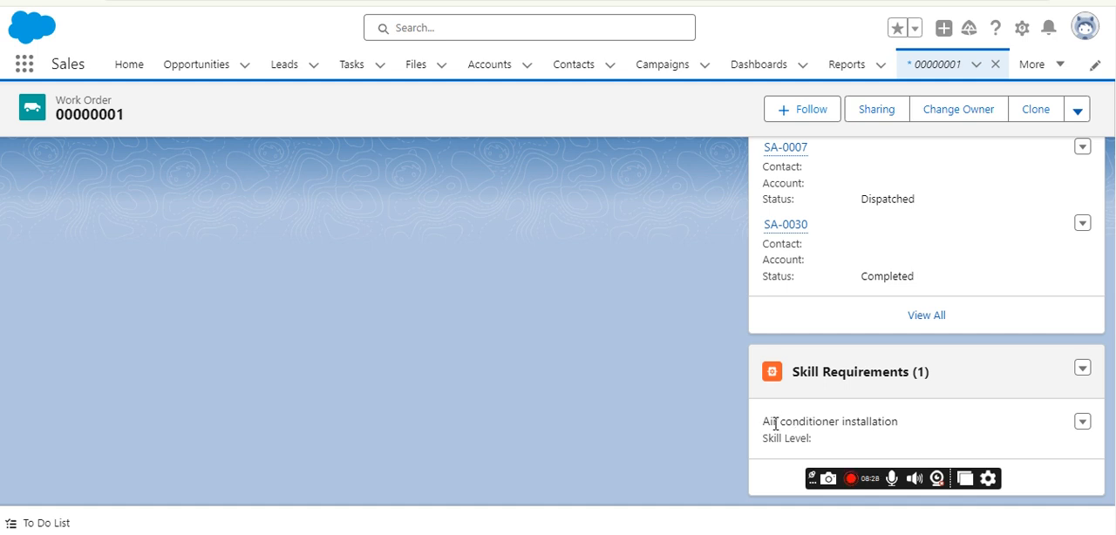
drag(764, 423, 907, 425)
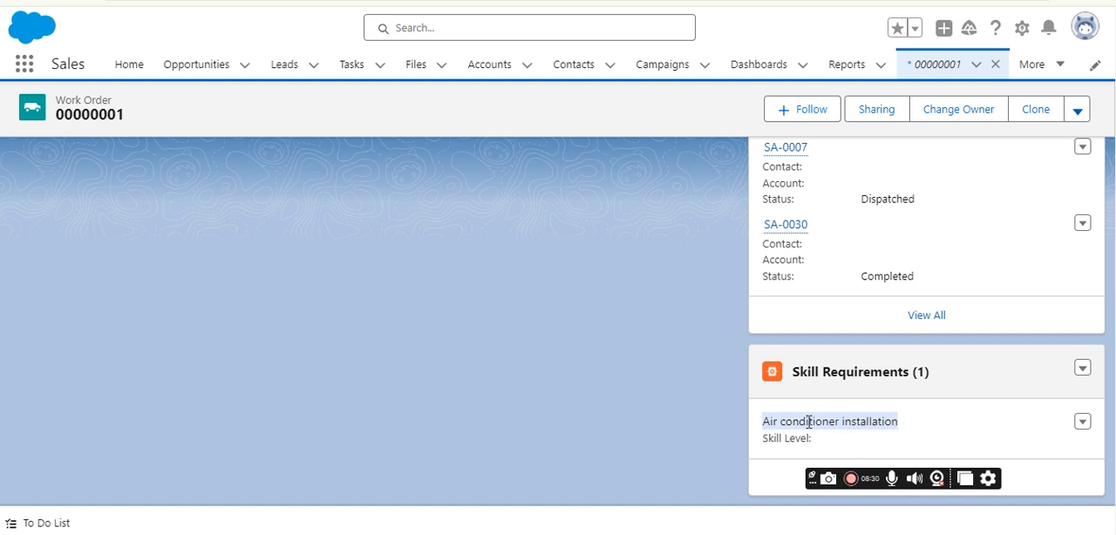
click(802, 423)
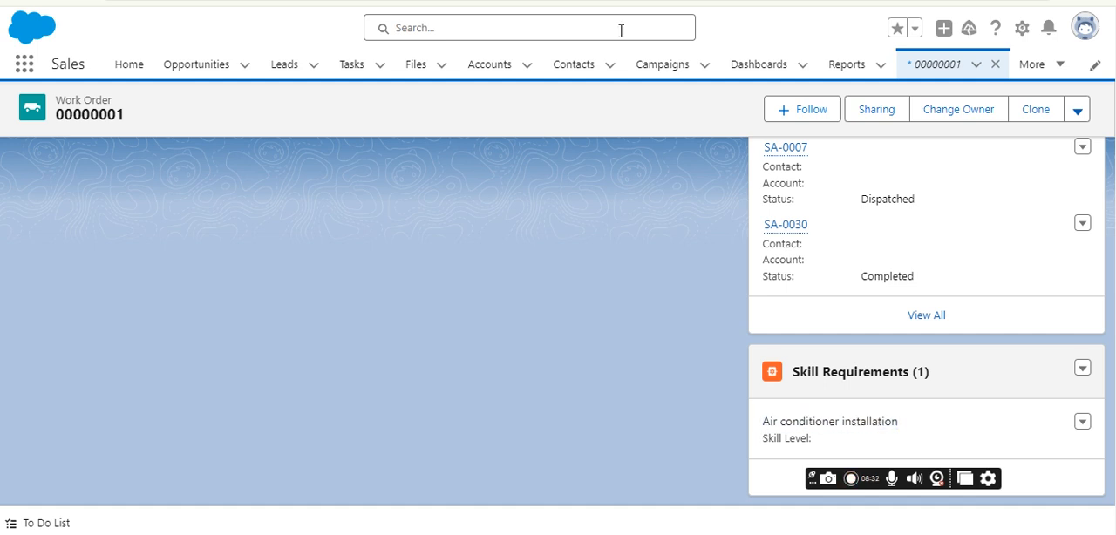
Switch to Setup, search its settings for "skill" and open the Skills page under Skill Settings.
key(ctrl+Tab)
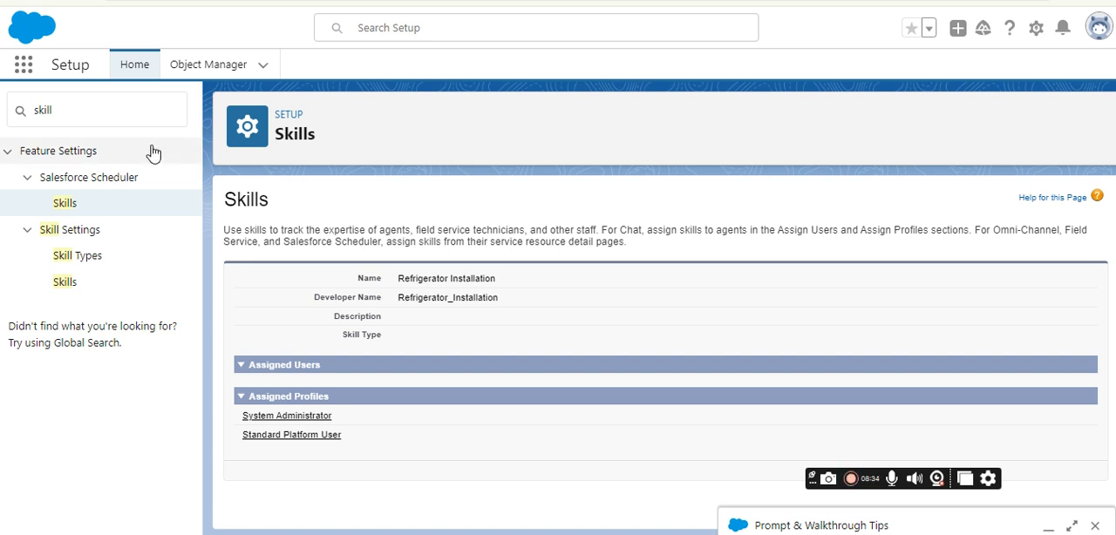
click(1036, 28)
click(926, 79)
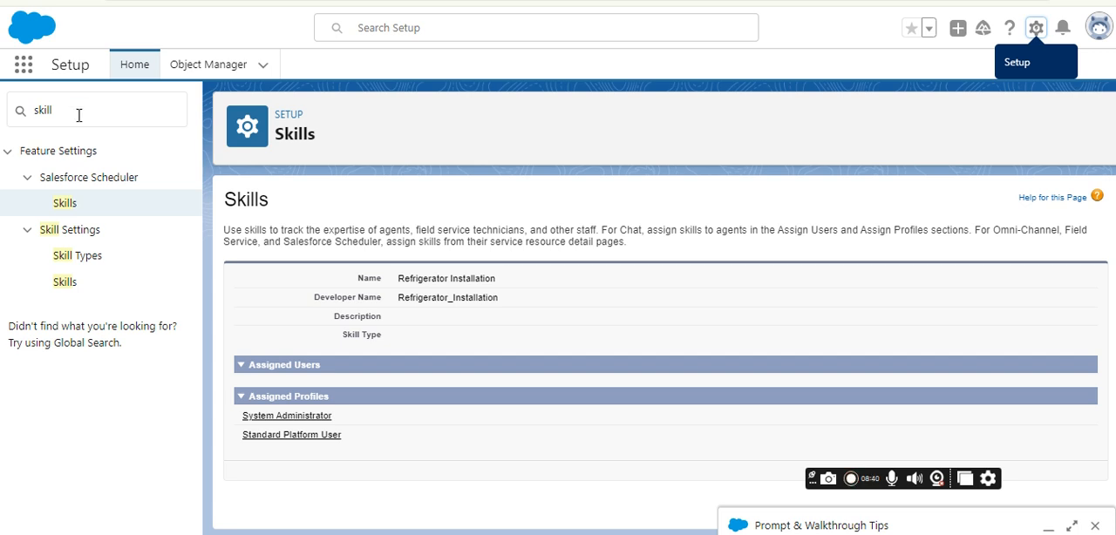
click(78, 115)
click(397, 2)
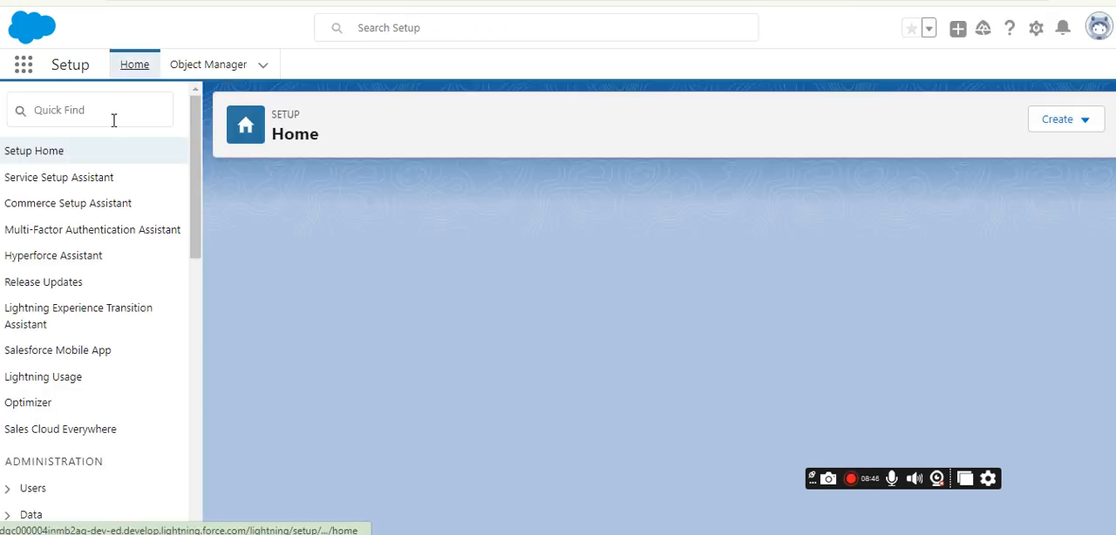
click(113, 120)
text(skill)
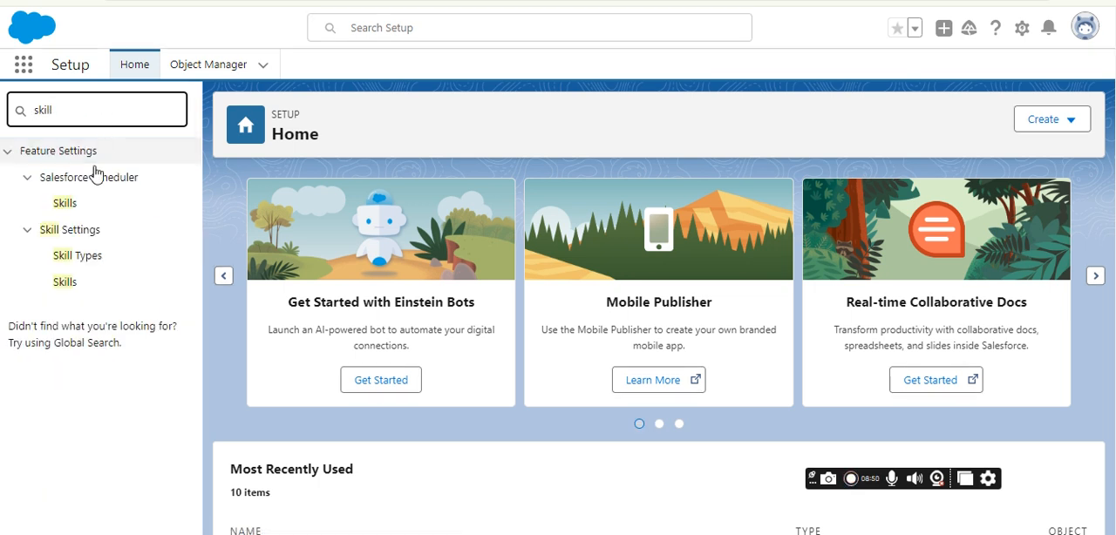
click(69, 280)
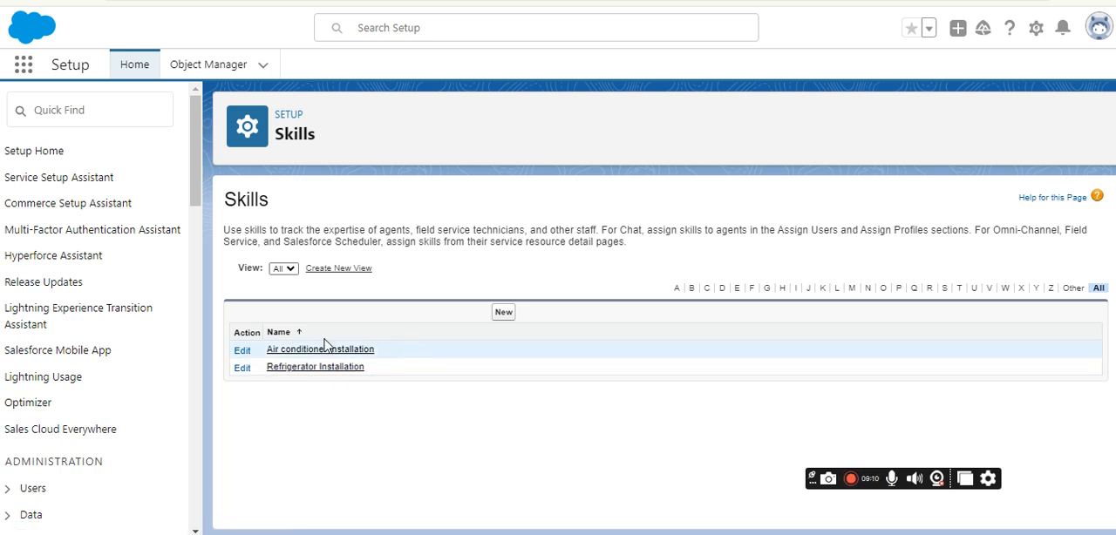
Start a new skill and name it Car Repair.
click(503, 316)
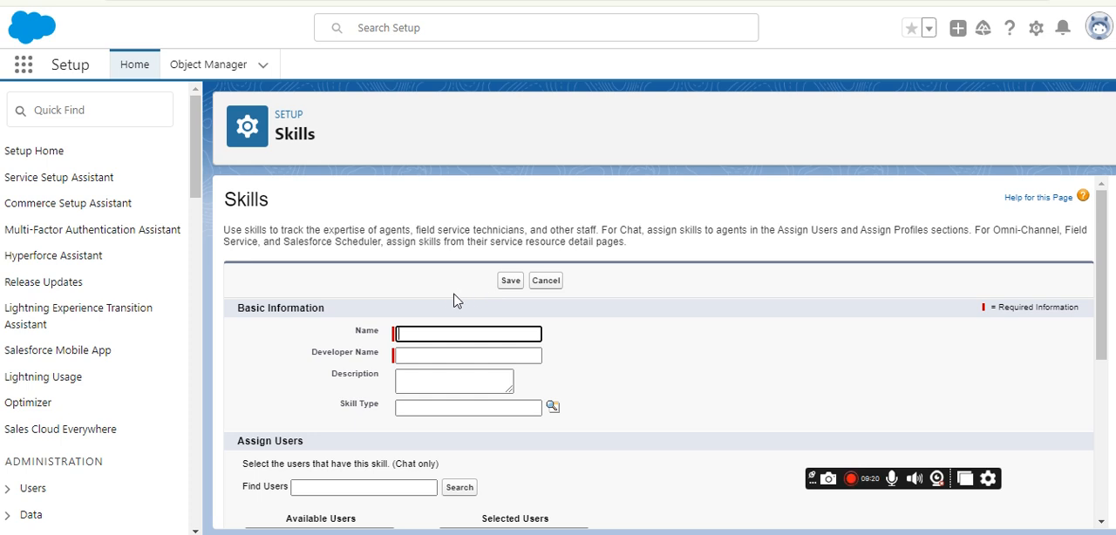
click(430, 331)
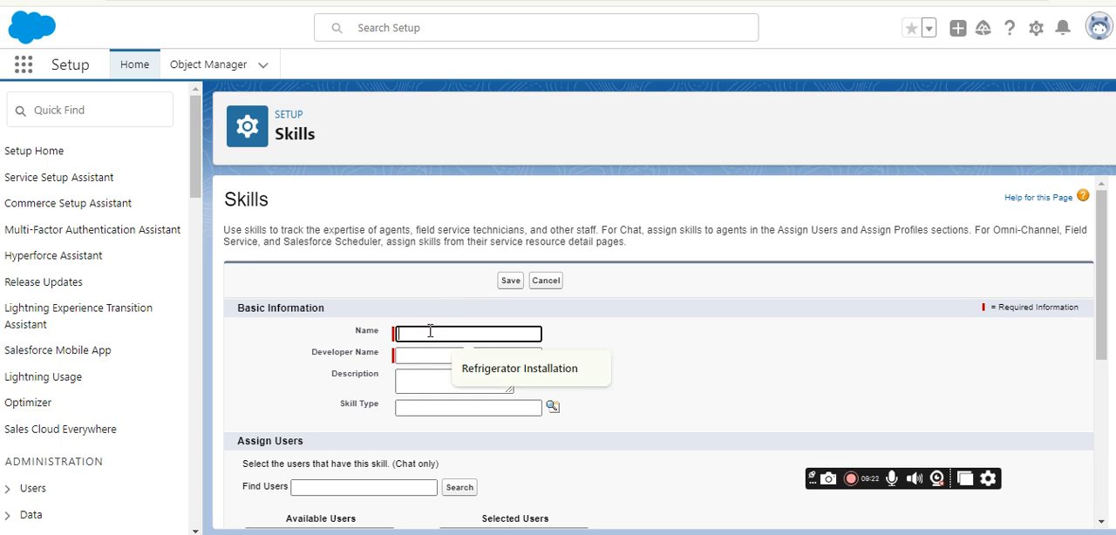
text(Car Repai)
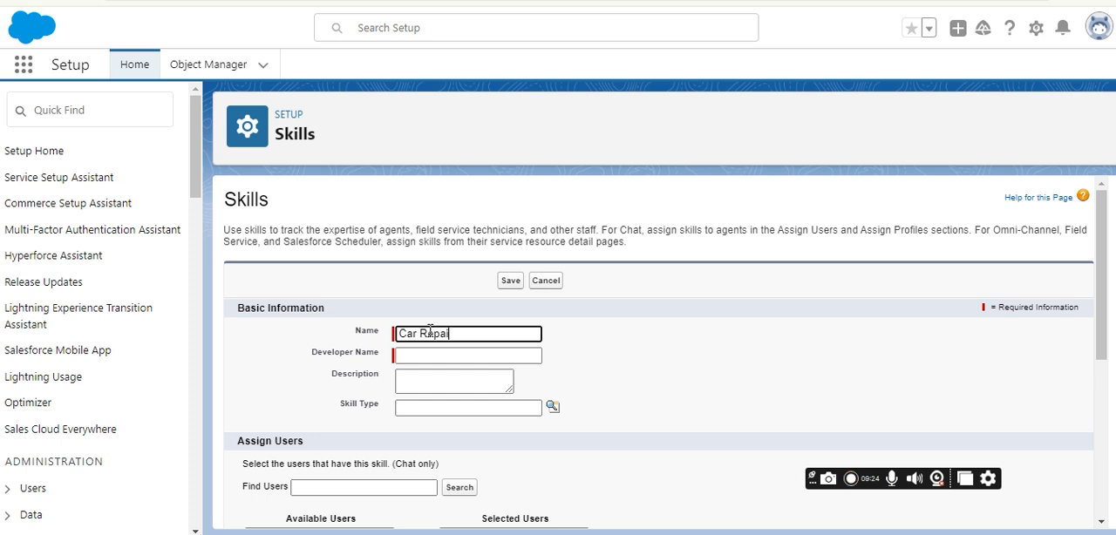
text(r)
key(Tab)
click(588, 340)
Assign the Standard Platform User, Standard User and System Administrator profiles to the Car Repair skill and save it.
scroll(550, 336, down, 3)
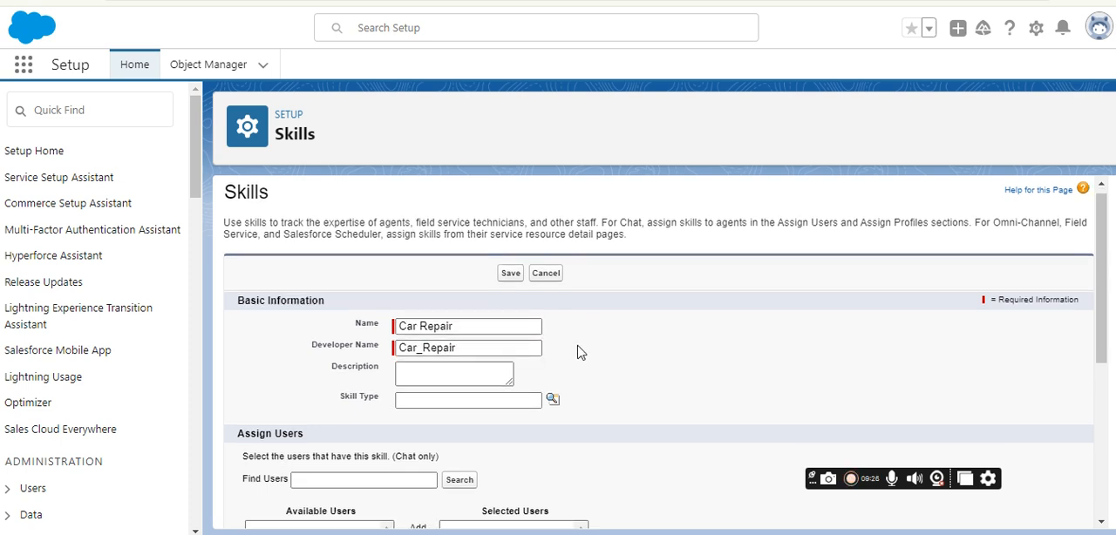
scroll(431, 294, down, 5)
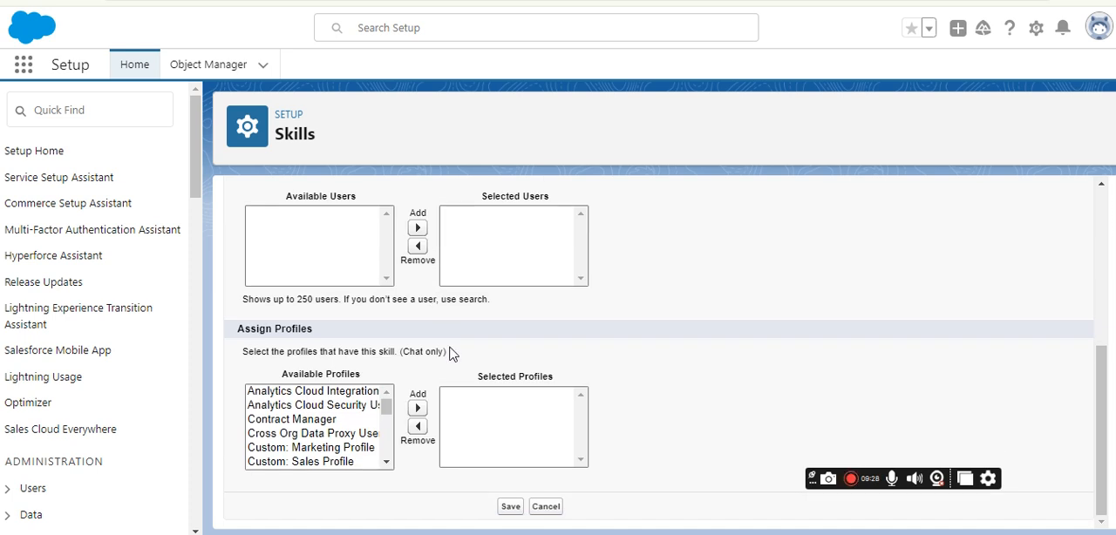
scroll(340, 416, down, 5)
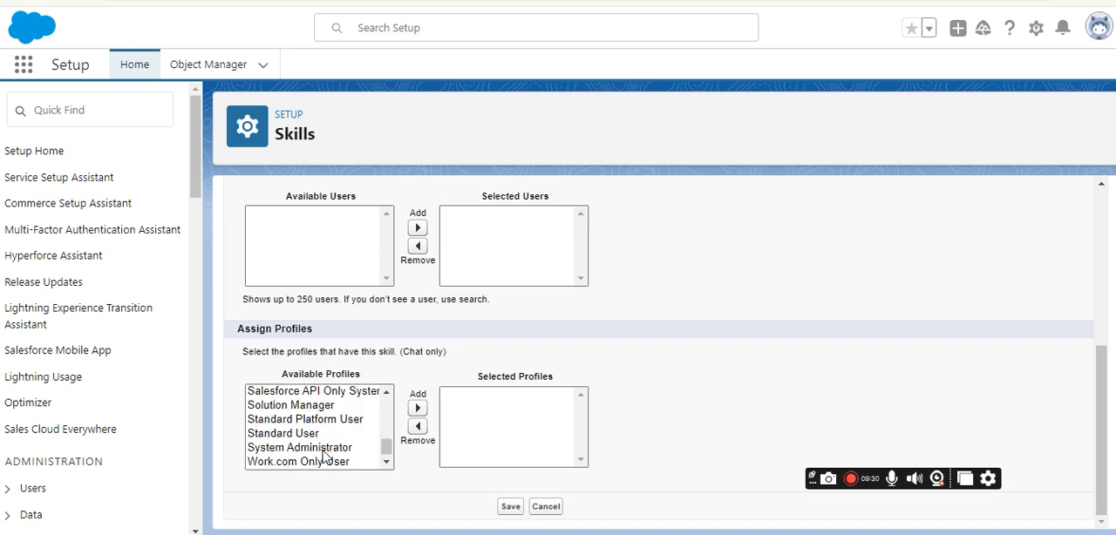
click(323, 448)
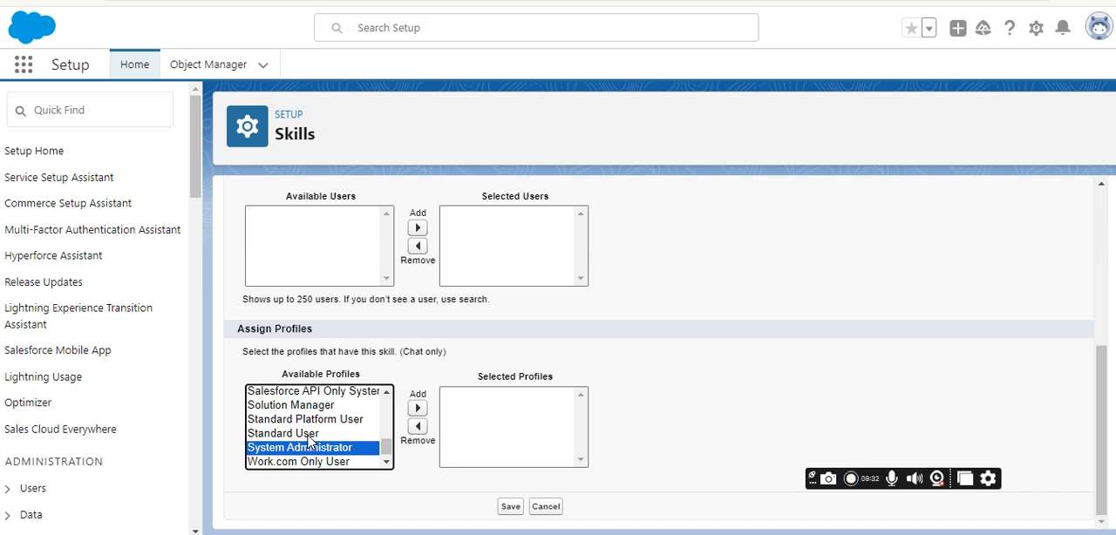
ctrl+click(308, 434)
ctrl+click(323, 419)
click(418, 408)
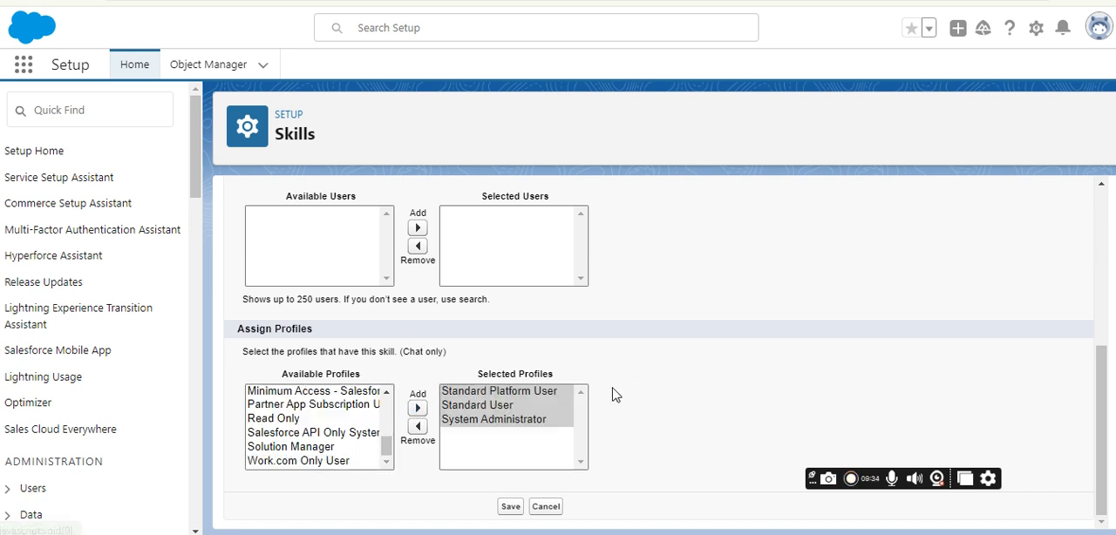
click(509, 506)
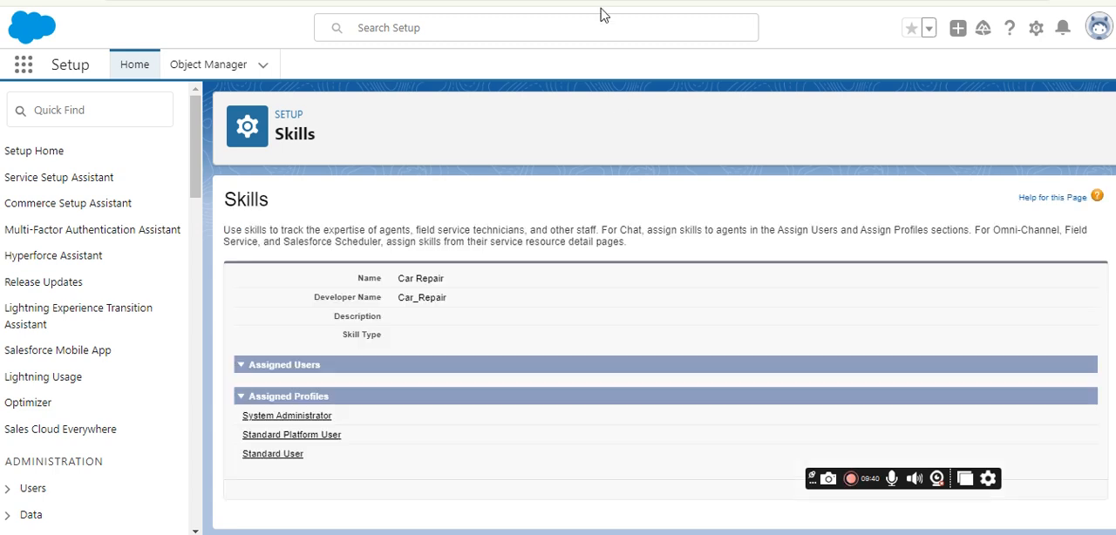
Return to the work order in Field Service and open its AC Installation work type.
click(571, 1)
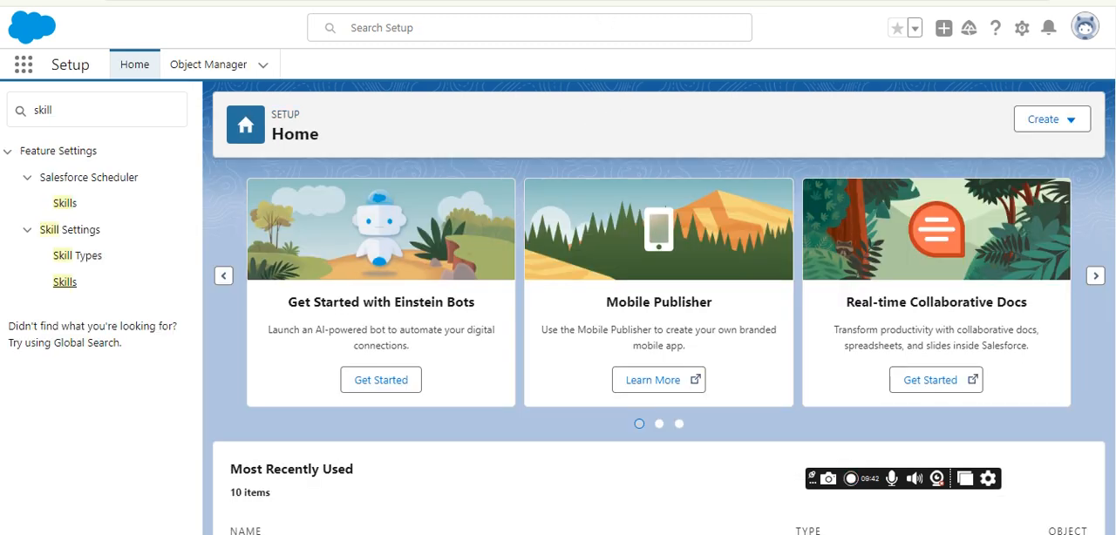
key(ctrl+shift+Tab)
scroll(366, 361, down, 6)
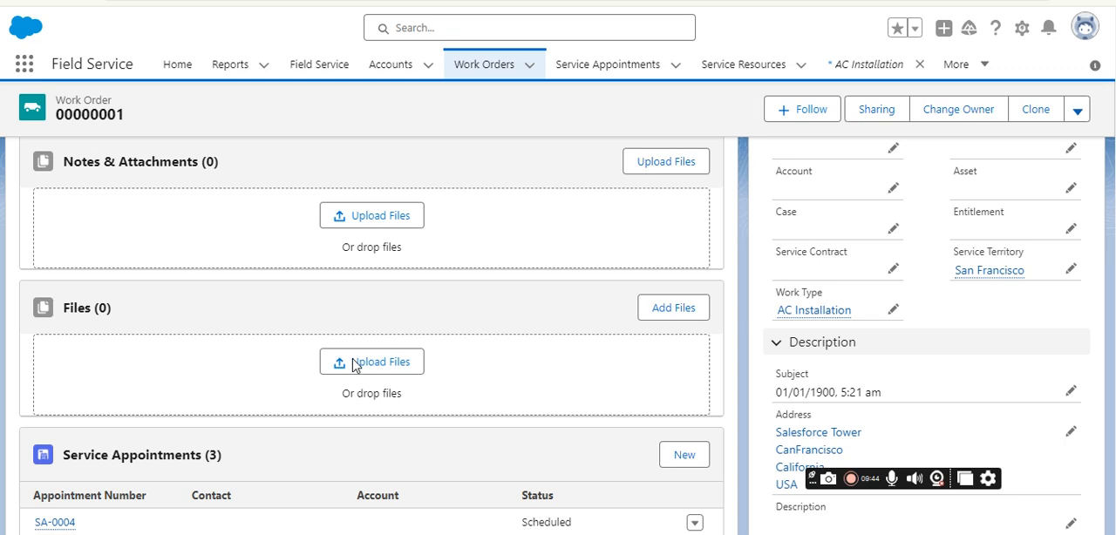
scroll(817, 316, up, 4)
scroll(818, 316, up, 3)
scroll(825, 368, down, 4)
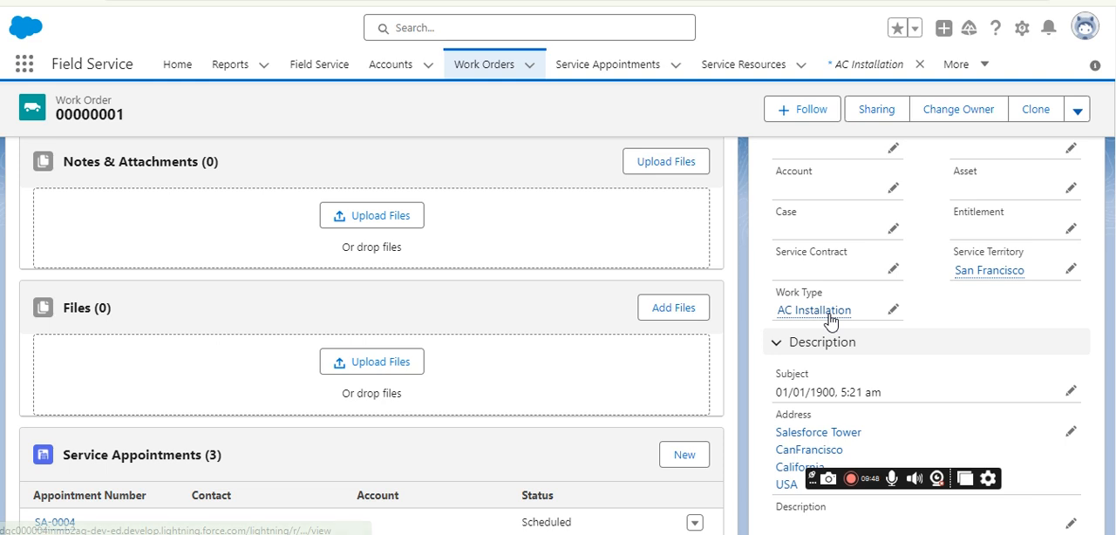
click(829, 312)
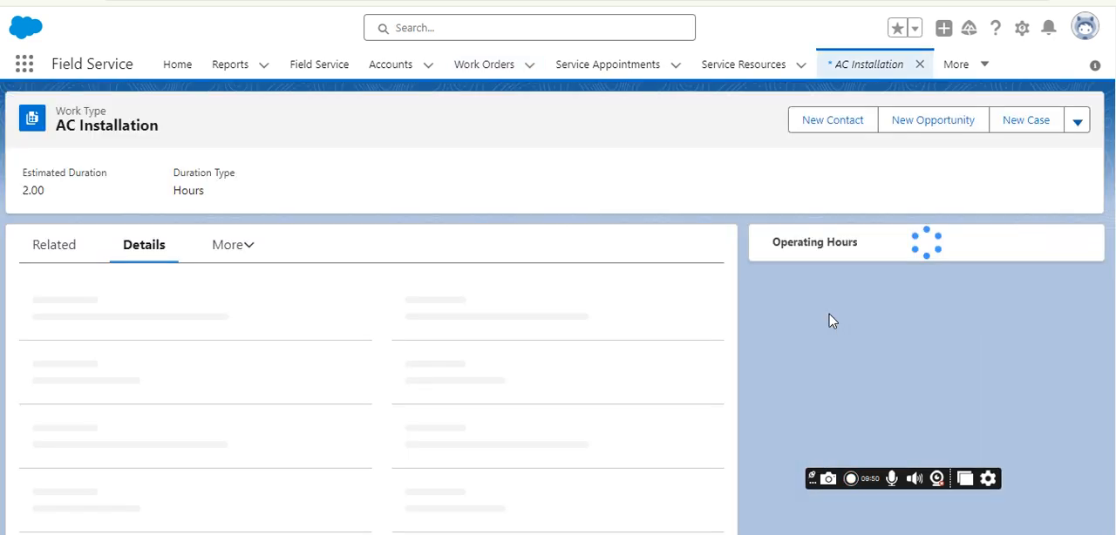
Examine the skill requirements among the AC Installation work type's related records.
click(88, 260)
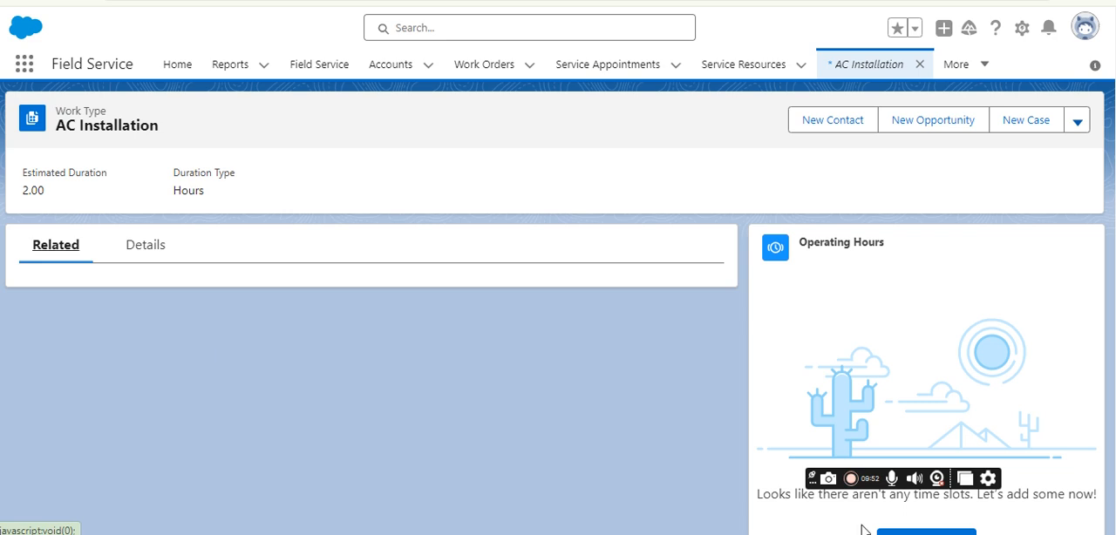
scroll(220, 370, down, 1)
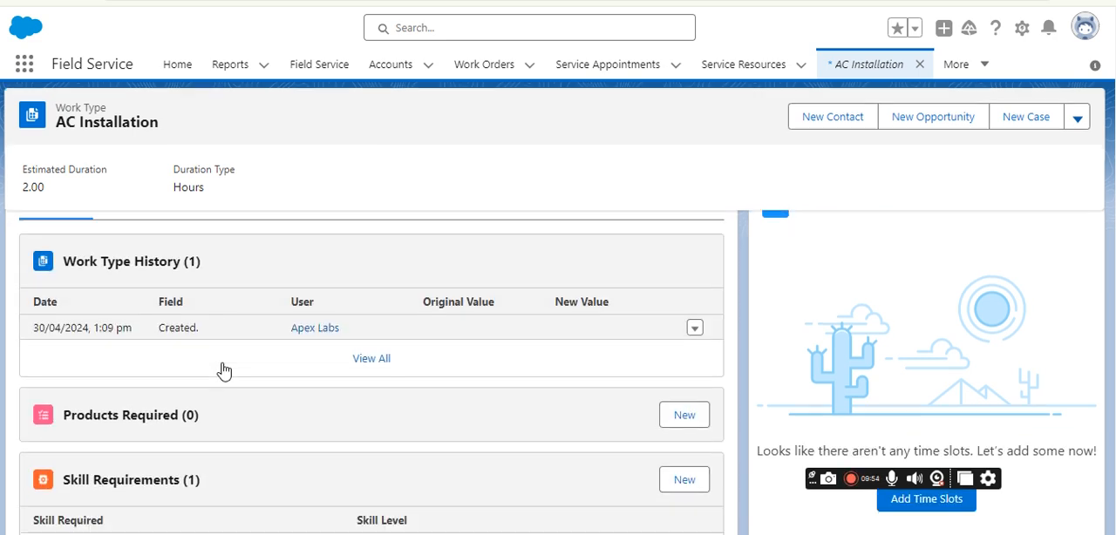
scroll(157, 314, down, 2)
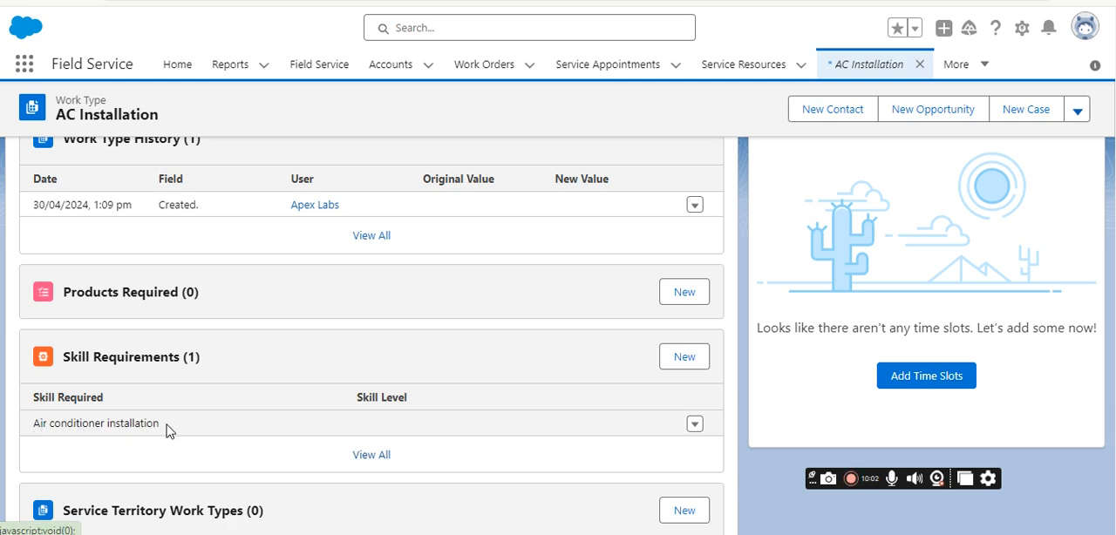
scroll(186, 357, up, 3)
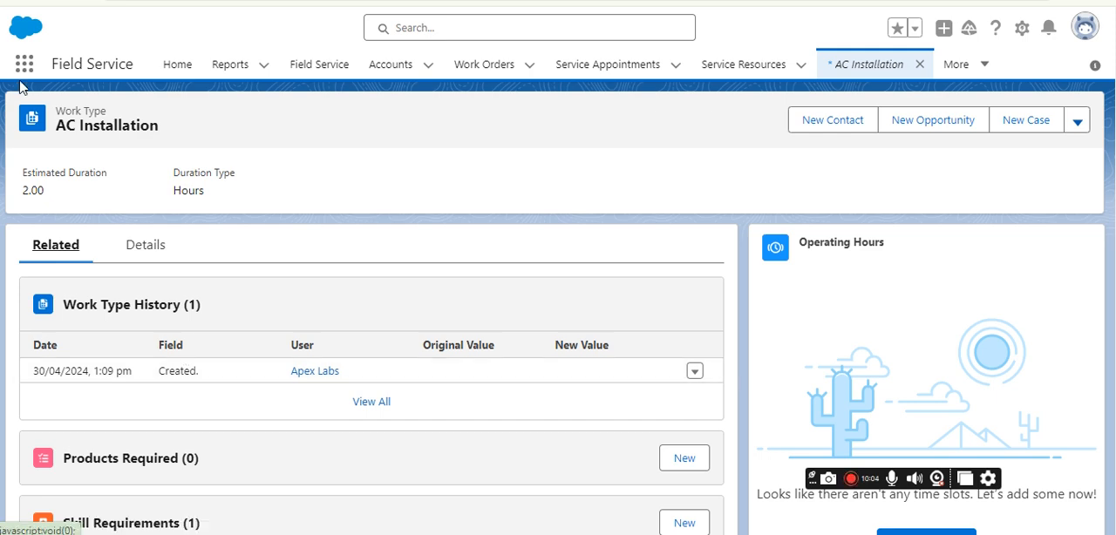
Go back to the work order and compare its work type with its Skill Requirements.
key(alt+Left)
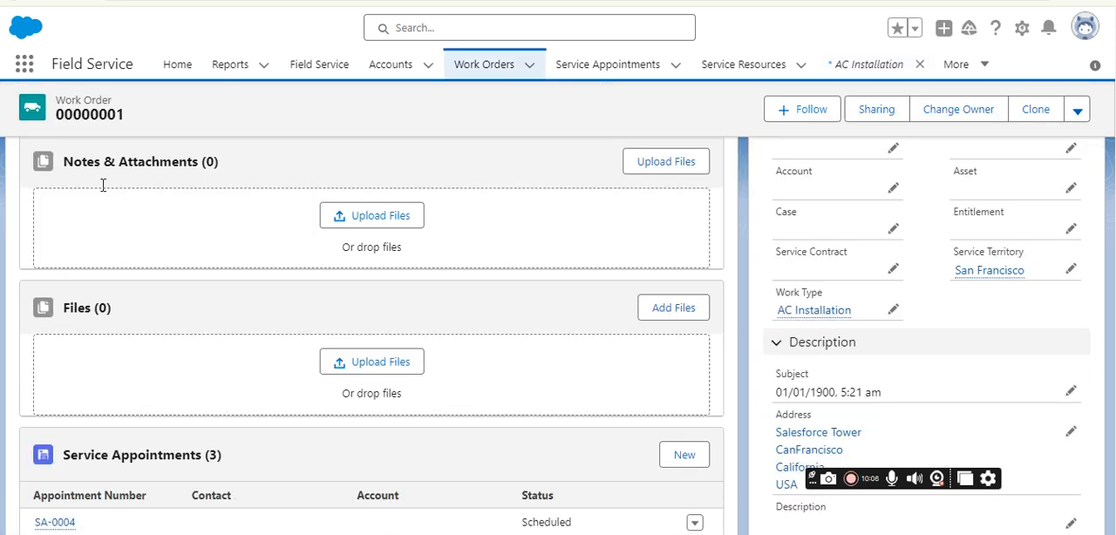
scroll(149, 314, up, 5)
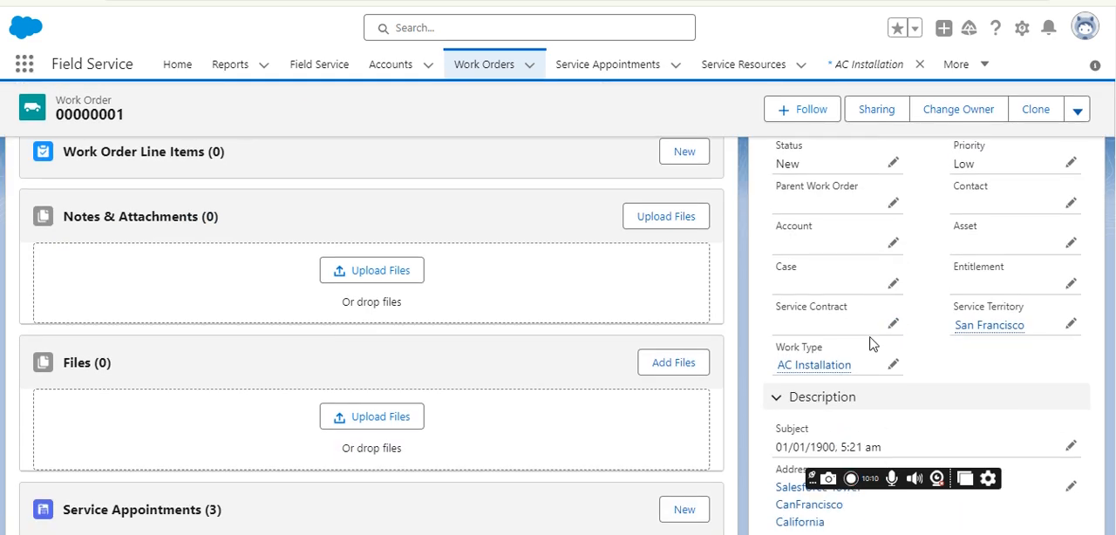
mouse_move(816, 370)
scroll(269, 381, down, 4)
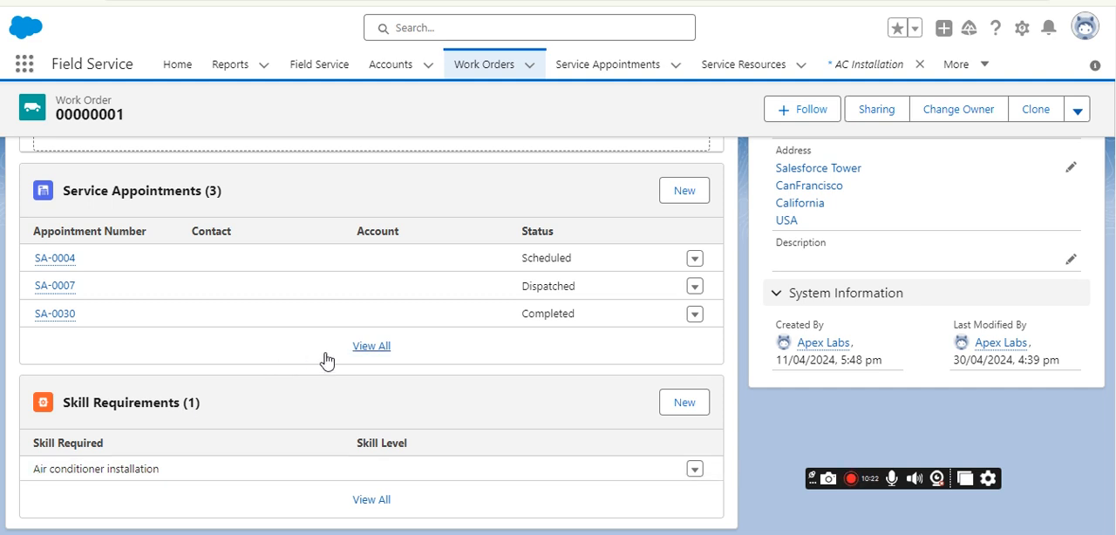
Switch to the work order in the Sales app and get appointments for a new service appointment in the San Francisco territory.
scroll(324, 361, up, 7)
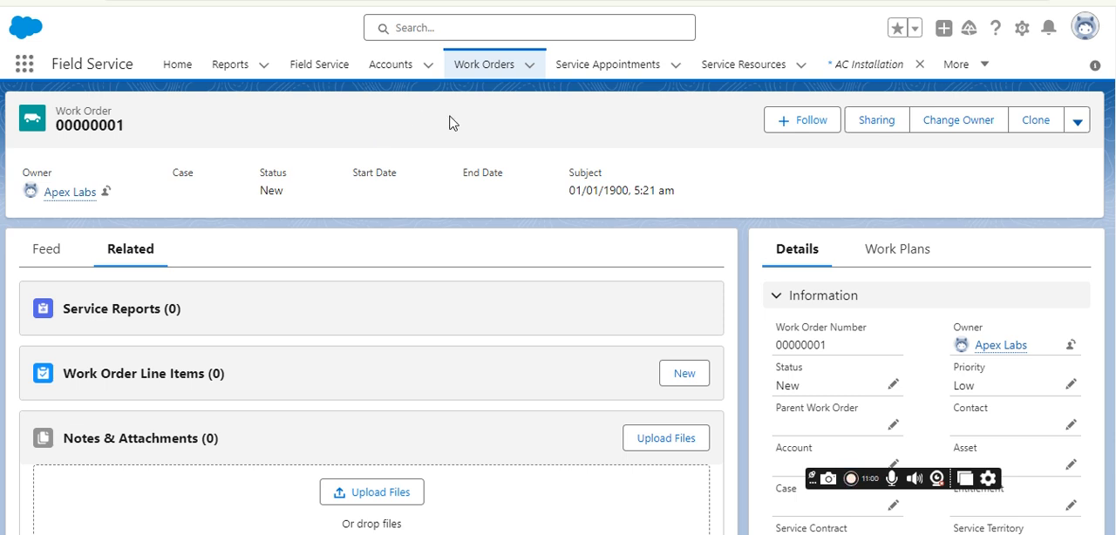
click(25, 64)
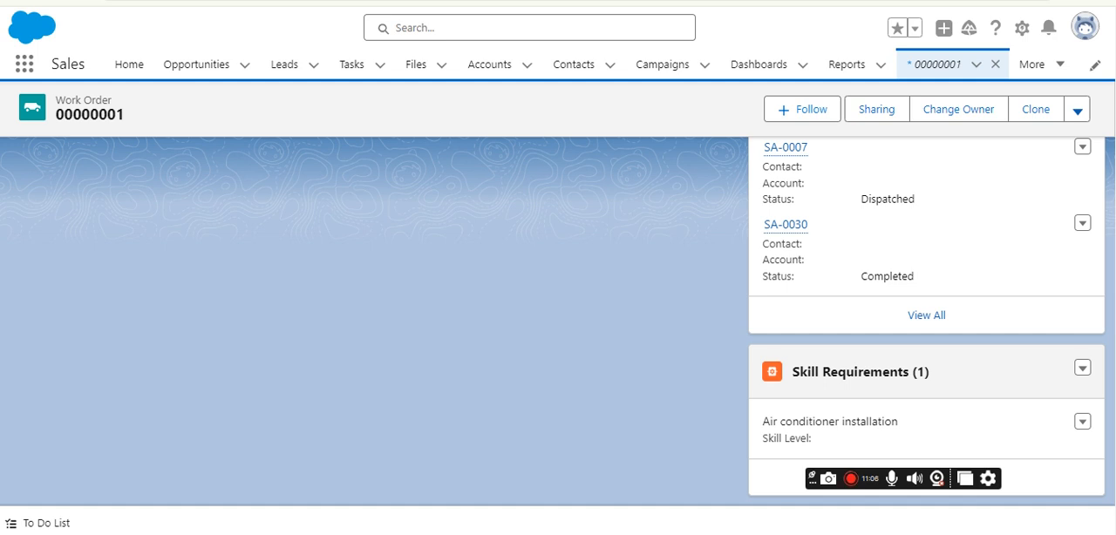
scroll(414, 175, up, 10)
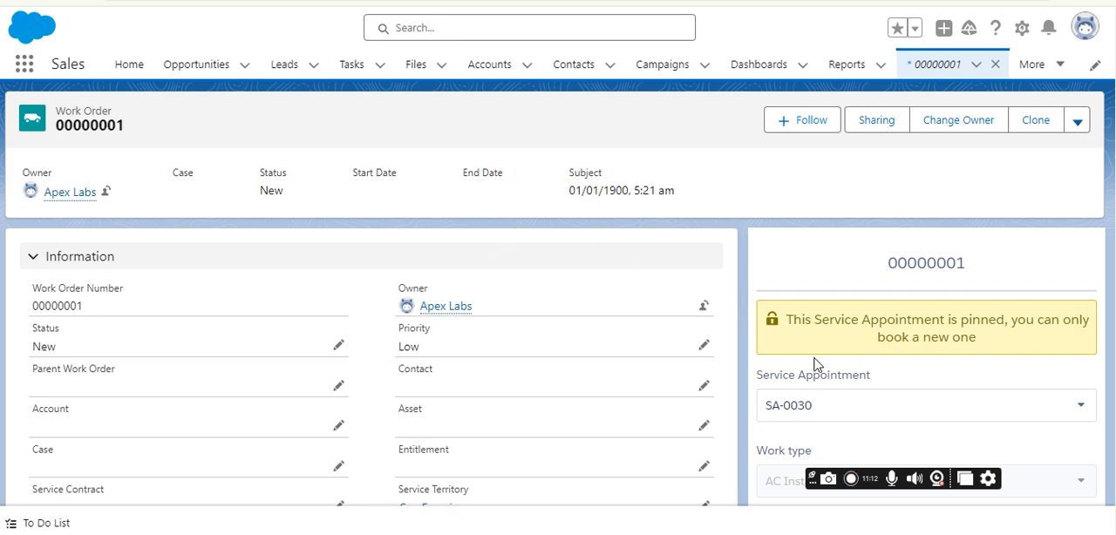
scroll(812, 364, down, 2)
click(828, 297)
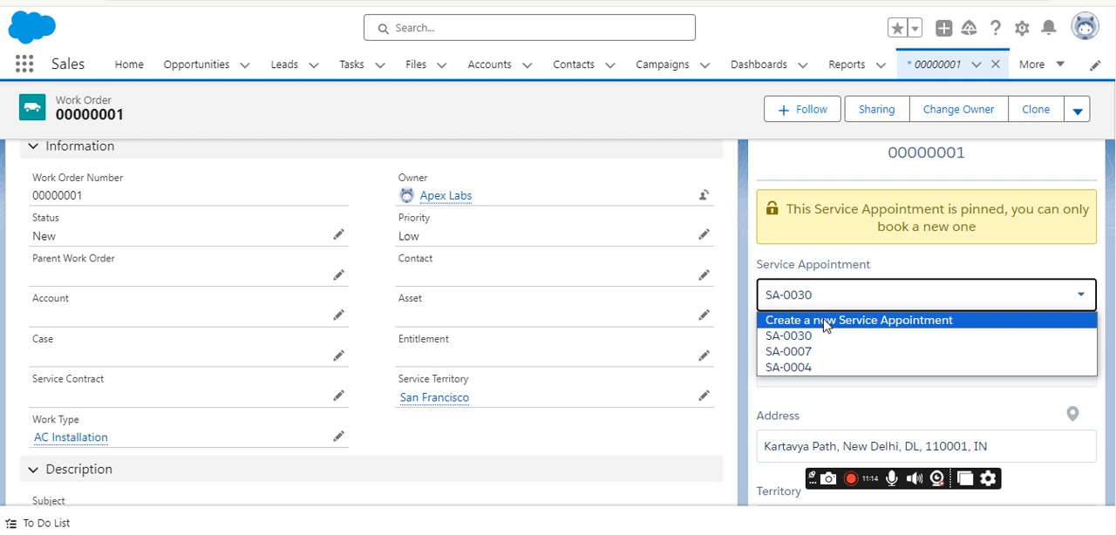
click(828, 317)
scroll(846, 261, down, 1)
scroll(844, 261, down, 2)
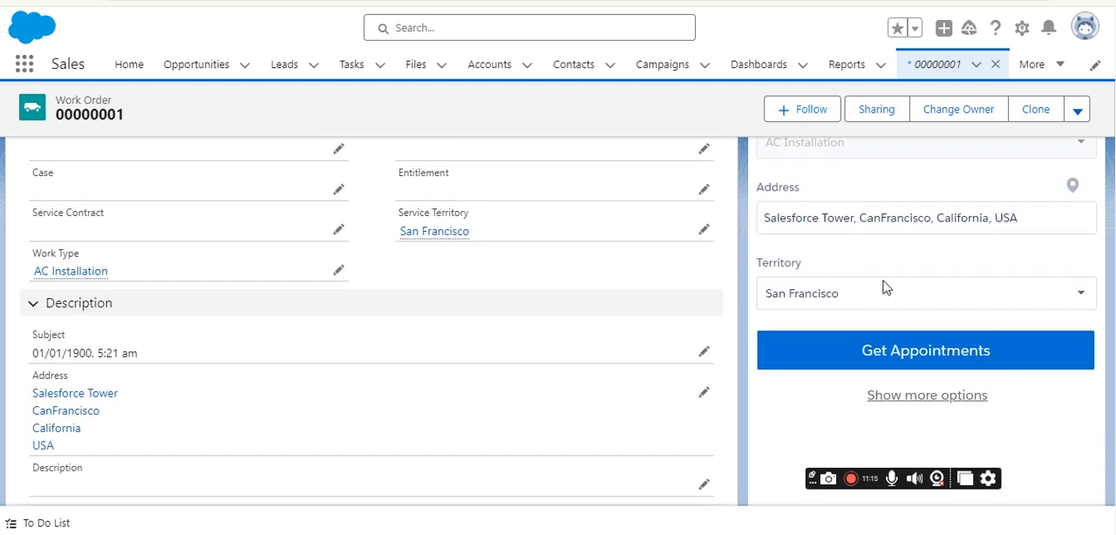
click(934, 355)
scroll(920, 301, up, 3)
scroll(920, 297, down, 1)
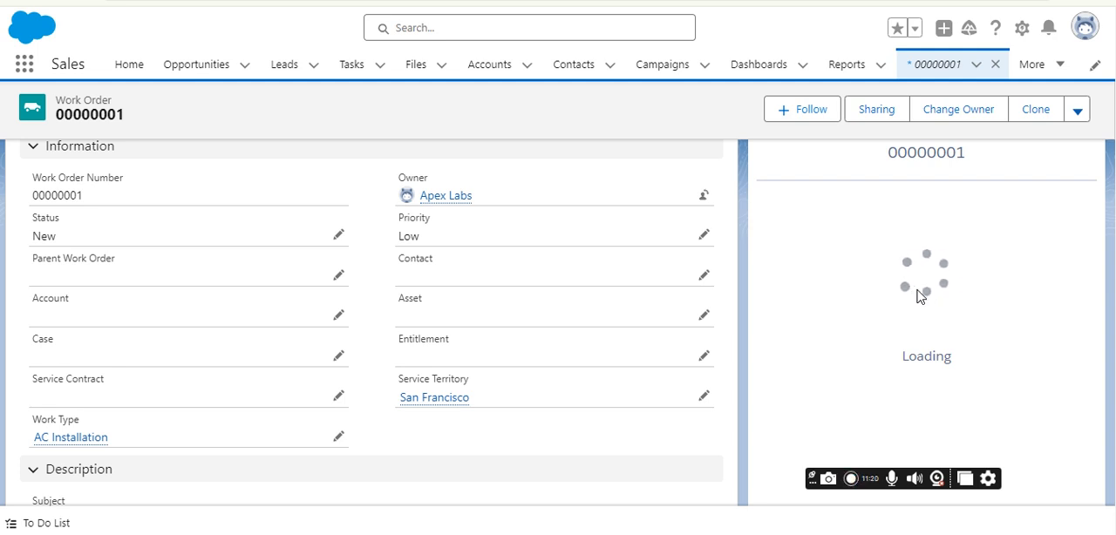
scroll(920, 296, up, 1)
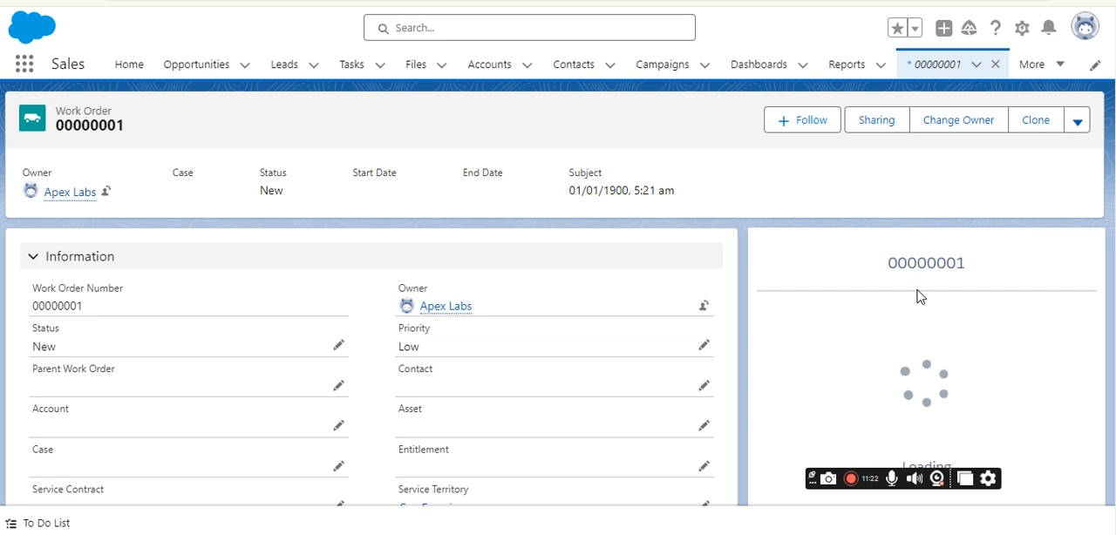
scroll(934, 246, down, 1)
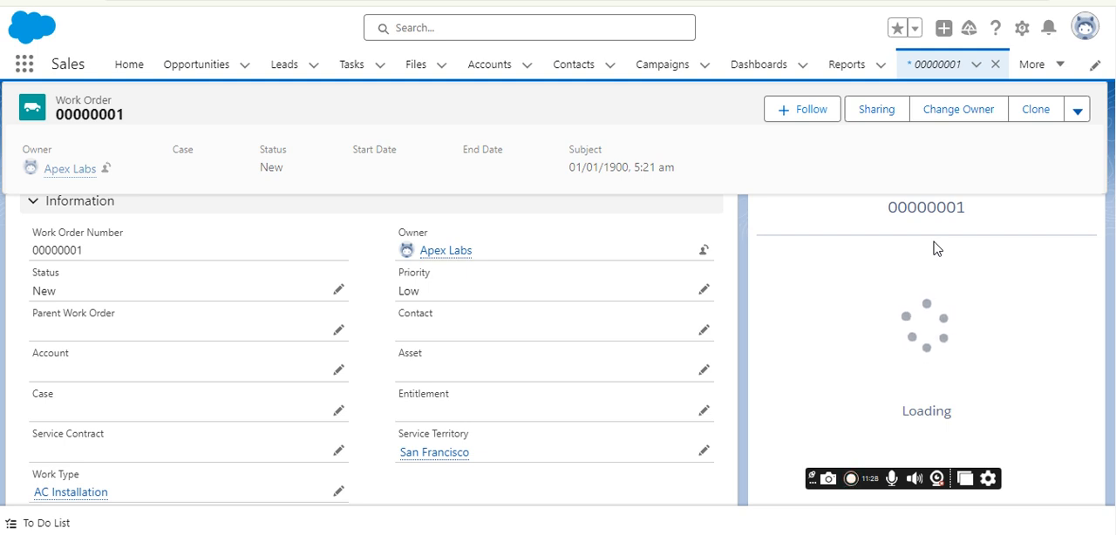
scroll(942, 262, up, 1)
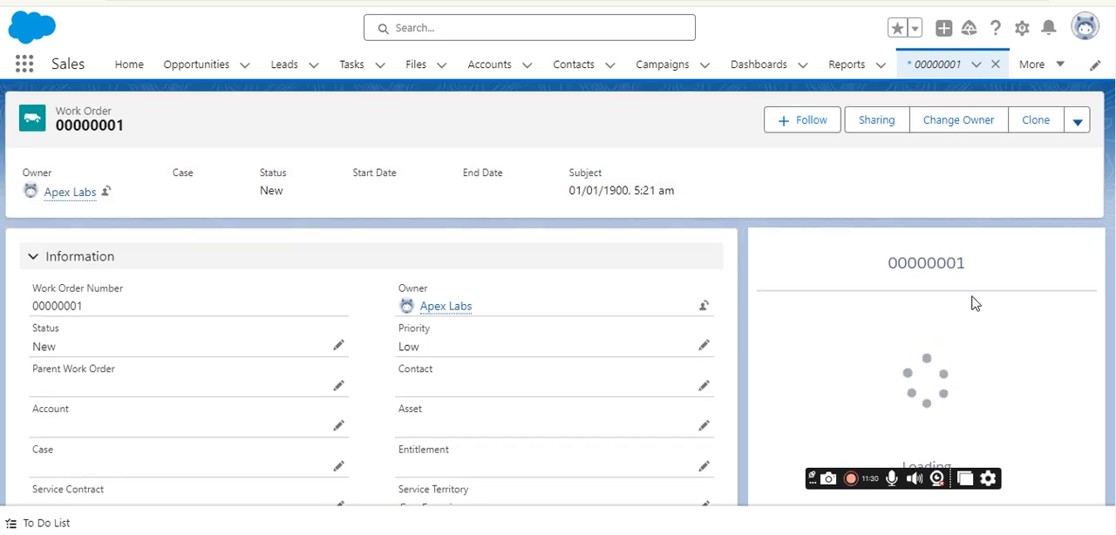
scroll(972, 304, down, 4)
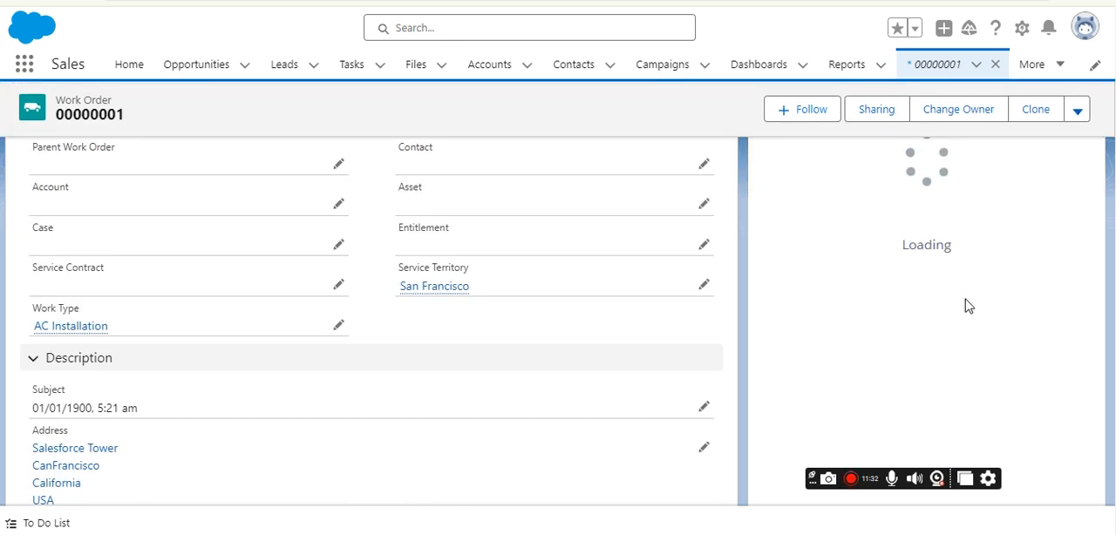
scroll(969, 304, up, 3)
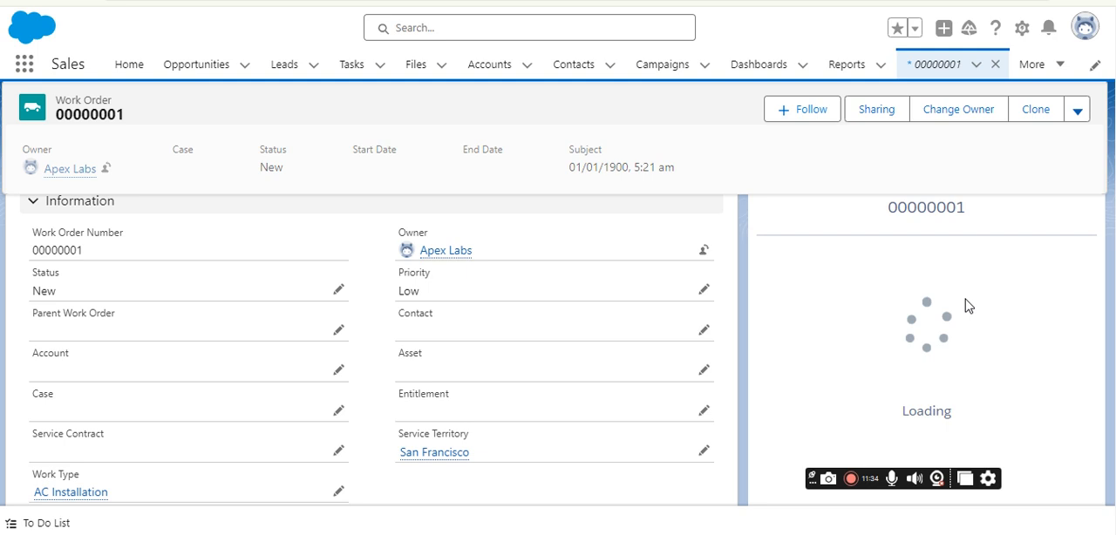
scroll(966, 306, up, 1)
Examine the Air conditioner installation entry in the work order's Skill Requirements.
scroll(520, 273, down, 10)
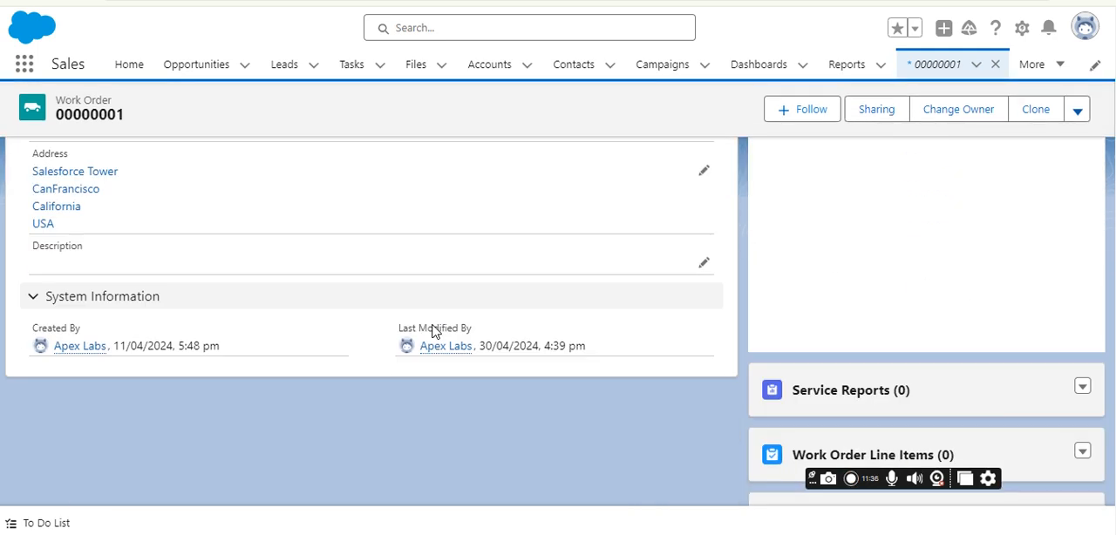
scroll(466, 346, up, 1)
scroll(802, 241, down, 10)
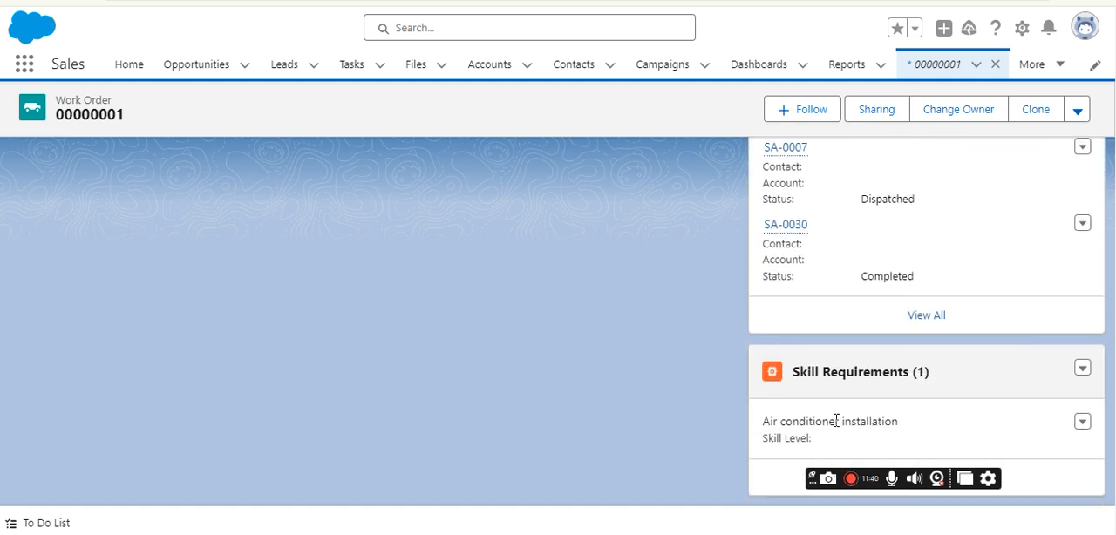
drag(765, 422, 904, 424)
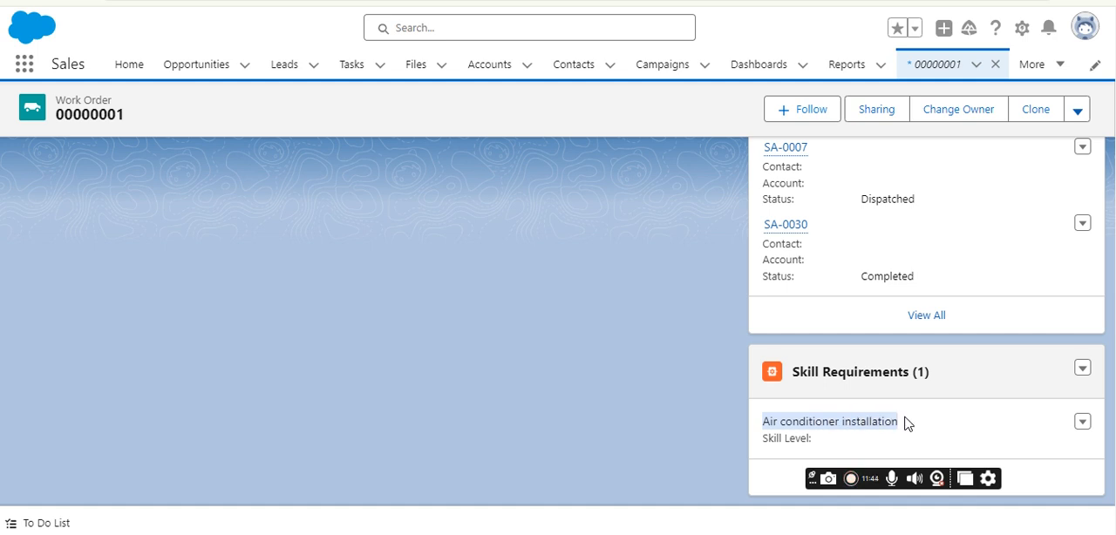
scroll(639, 385, up, 15)
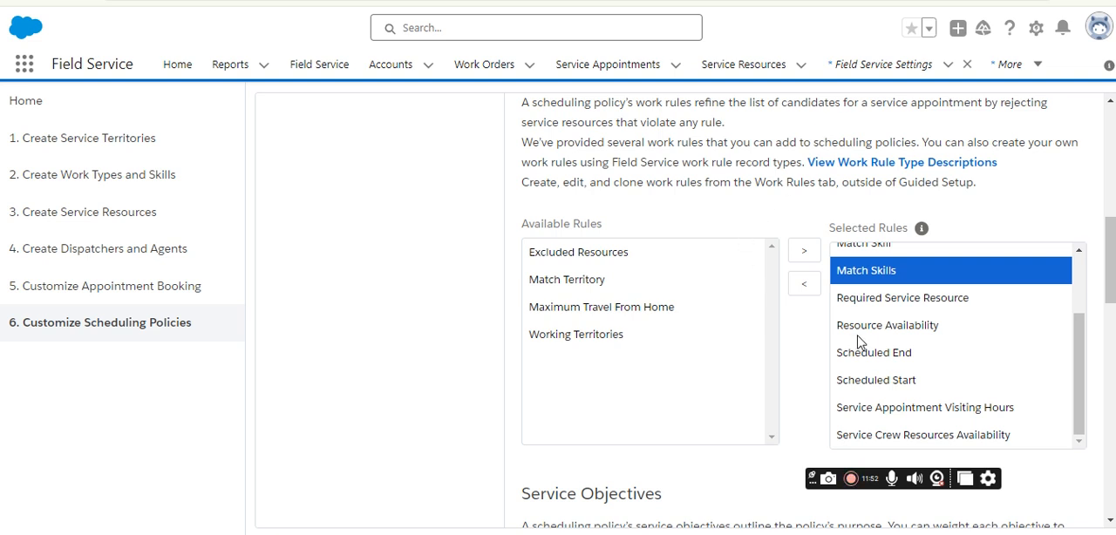
Return to the scheduling policies in Field Service Settings, switch to another policy and examine its selected work rules for skill matching.
scroll(859, 345, up, 1)
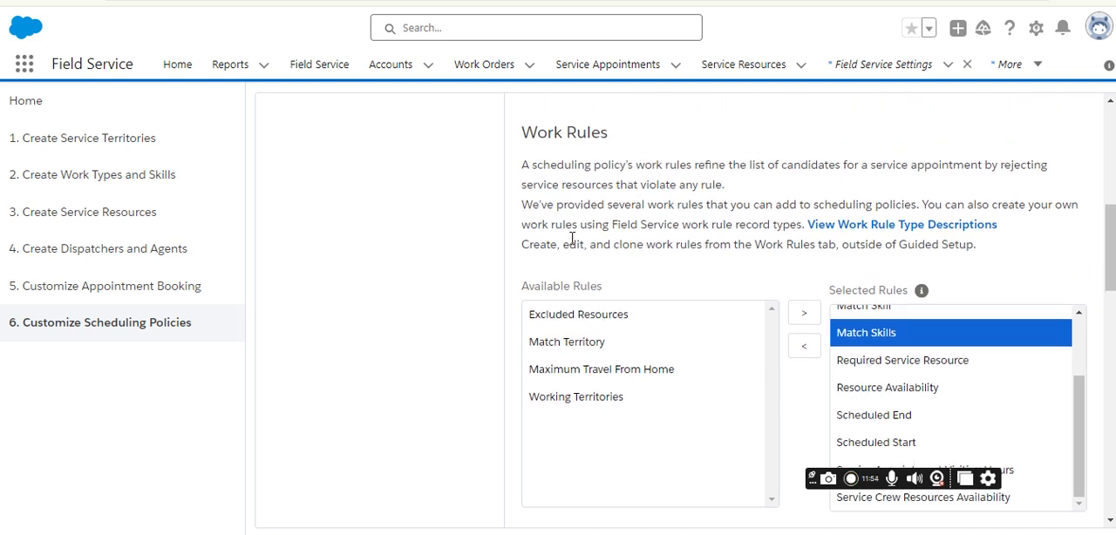
scroll(437, 248, up, 10)
click(368, 340)
scroll(805, 206, down, 9)
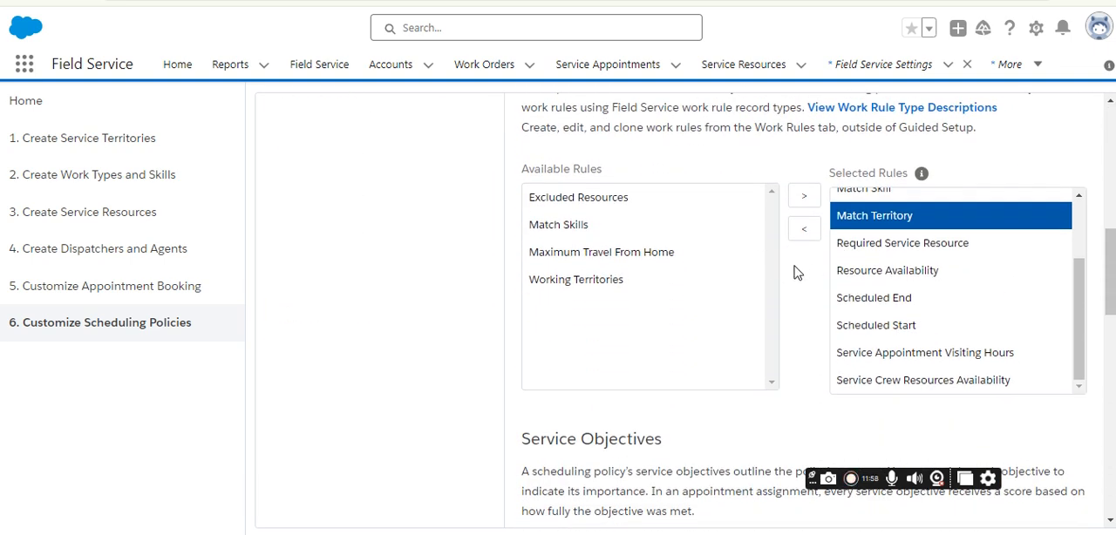
click(917, 272)
scroll(914, 288, down, 4)
scroll(912, 316, up, 5)
scroll(899, 301, up, 2)
click(883, 301)
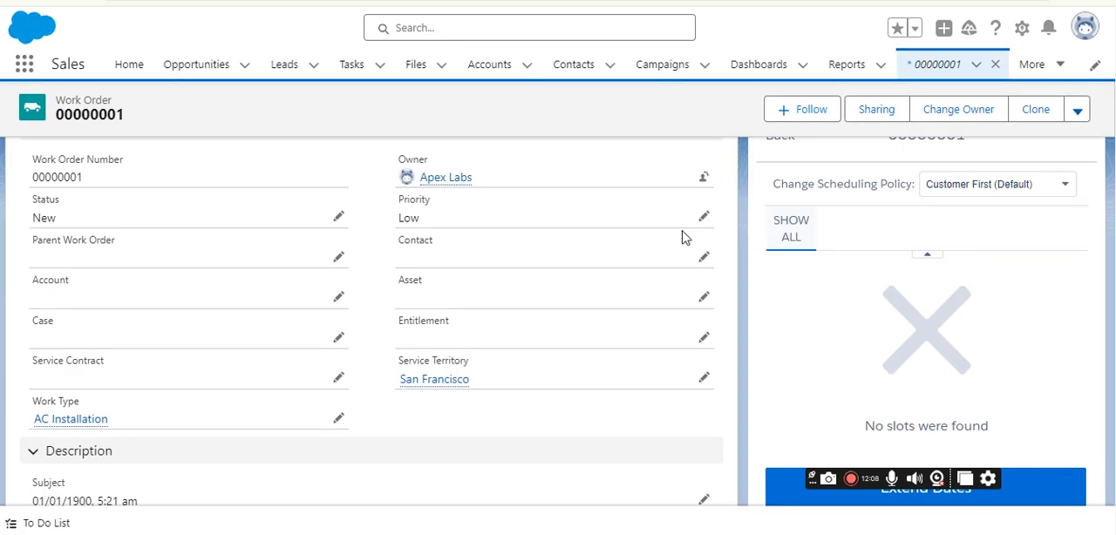
Go back to the work order in the Sales app and check the appointment slots offered under the Customer First policy.
scroll(867, 282, up, 3)
scroll(867, 292, down, 3)
scroll(959, 323, down, 2)
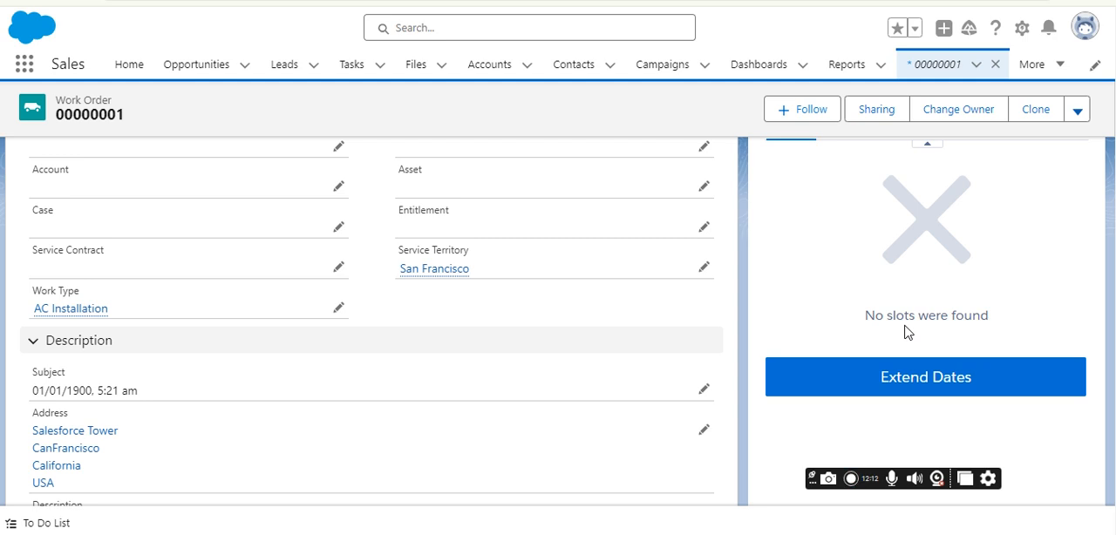
scroll(907, 331, up, 3)
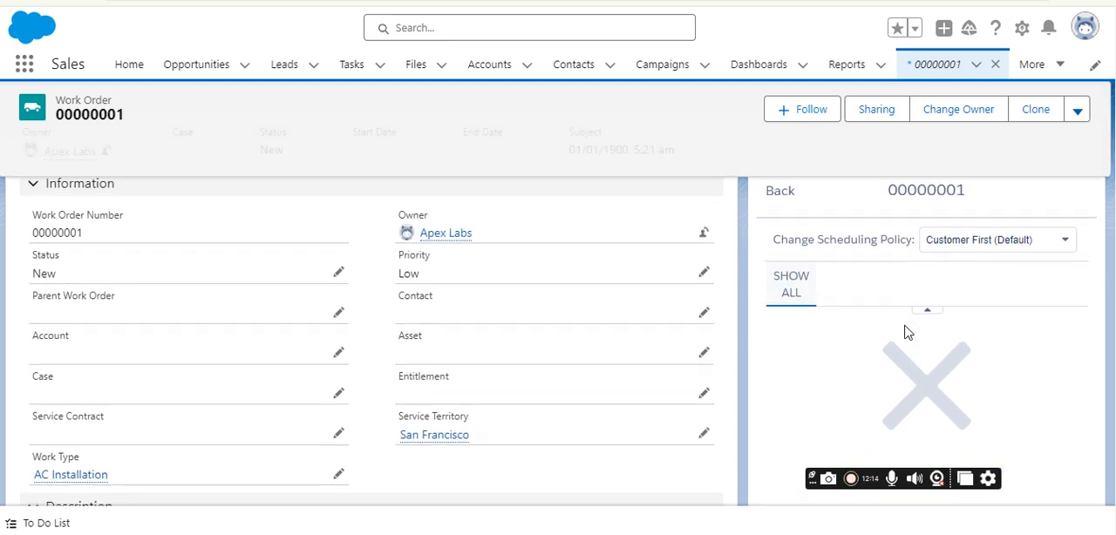
scroll(907, 332, down, 3)
scroll(937, 332, up, 3)
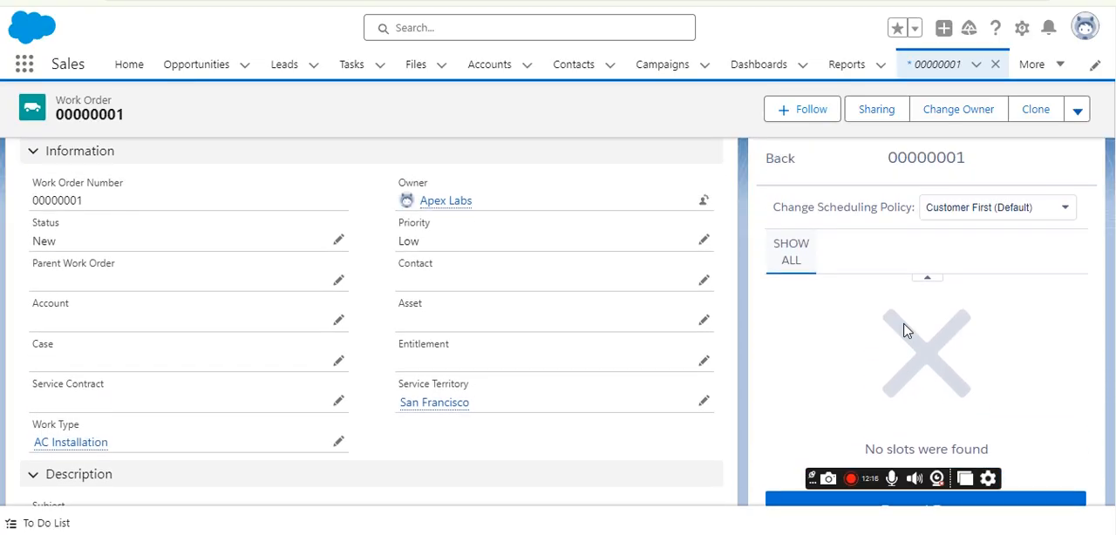
scroll(964, 279, down, 3)
scroll(927, 323, up, 3)
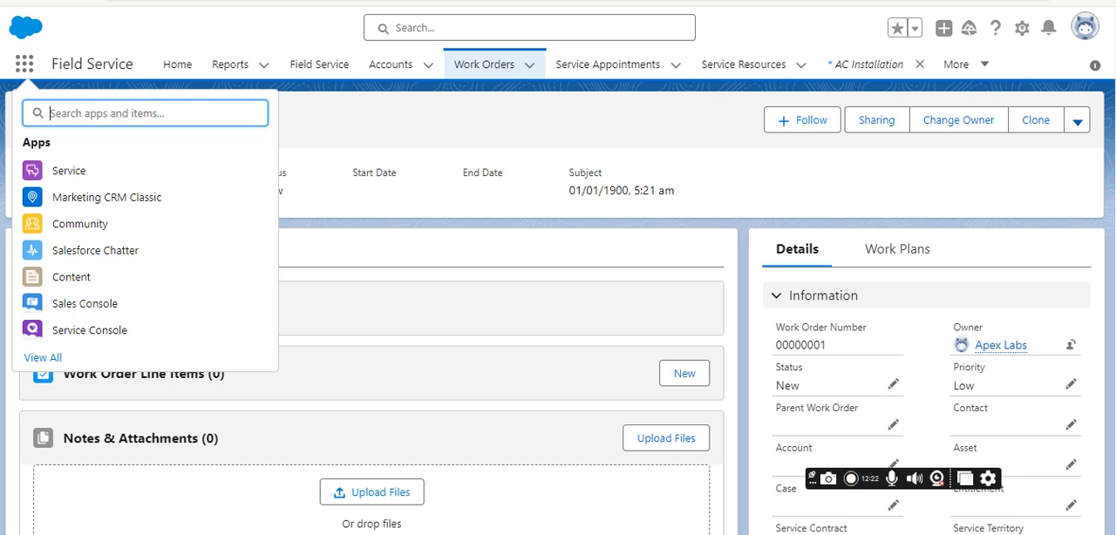
Open the Field Service Resource record in the Field Service app and go to its related Service Resource Skills.
click(391, 65)
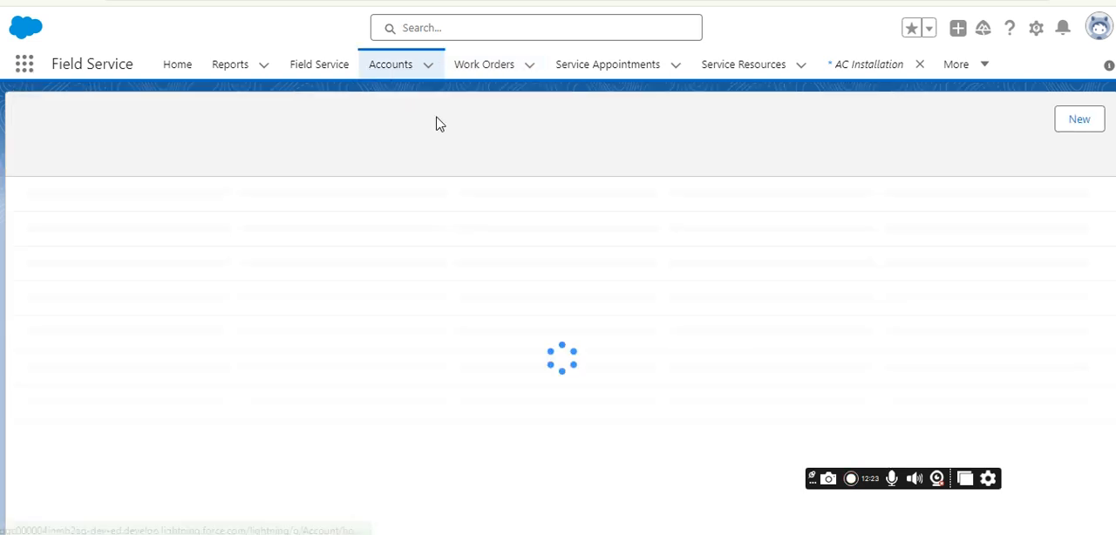
click(764, 68)
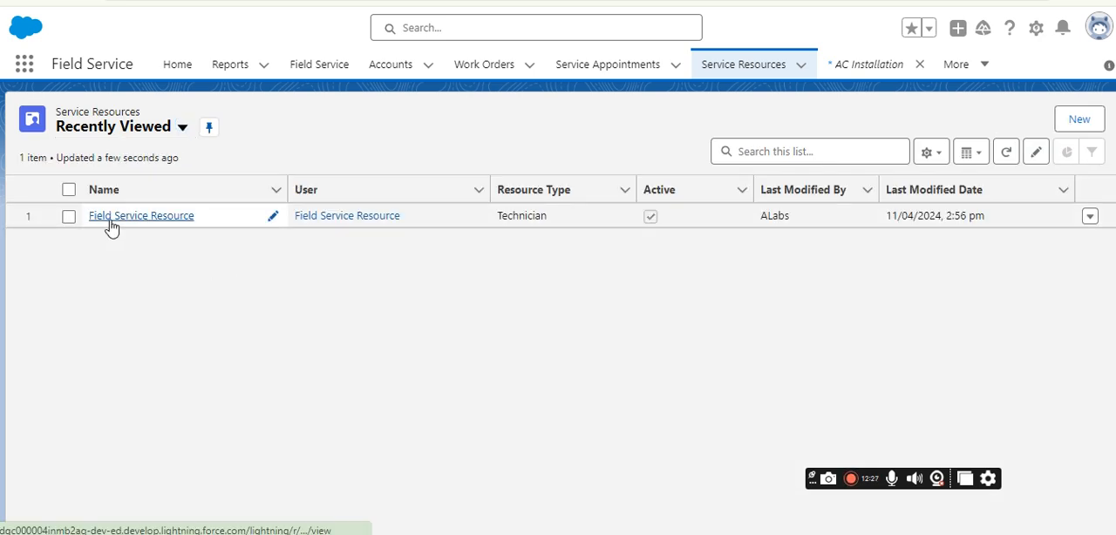
click(108, 218)
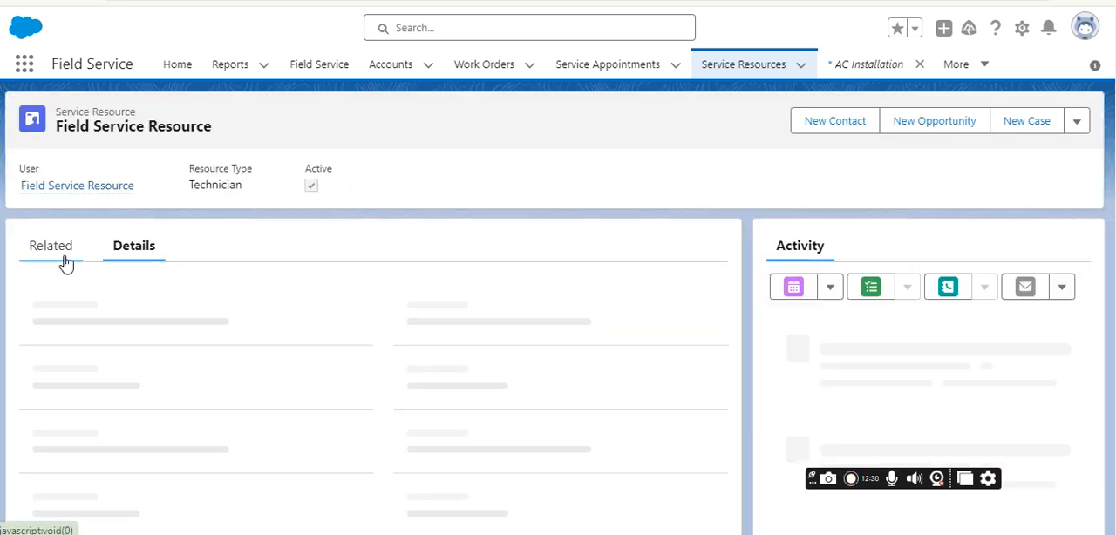
click(67, 258)
scroll(280, 314, down, 2)
scroll(279, 316, down, 2)
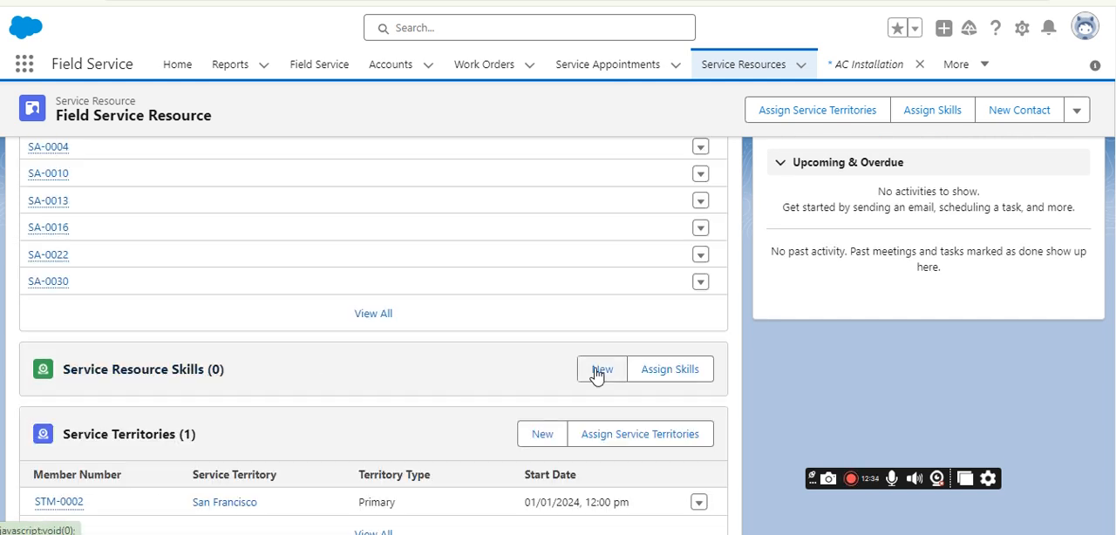
Create a new service resource skill for Field Service Resource with Air conditioner installation as the skill.
click(597, 374)
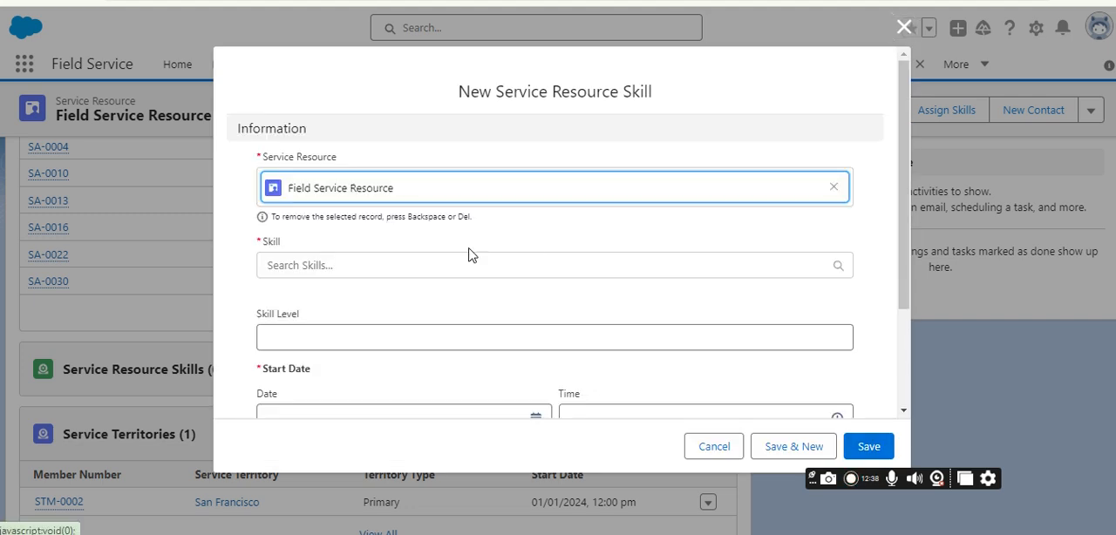
click(343, 264)
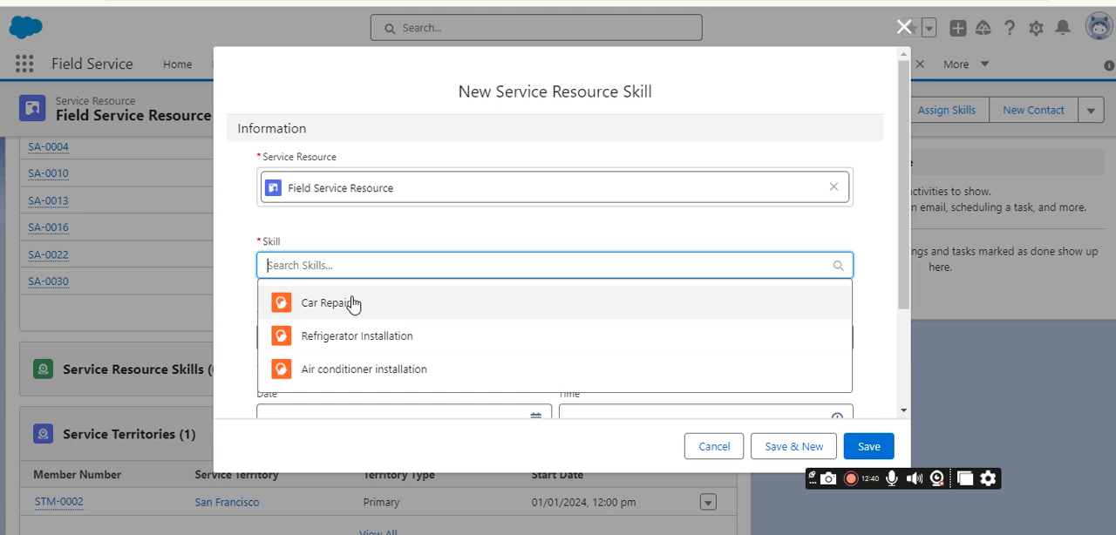
click(362, 372)
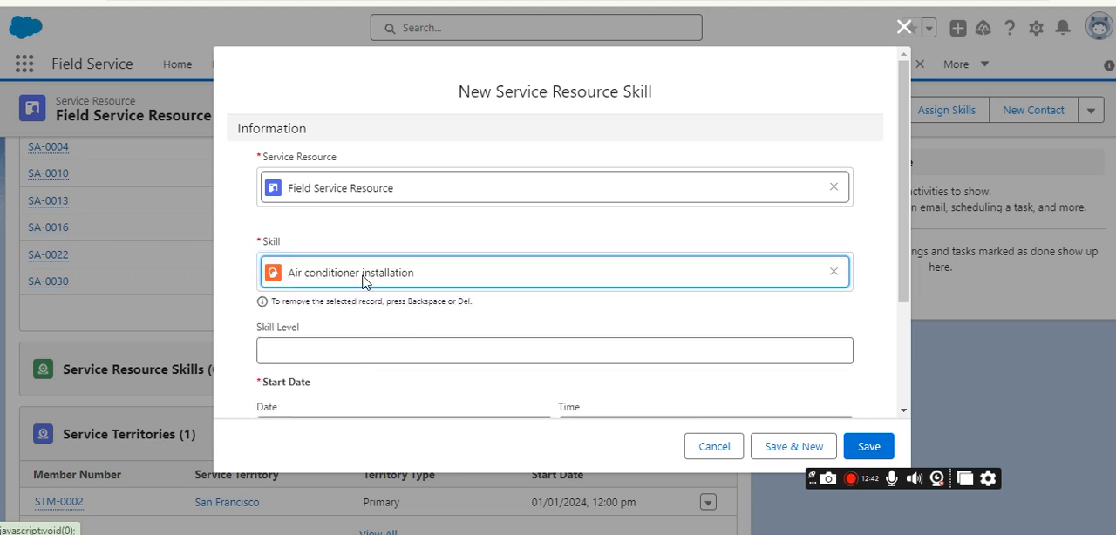
Set the resource skill's start date to 01/02/2024 and save it.
scroll(463, 294, down, 3)
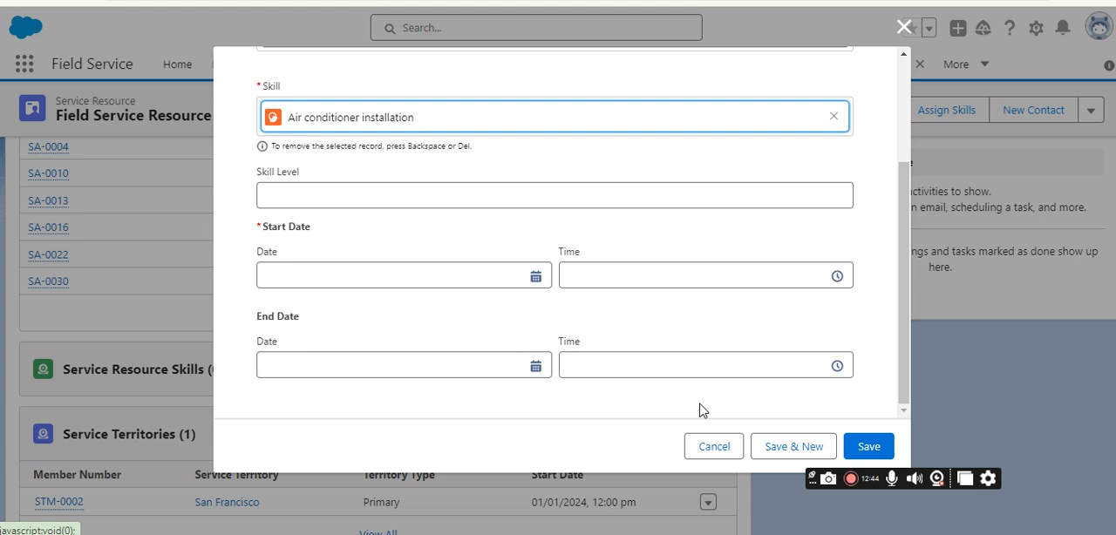
click(533, 277)
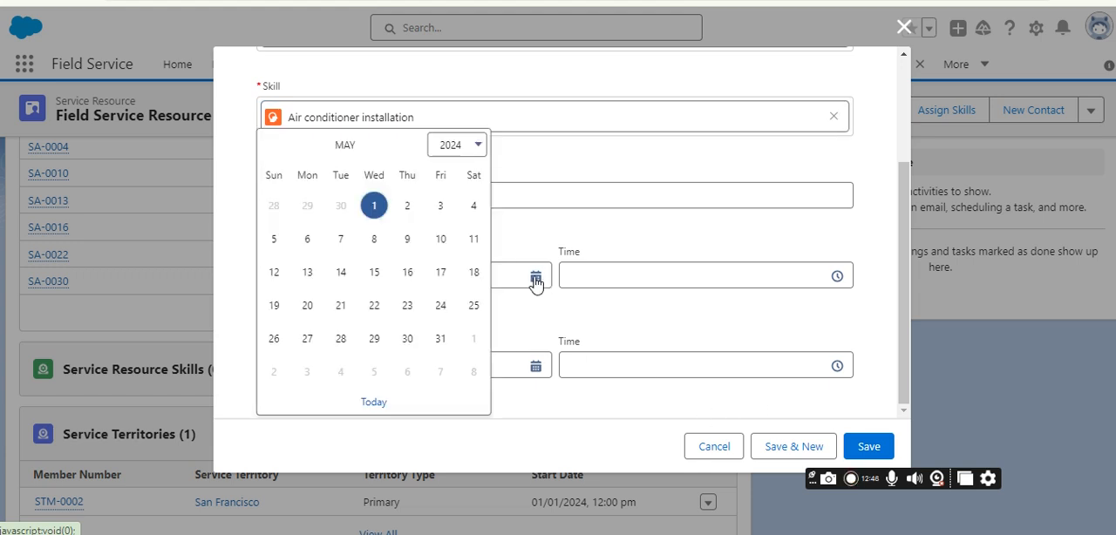
click(276, 147)
click(276, 146)
click(275, 146)
click(406, 208)
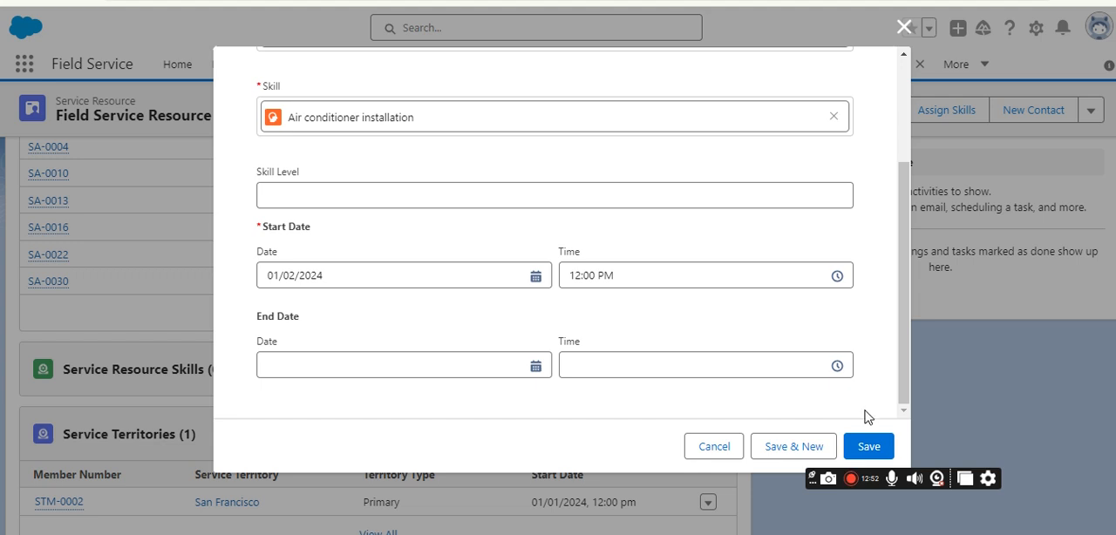
click(868, 446)
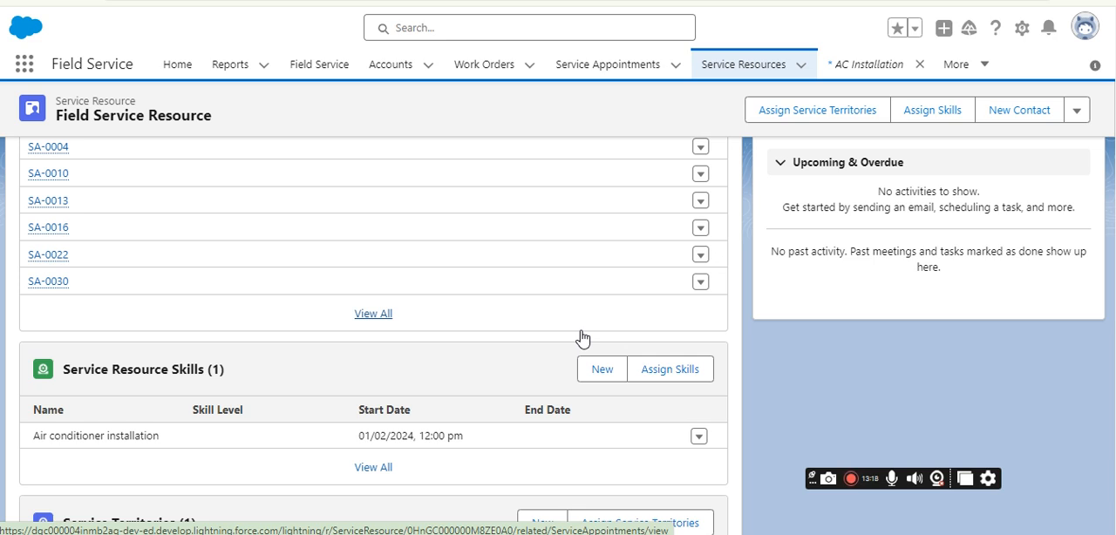
scroll(381, 331, up, 3)
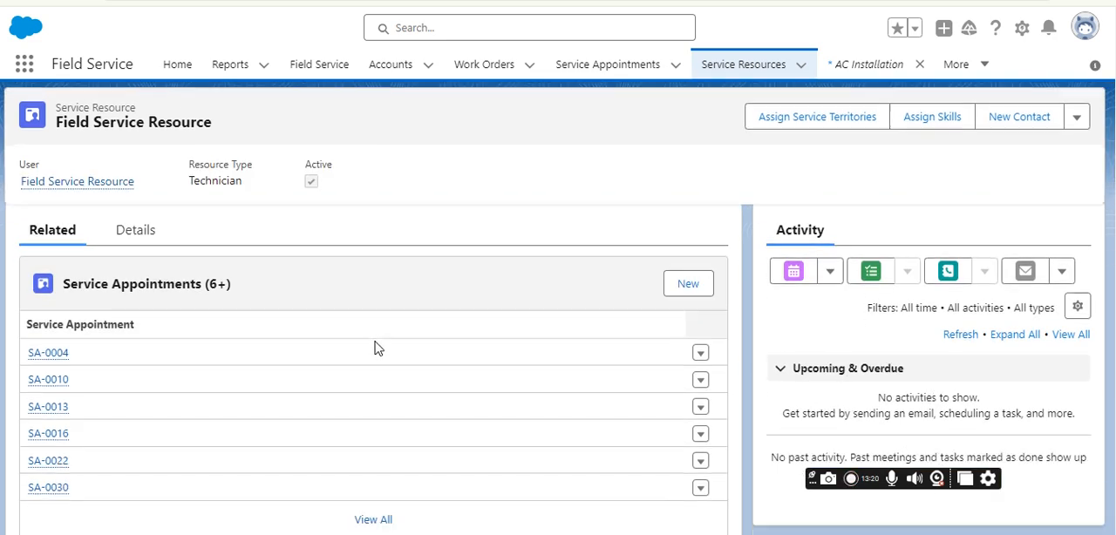
scroll(375, 347, down, 3)
scroll(375, 347, up, 3)
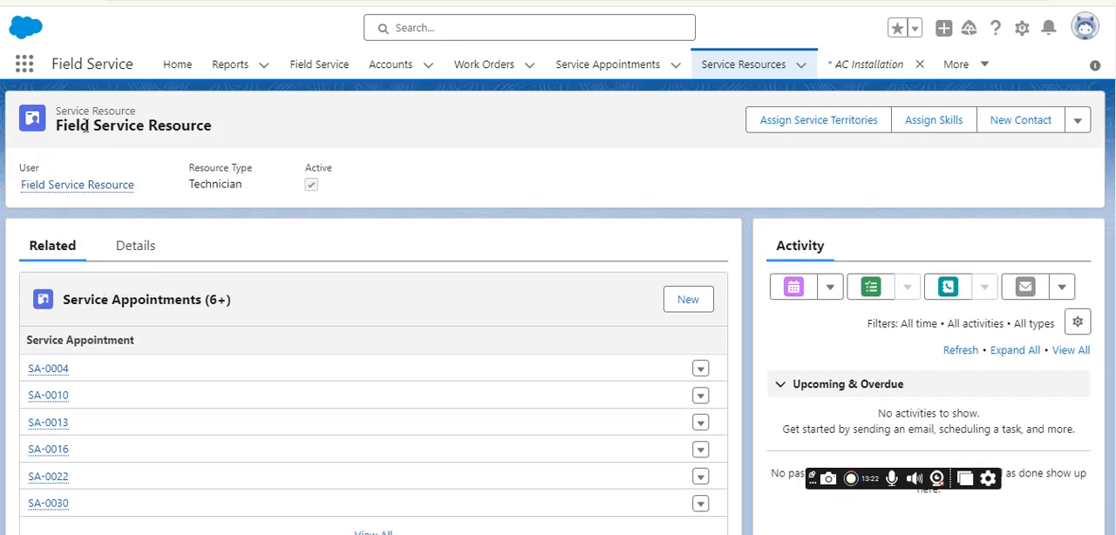
Reload the work order in the Sales app and get appointments for a new service appointment.
scroll(187, 274, down, 5)
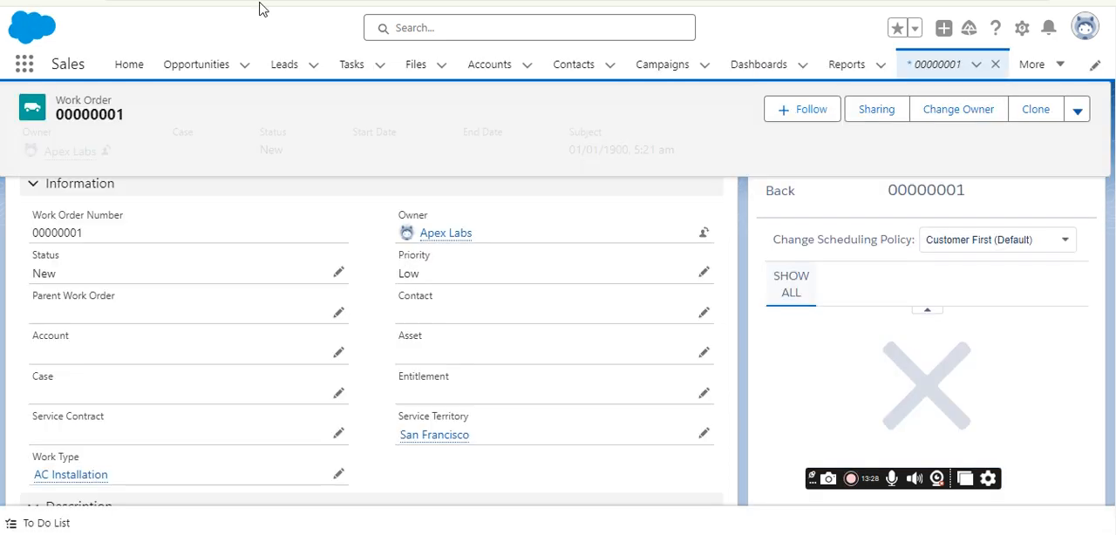
key(F5)
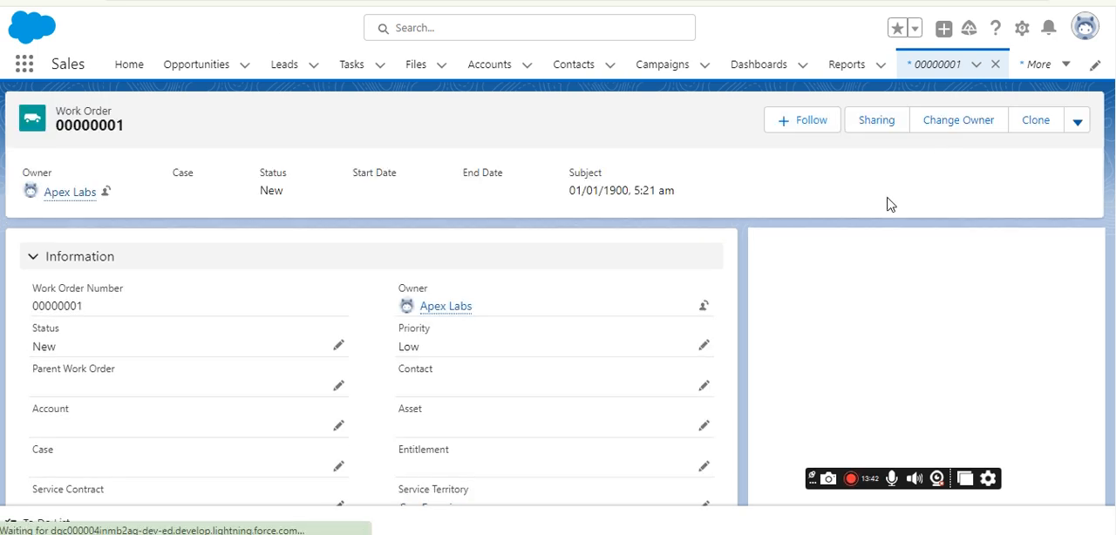
scroll(877, 291, down, 1)
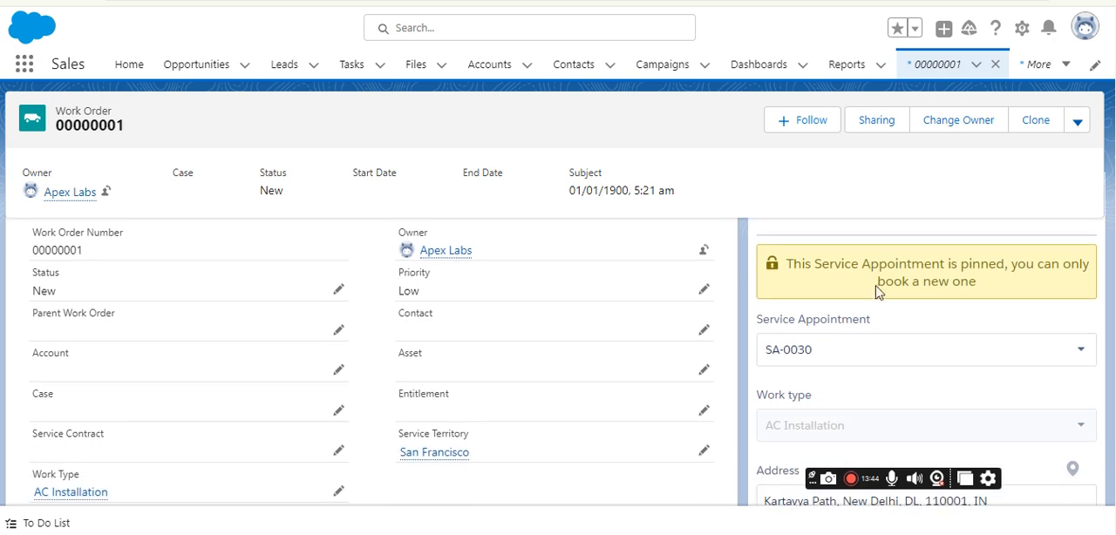
scroll(877, 291, down, 2)
click(872, 239)
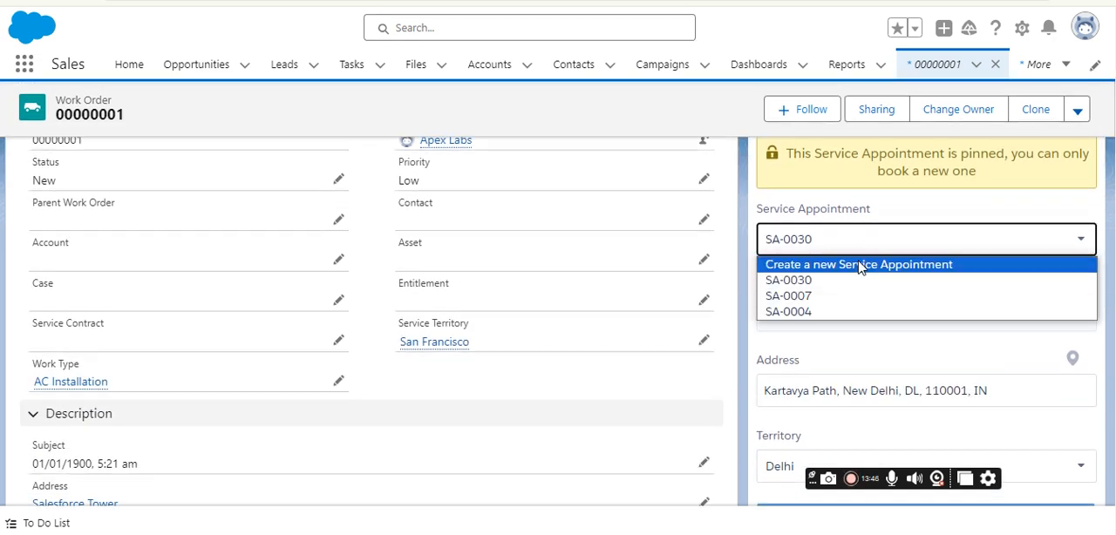
click(859, 265)
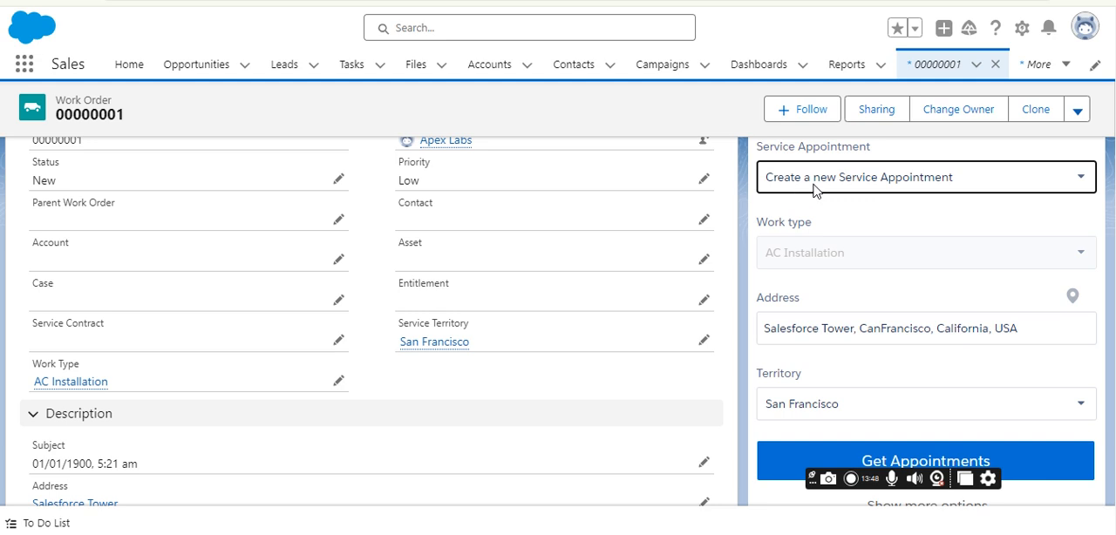
scroll(868, 200, down, 2)
click(862, 295)
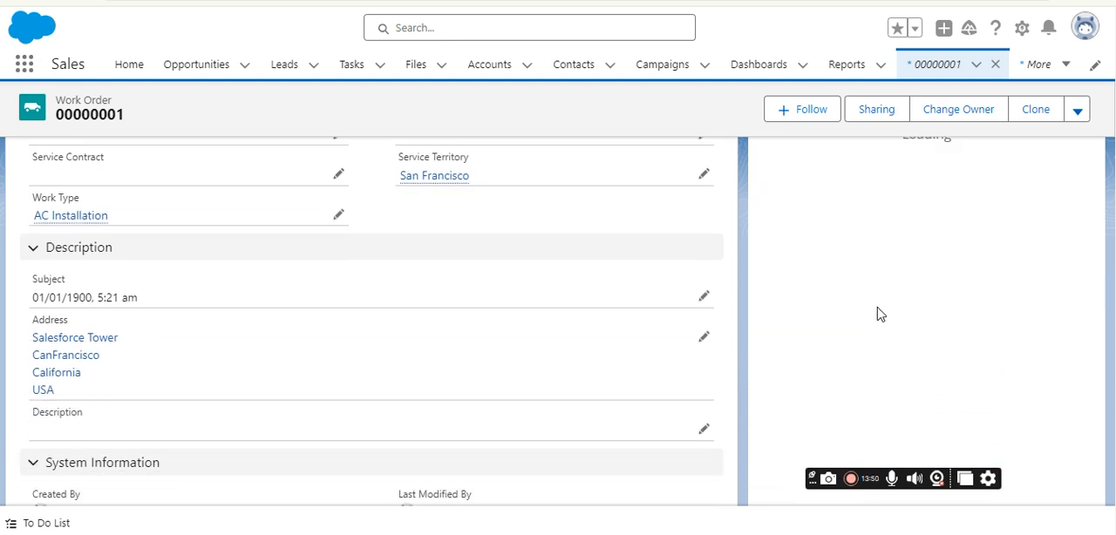
Examine the appointment slots offered under the Customer First policy and compare them with the service resource's record.
scroll(879, 314, up, 3)
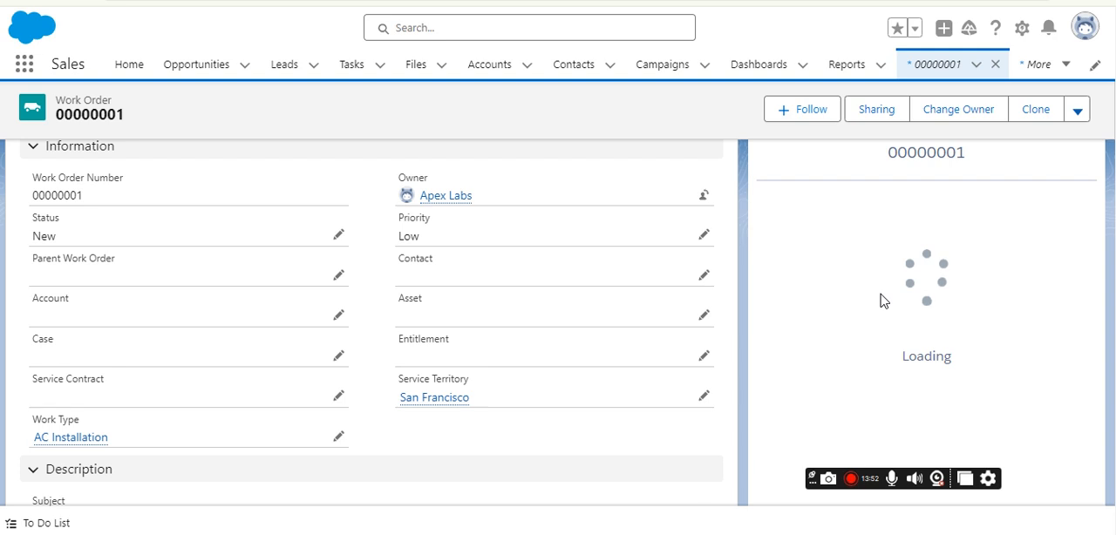
scroll(881, 301, up, 2)
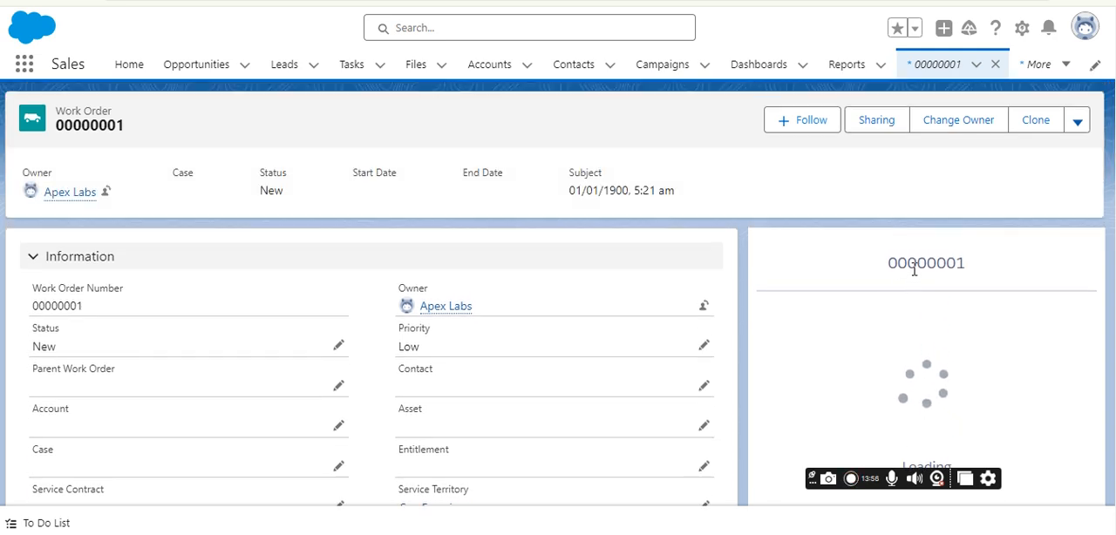
scroll(885, 312, down, 2)
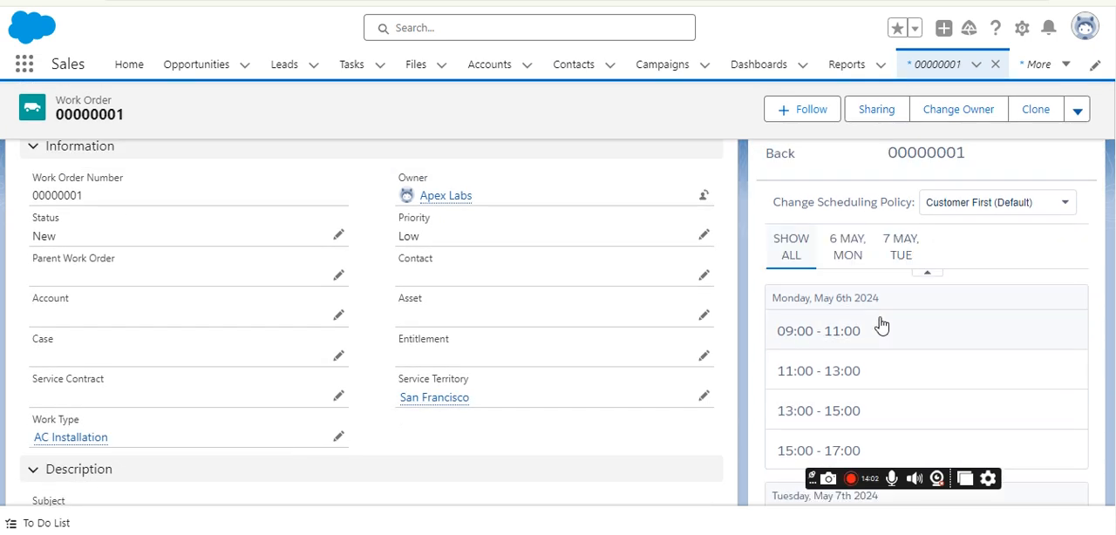
click(837, 317)
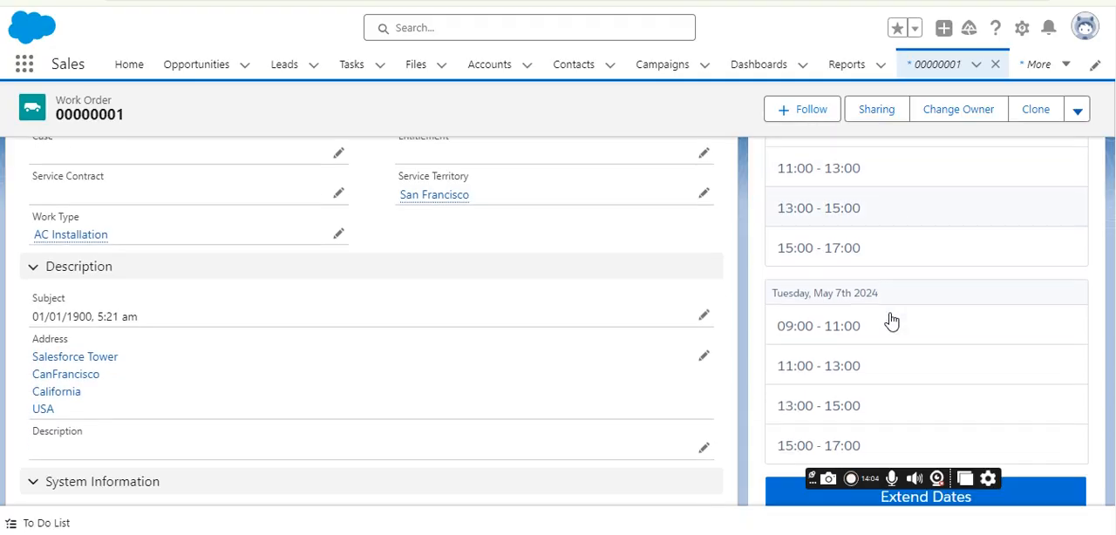
scroll(885, 346, up, 2)
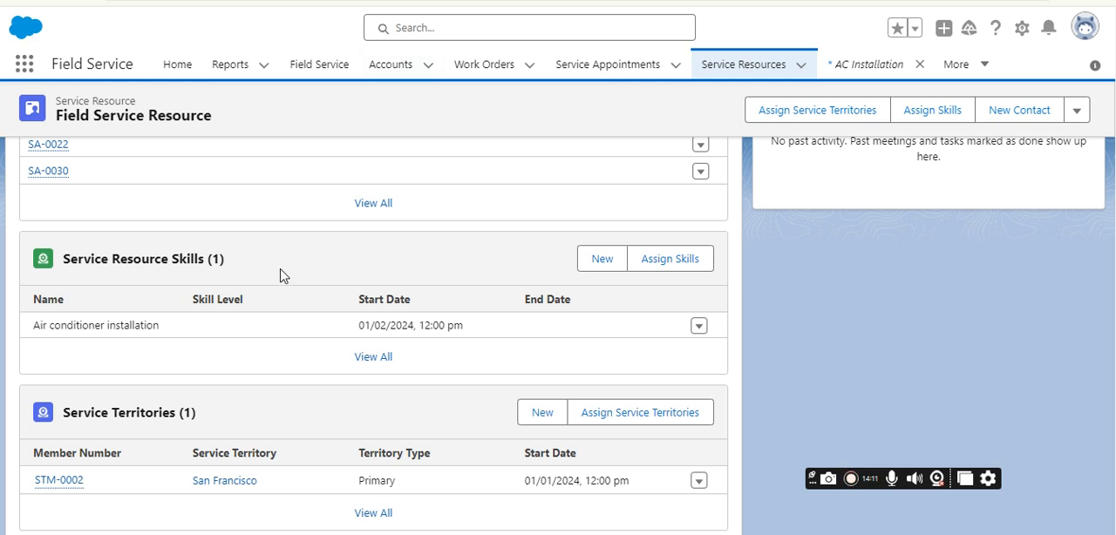
scroll(183, 304, up, 4)
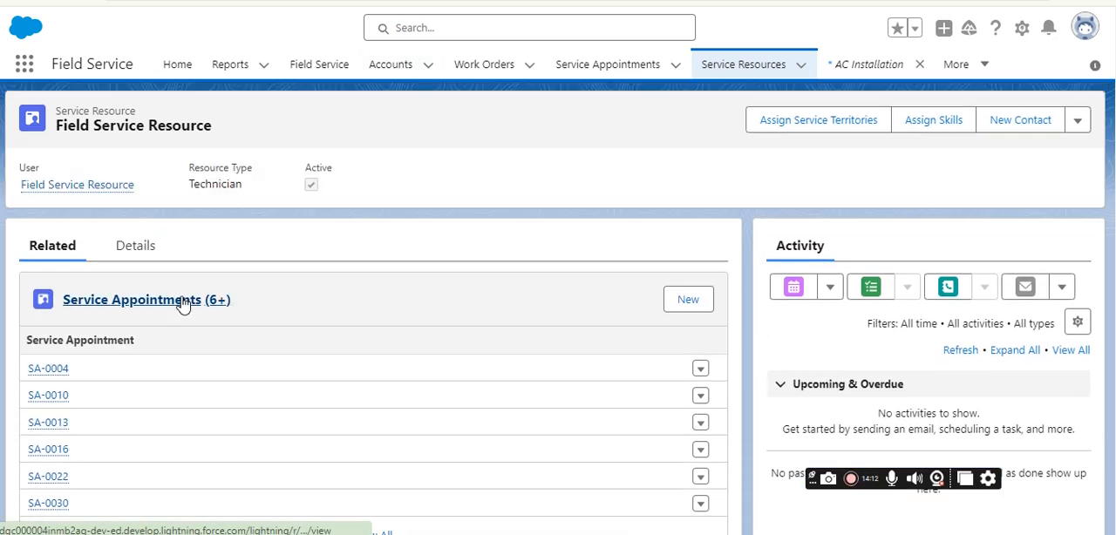
scroll(267, 279, down, 3)
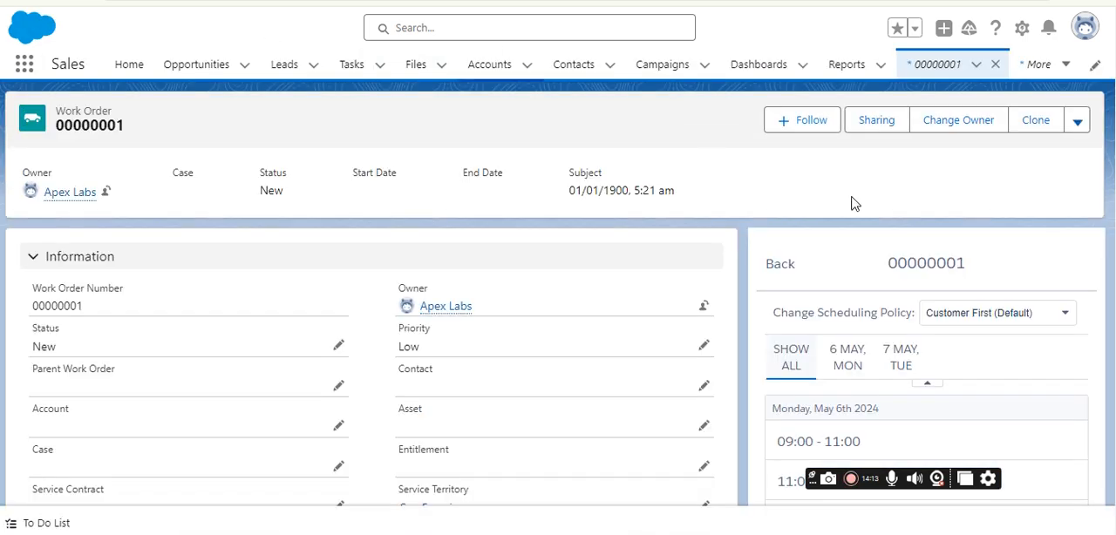
scroll(852, 202, down, 2)
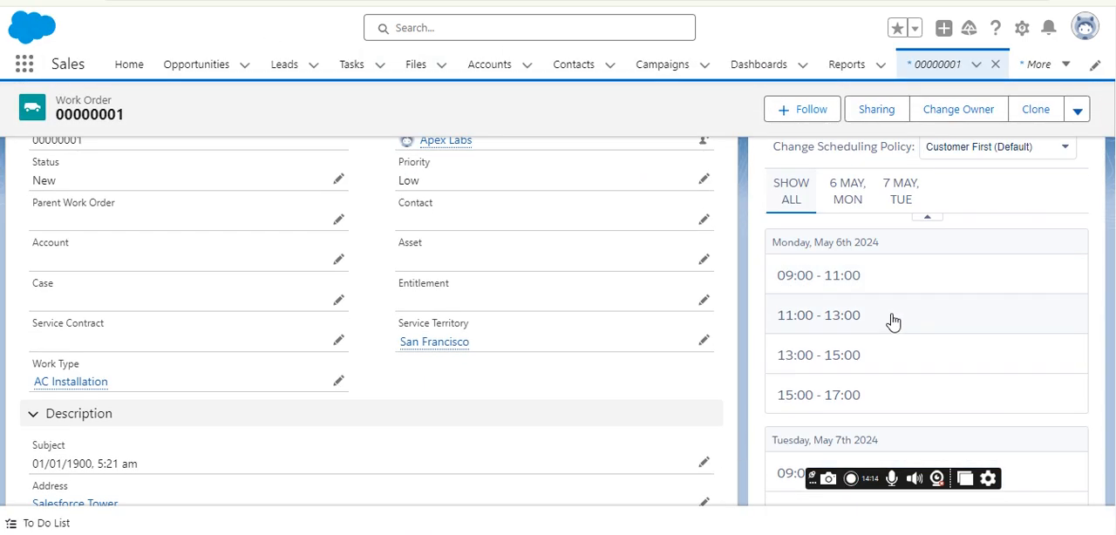
Book the 09:00 - 11:00 slot on Monday, May 6th 2024 and view the resulting service appointment.
click(860, 283)
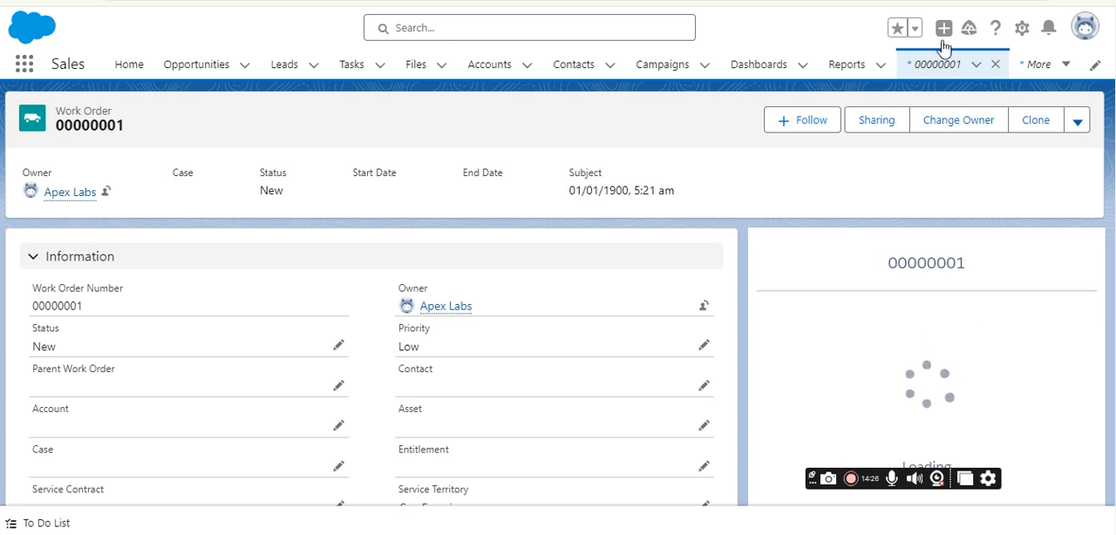
scroll(1020, 323, down, 2)
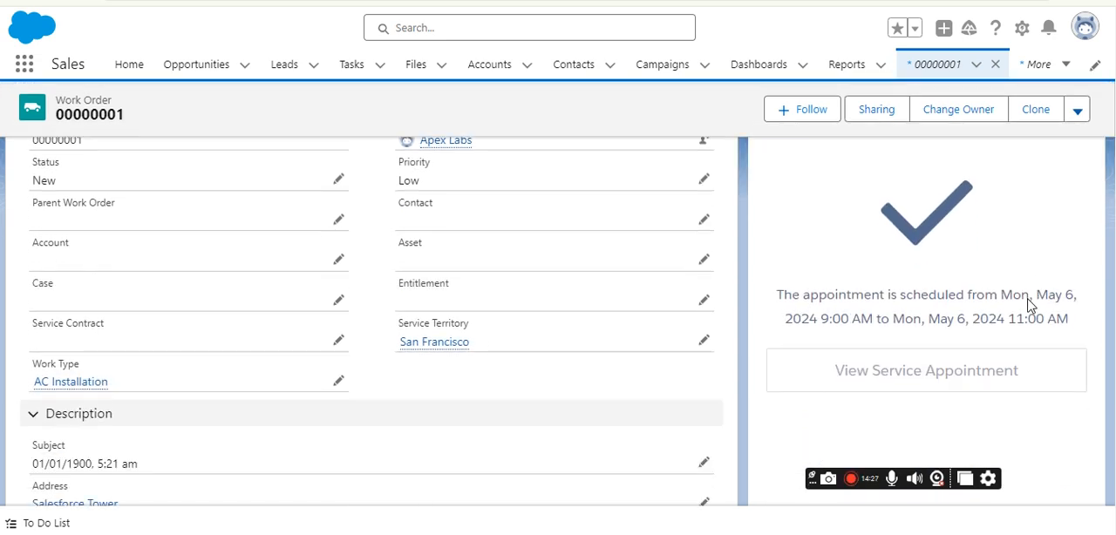
click(973, 373)
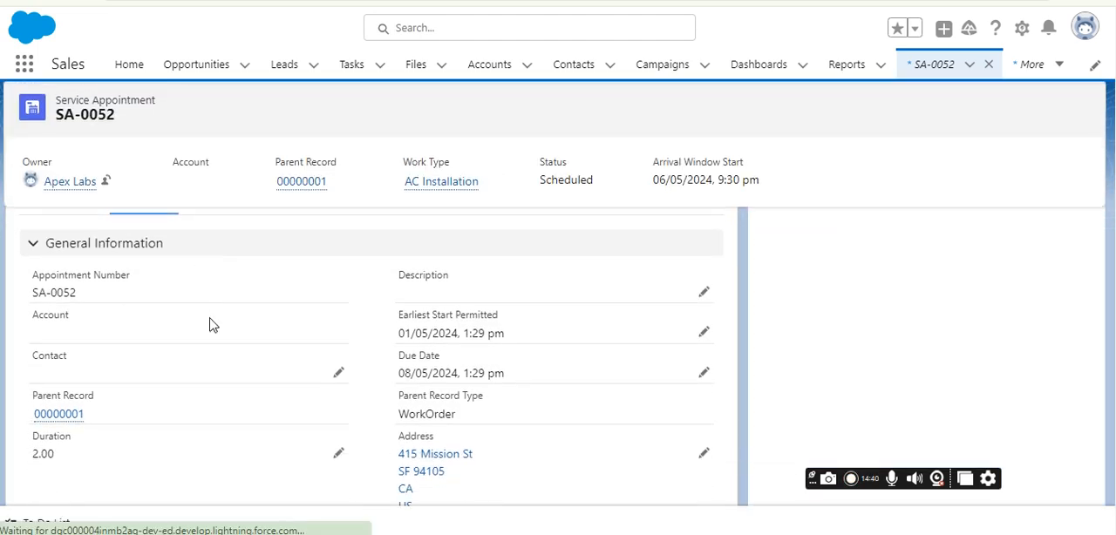
Review the service appointment's details and check which service resource is listed under its related Assigned Resources.
scroll(232, 336, down, 1)
scroll(358, 375, down, 1)
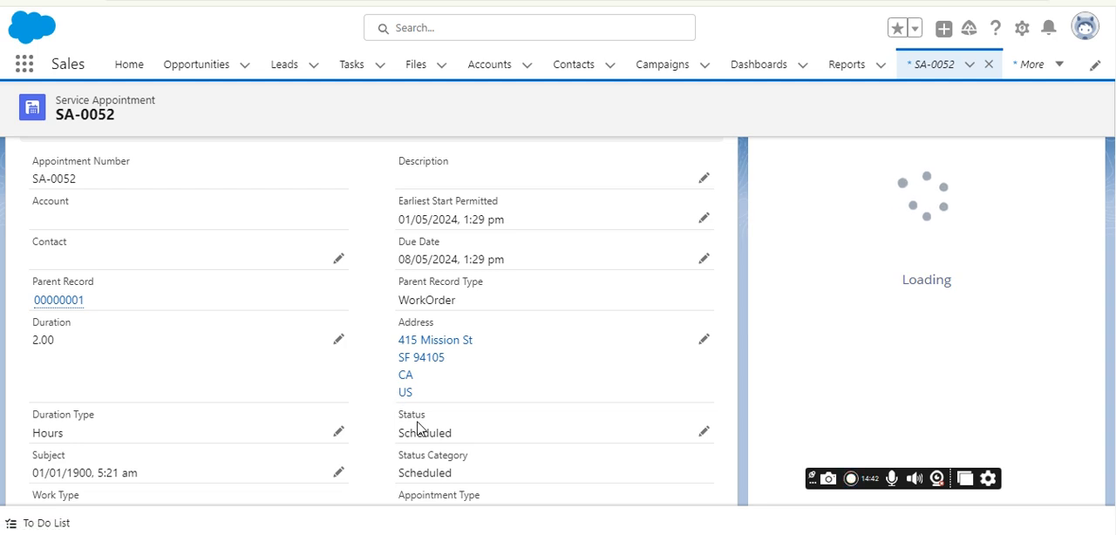
scroll(436, 453, down, 1)
scroll(32, 281, up, 3)
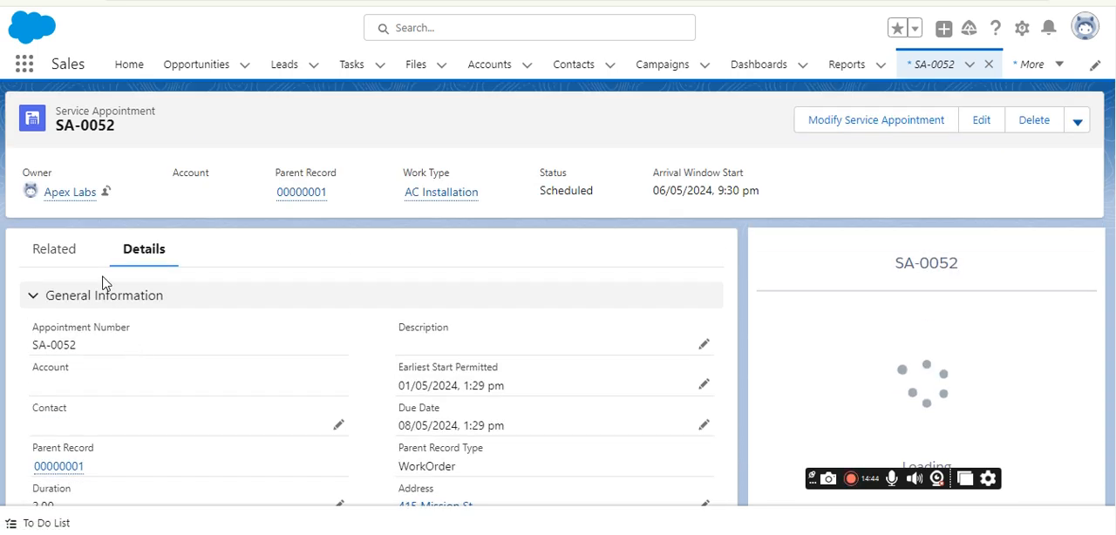
click(50, 252)
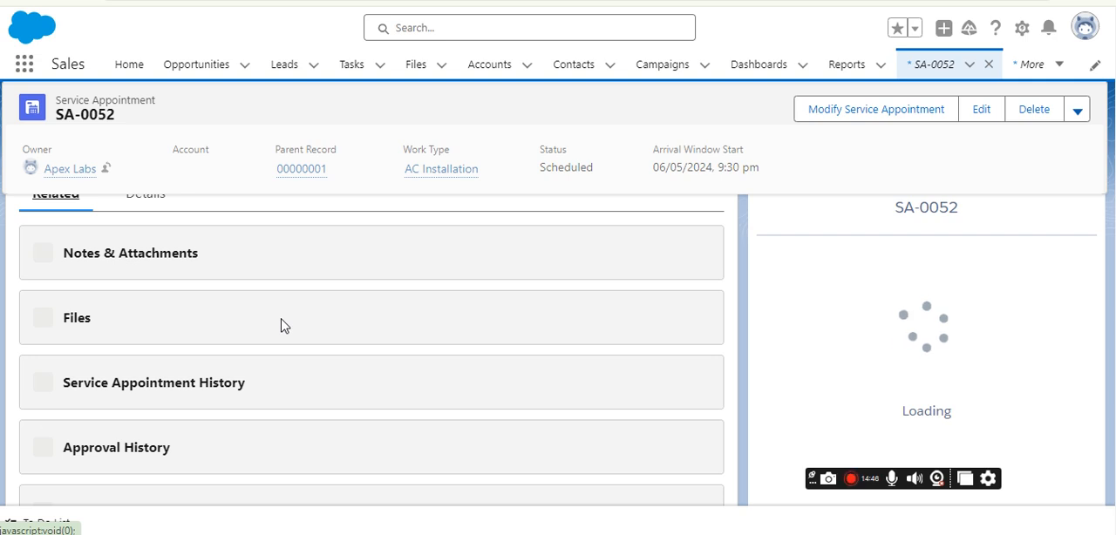
scroll(155, 361, down, 3)
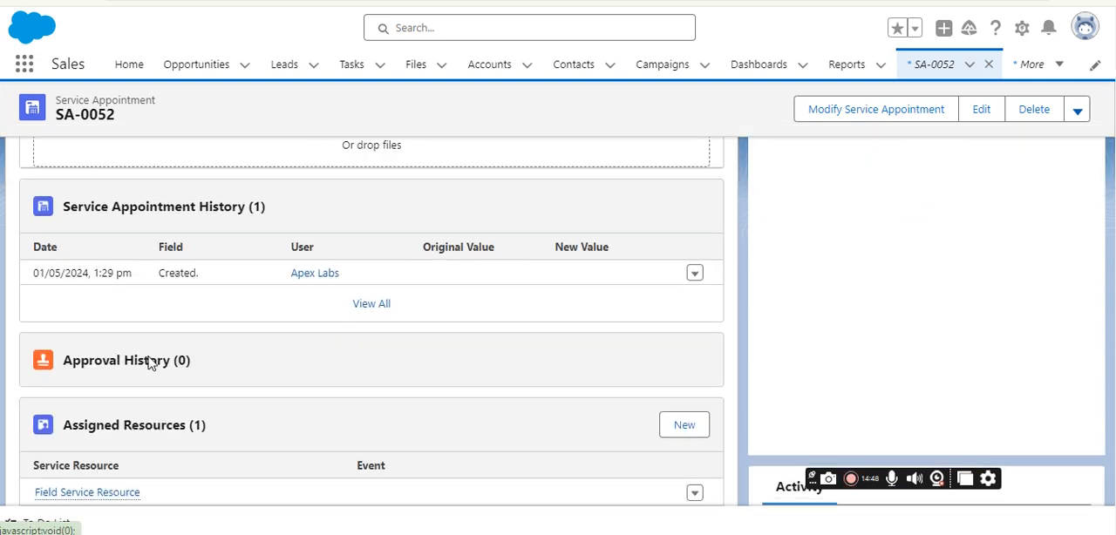
scroll(152, 363, down, 1)
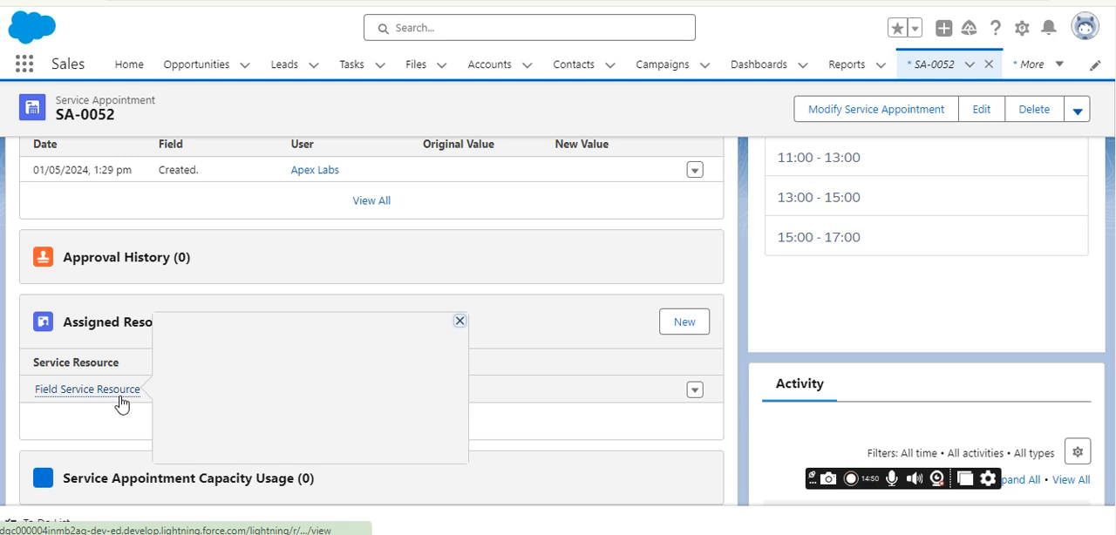
scroll(121, 402, up, 5)
click(144, 253)
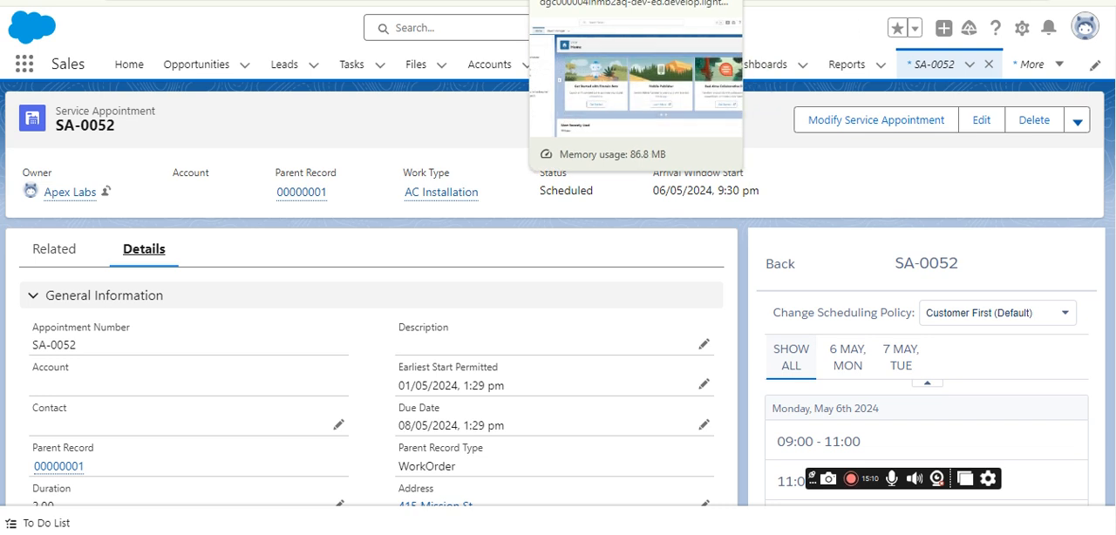
Revisit the scheduling policy customization in Field Service Settings and examine the Match Skills rules among the available and selected work rules.
click(582, 1)
click(533, 1)
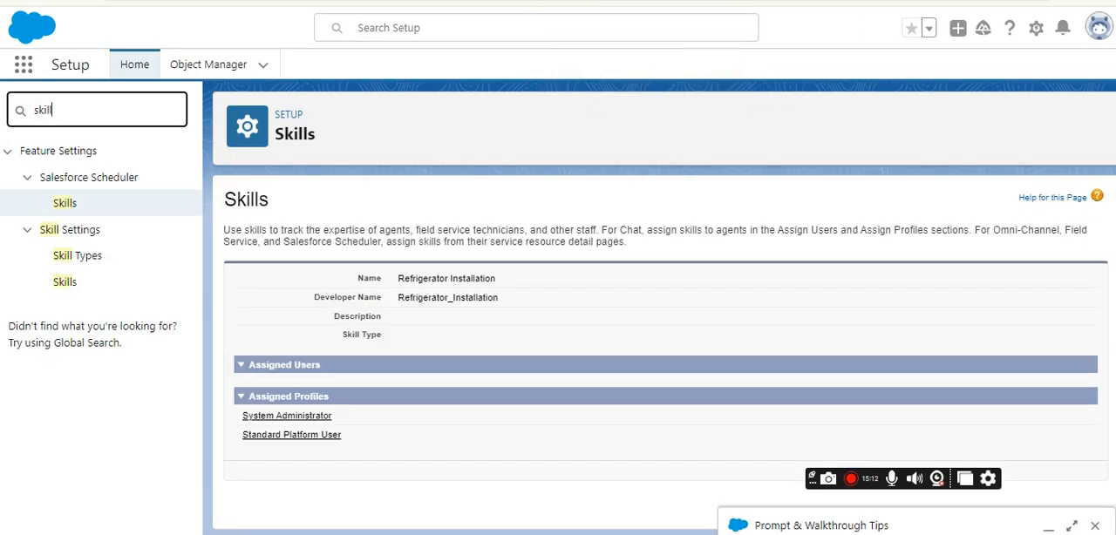
click(485, 1)
click(437, 1)
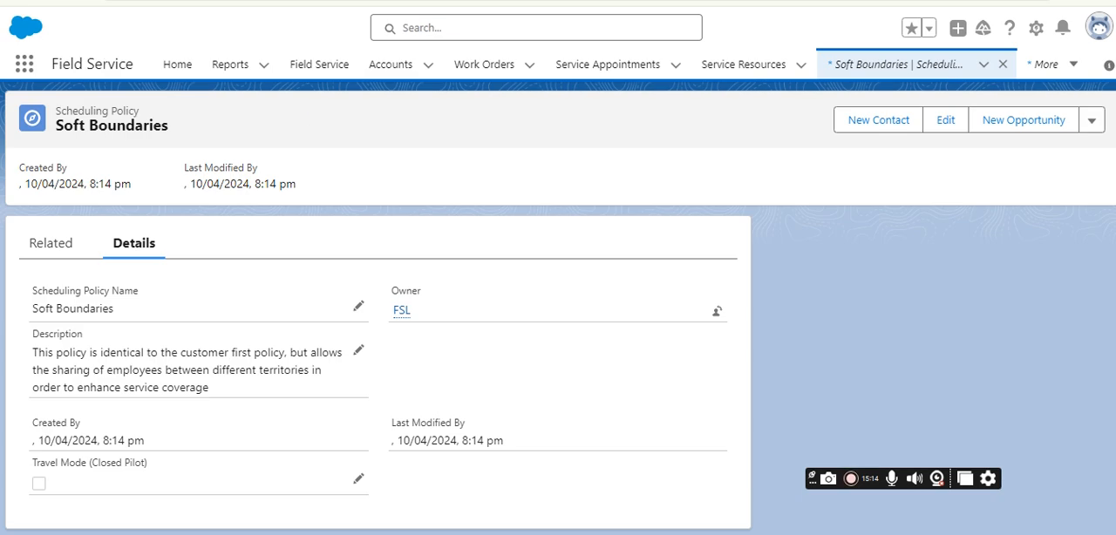
click(387, 1)
scroll(700, 341, up, 1)
scroll(660, 321, down, 1)
click(564, 282)
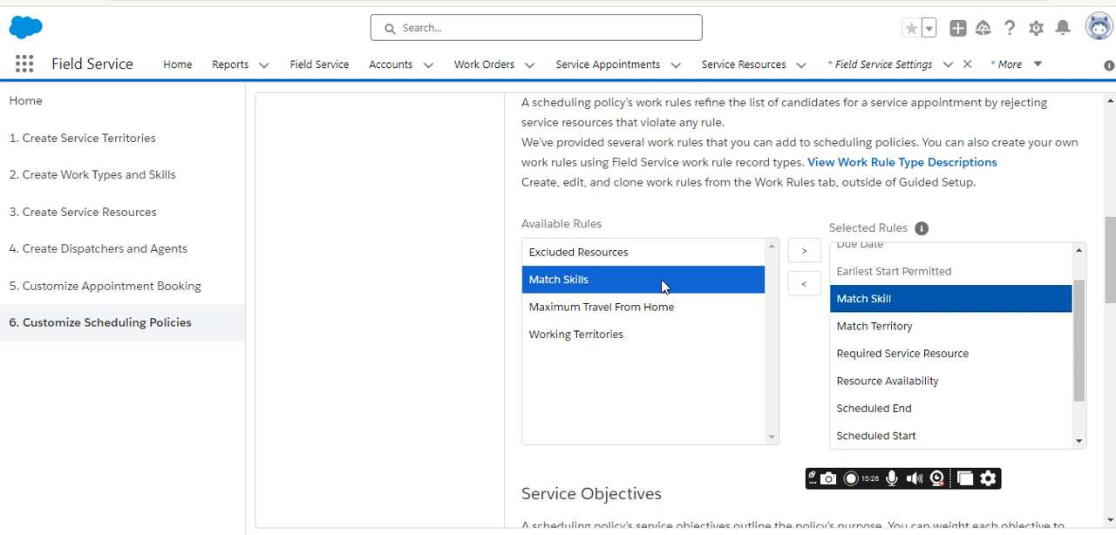
scroll(720, 311, up, 2)
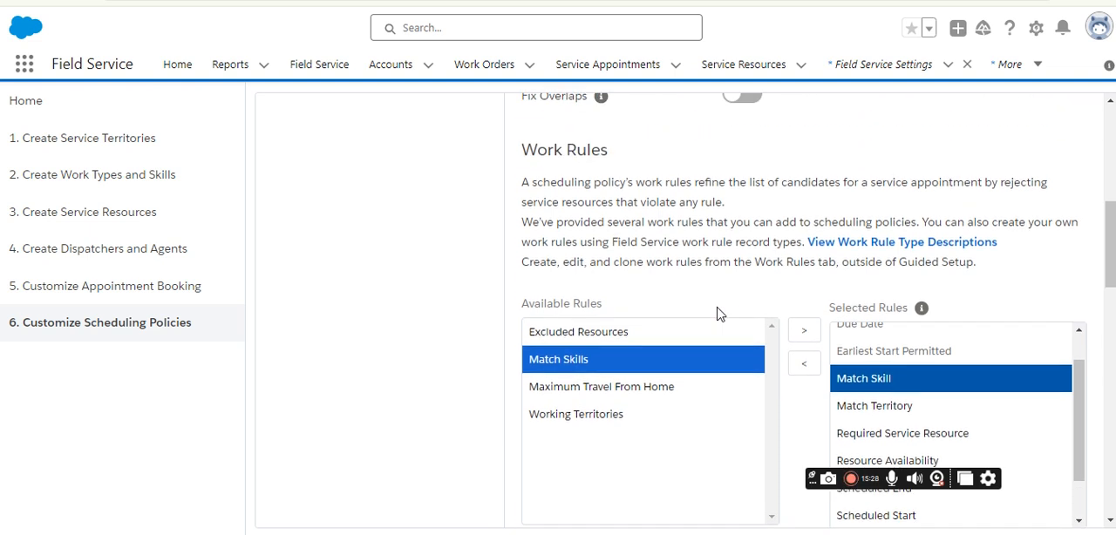
scroll(645, 346, down, 2)
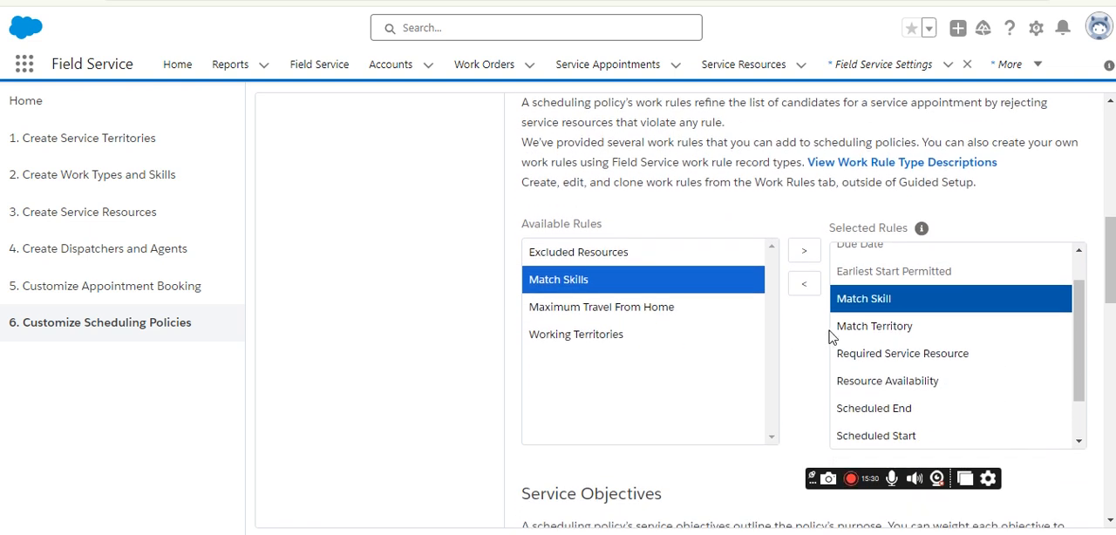
scroll(830, 339, up, 1)
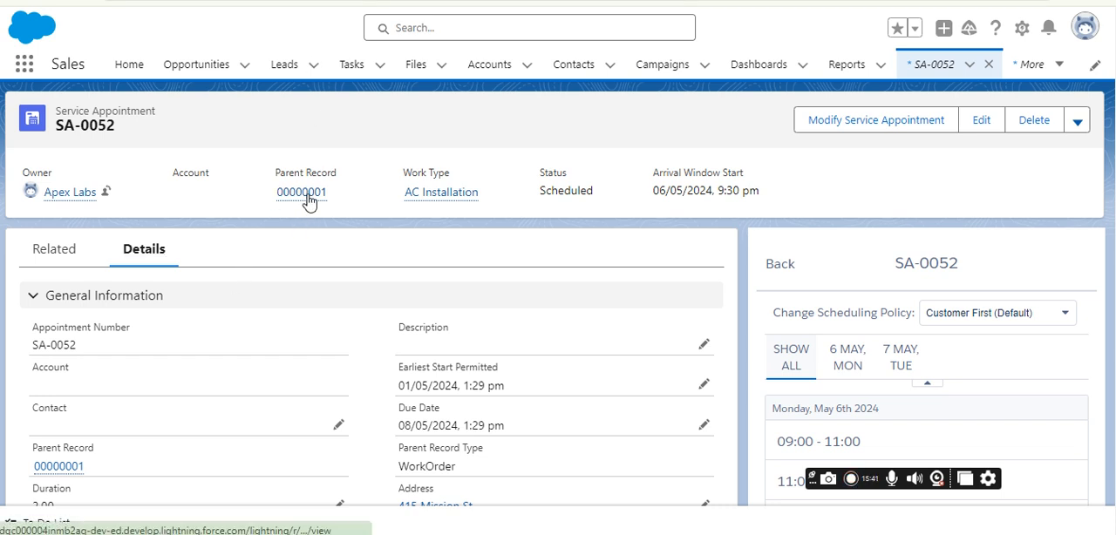
Open the service appointment's parent work order in the Sales app and check its service appointments and skill requirements.
click(307, 201)
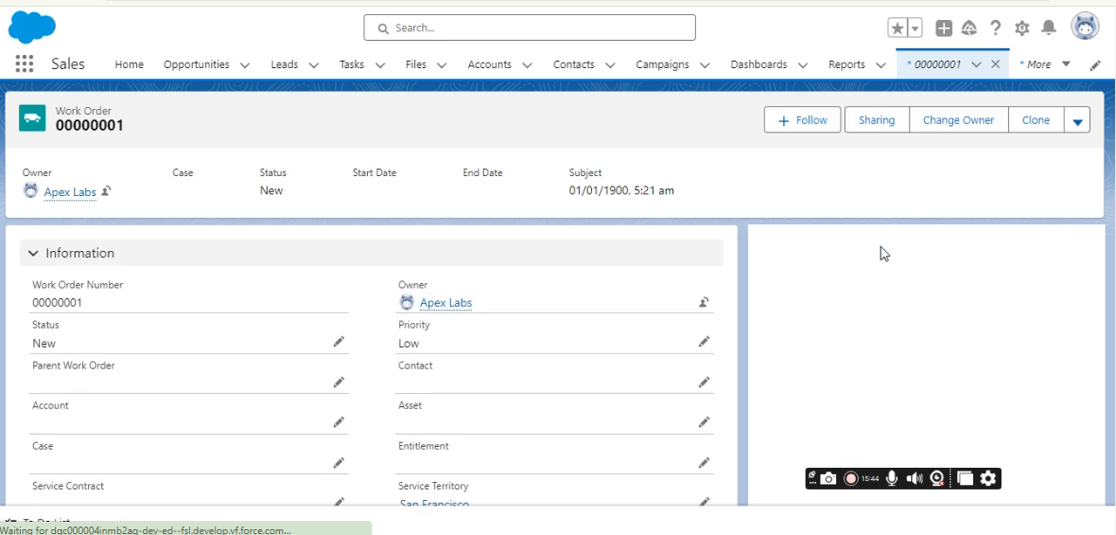
scroll(860, 342, down, 5)
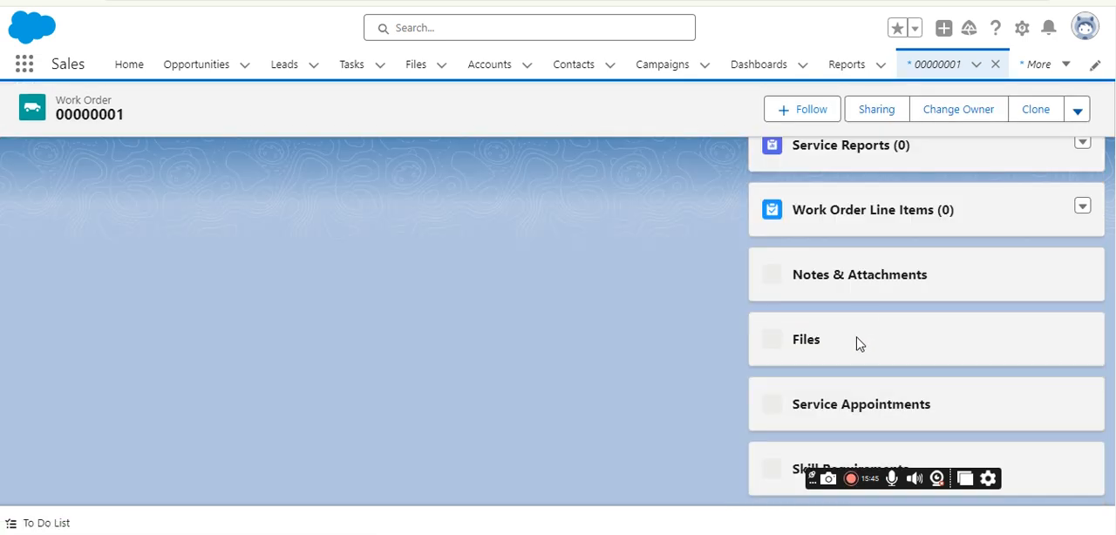
scroll(863, 392, down, 5)
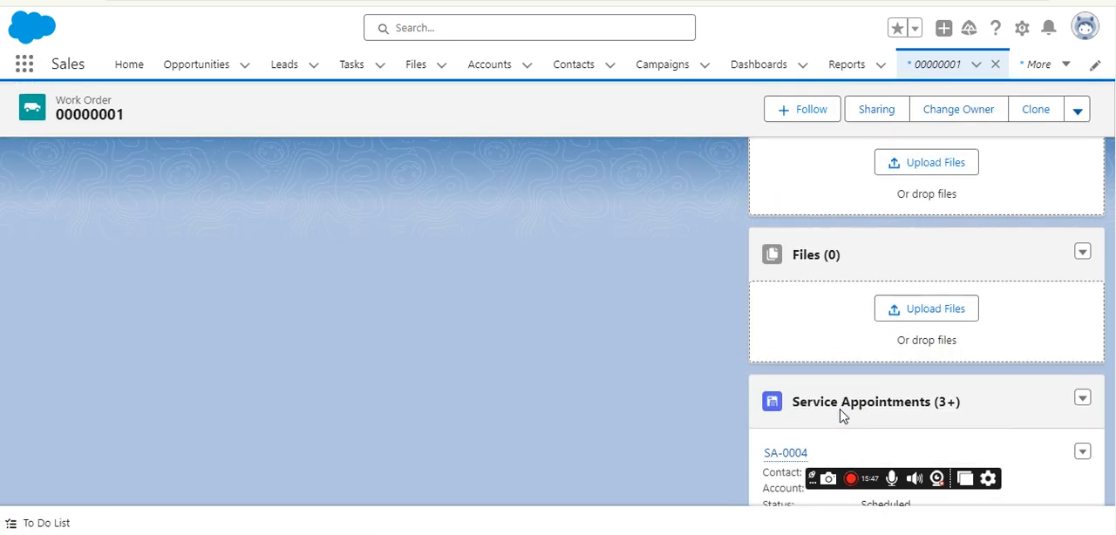
scroll(876, 394, down, 1)
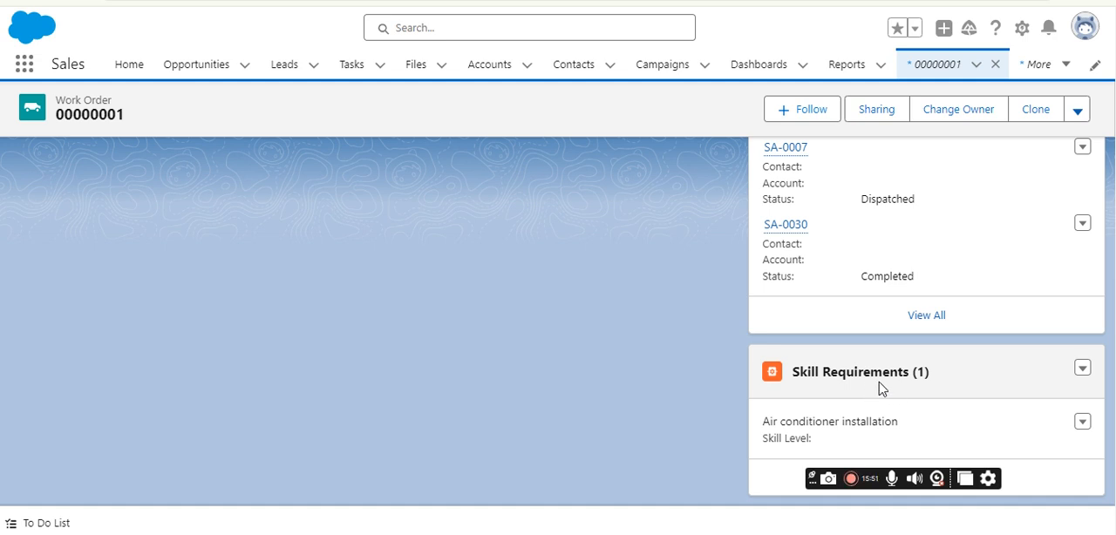
scroll(819, 379, up, 15)
scroll(912, 333, down, 3)
scroll(912, 334, down, 1)
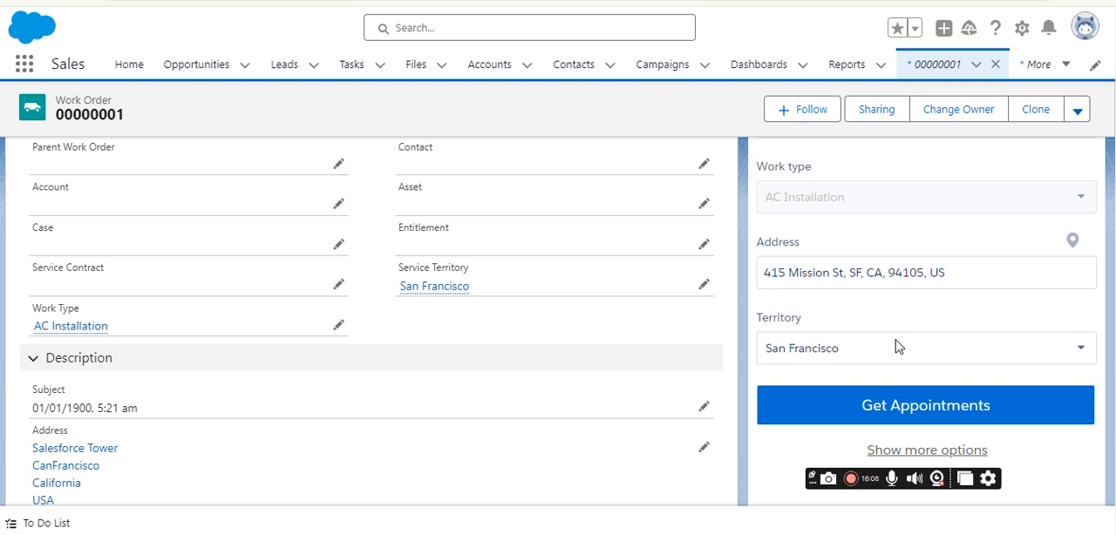
scroll(855, 330, down, 8)
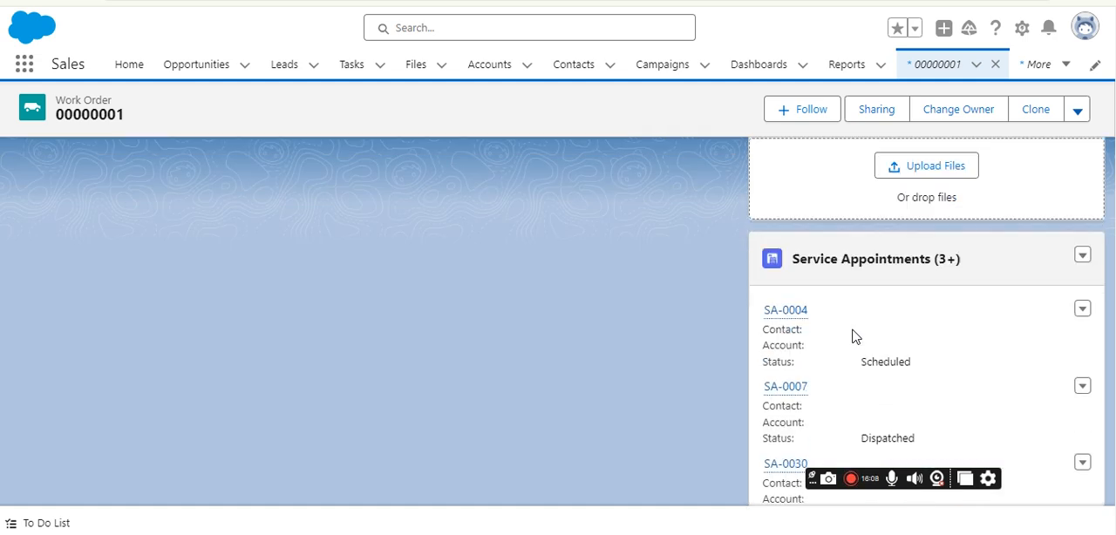
scroll(853, 336, down, 3)
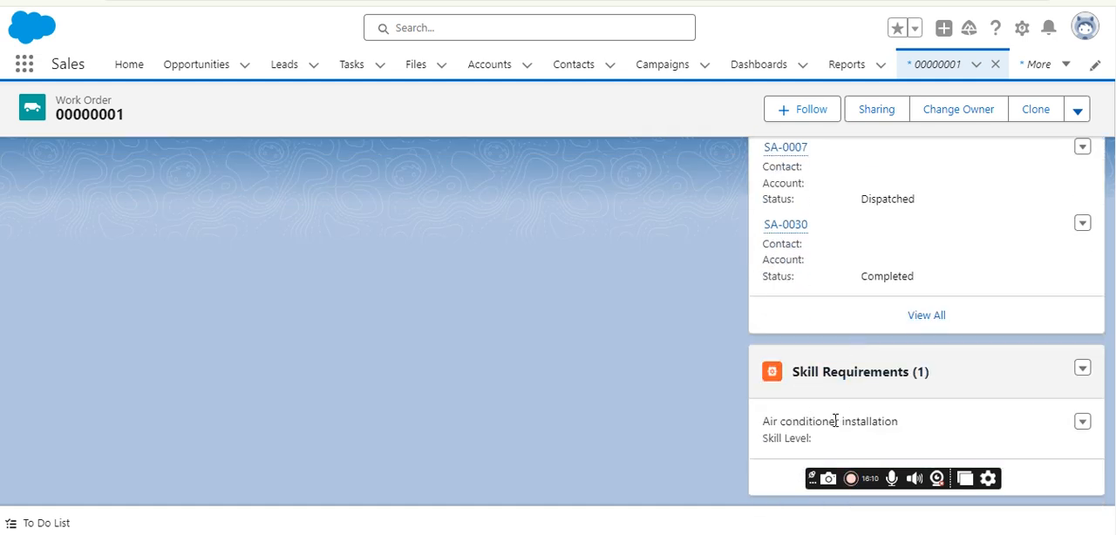
Switch to the Field Service Resource record and examine the Air conditioner installation entry and its start date under Service Resource Skills.
scroll(531, 270, up, 1)
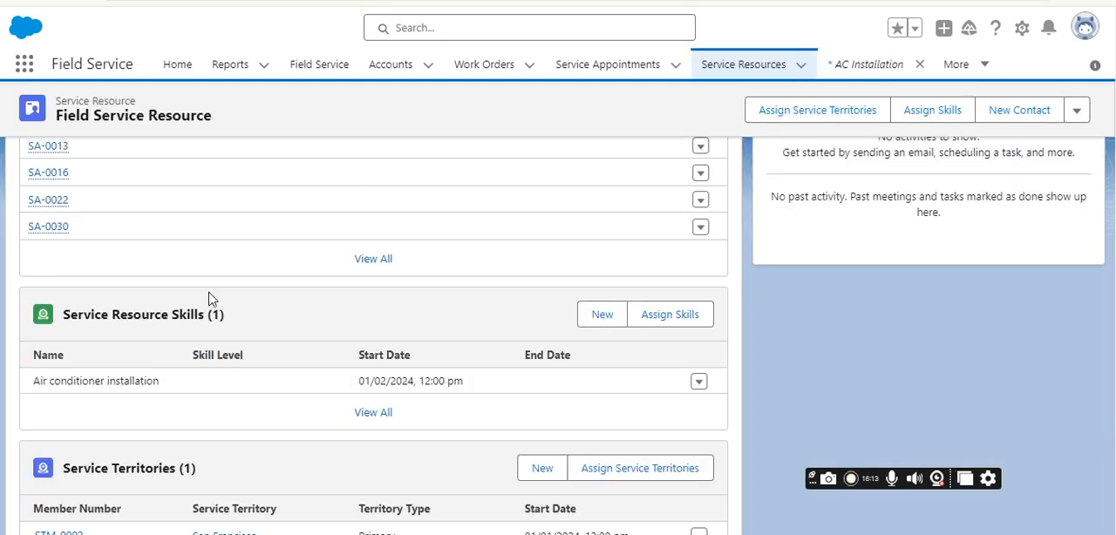
scroll(184, 304, up, 3)
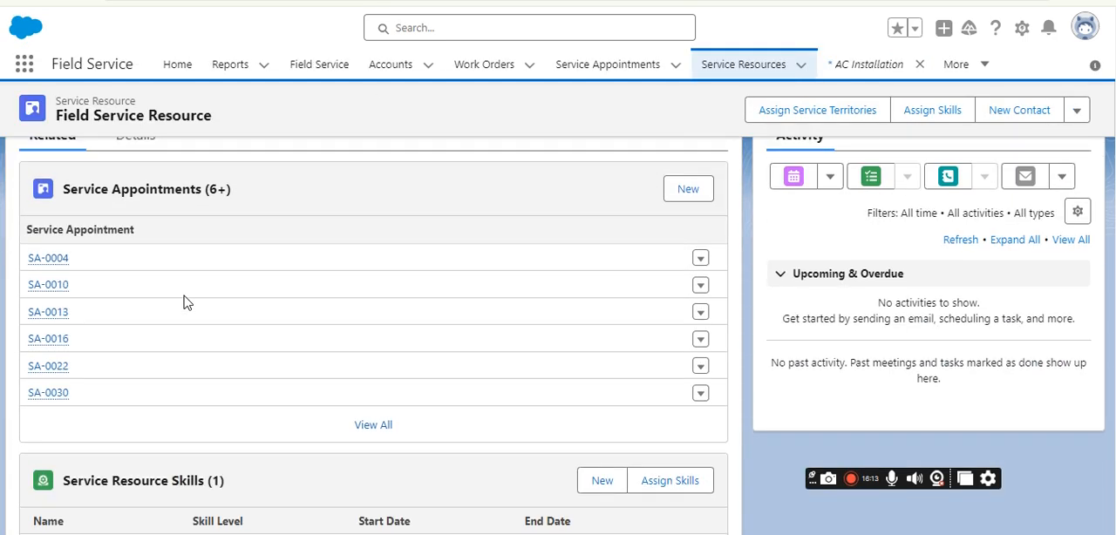
scroll(177, 271, down, 4)
scroll(177, 270, down, 1)
scroll(187, 294, up, 1)
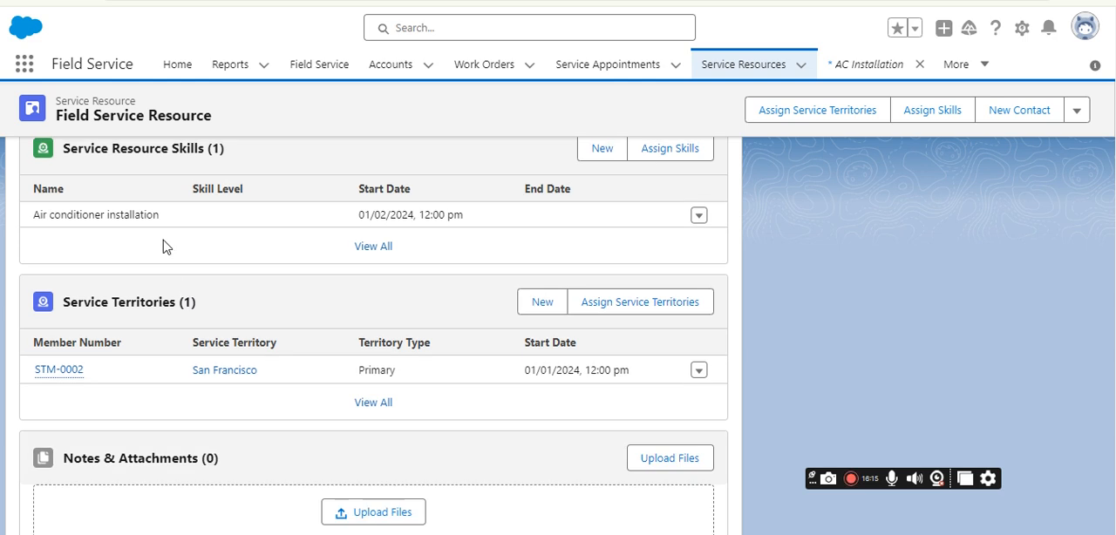
scroll(349, 258, up, 1)
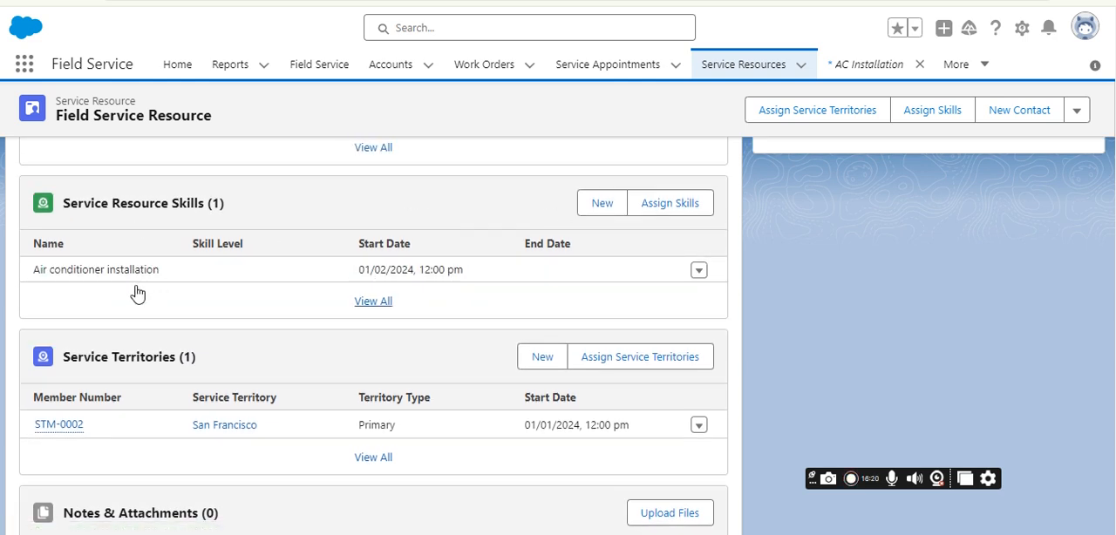
drag(33, 275, 262, 279)
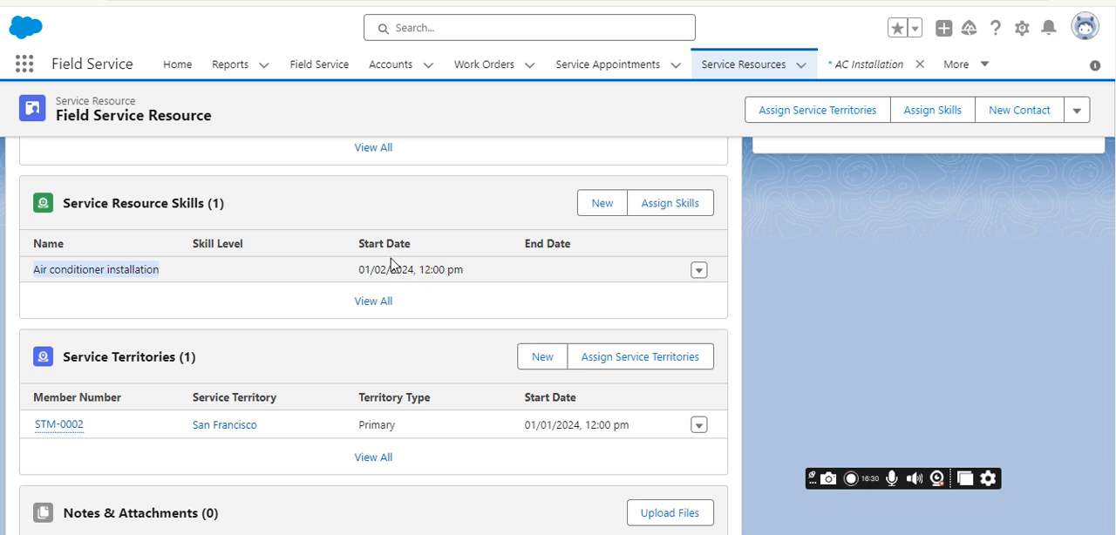
drag(358, 275, 471, 279)
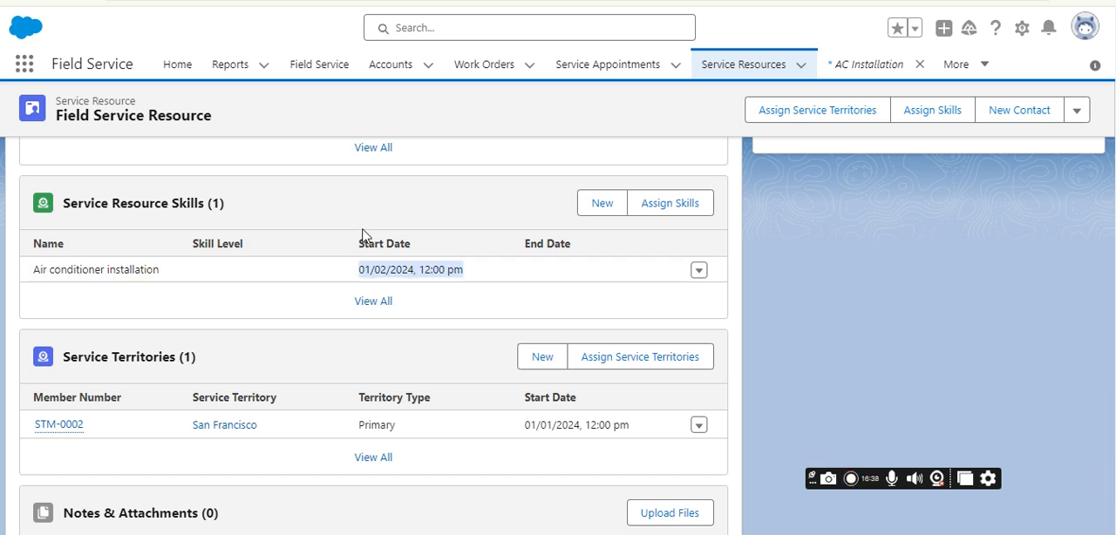
click(316, 276)
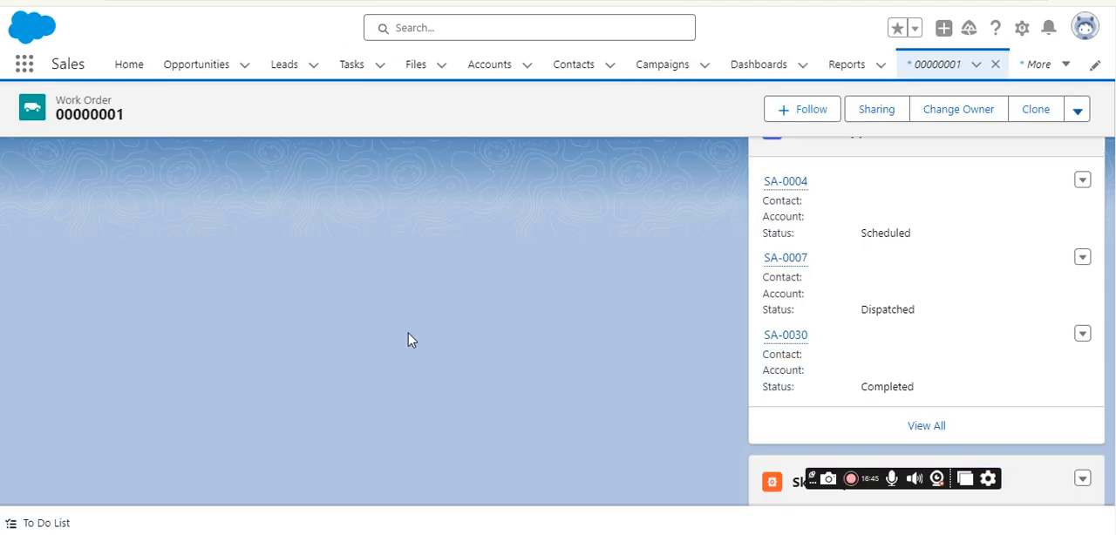
Return to the work order in the Sales app and review its work type, service territory and appointment booking fields.
scroll(406, 339, up, 10)
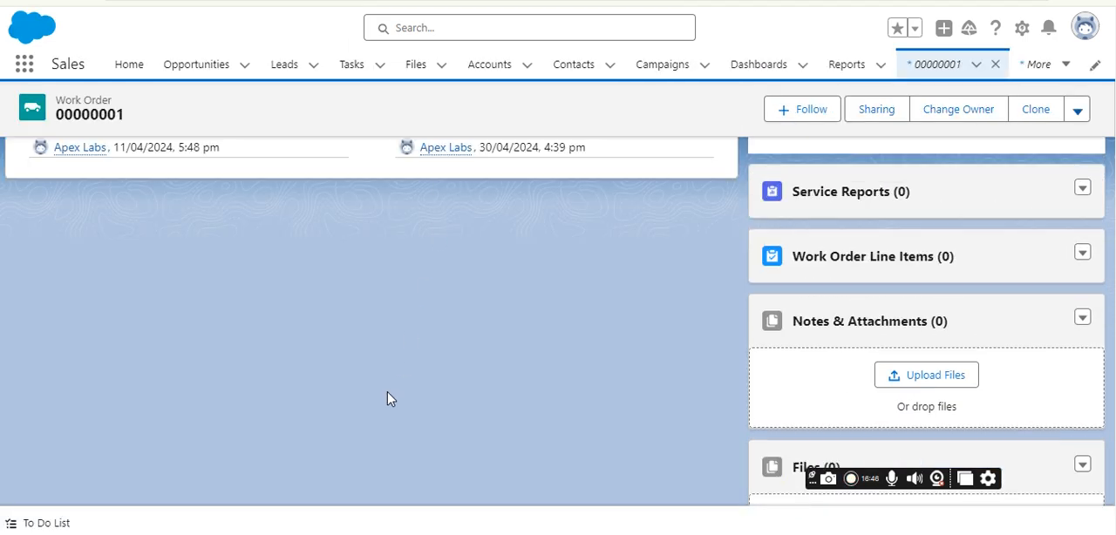
scroll(861, 257, up, 3)
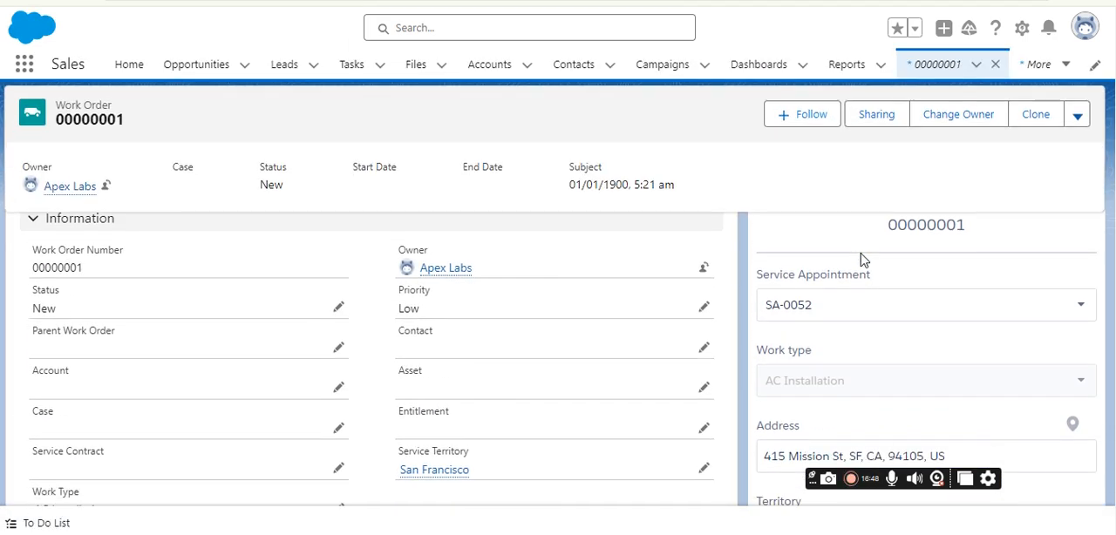
scroll(860, 262, down, 4)
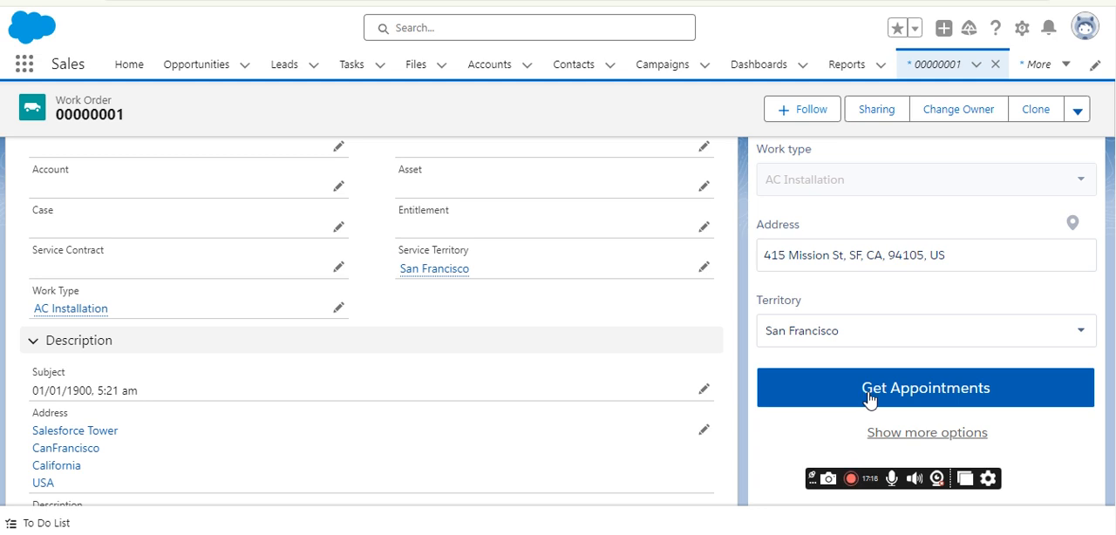
click(829, 480)
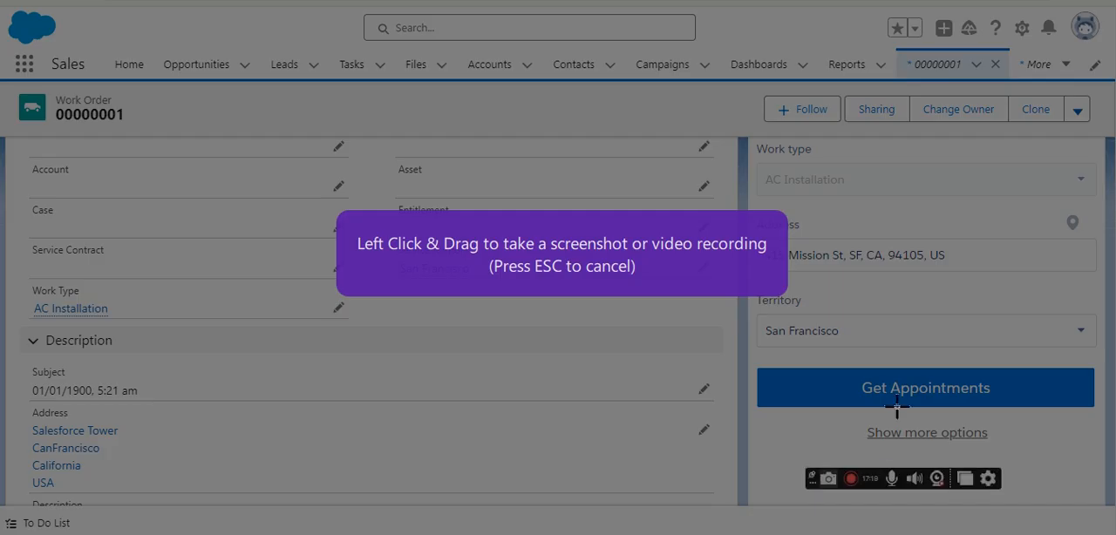